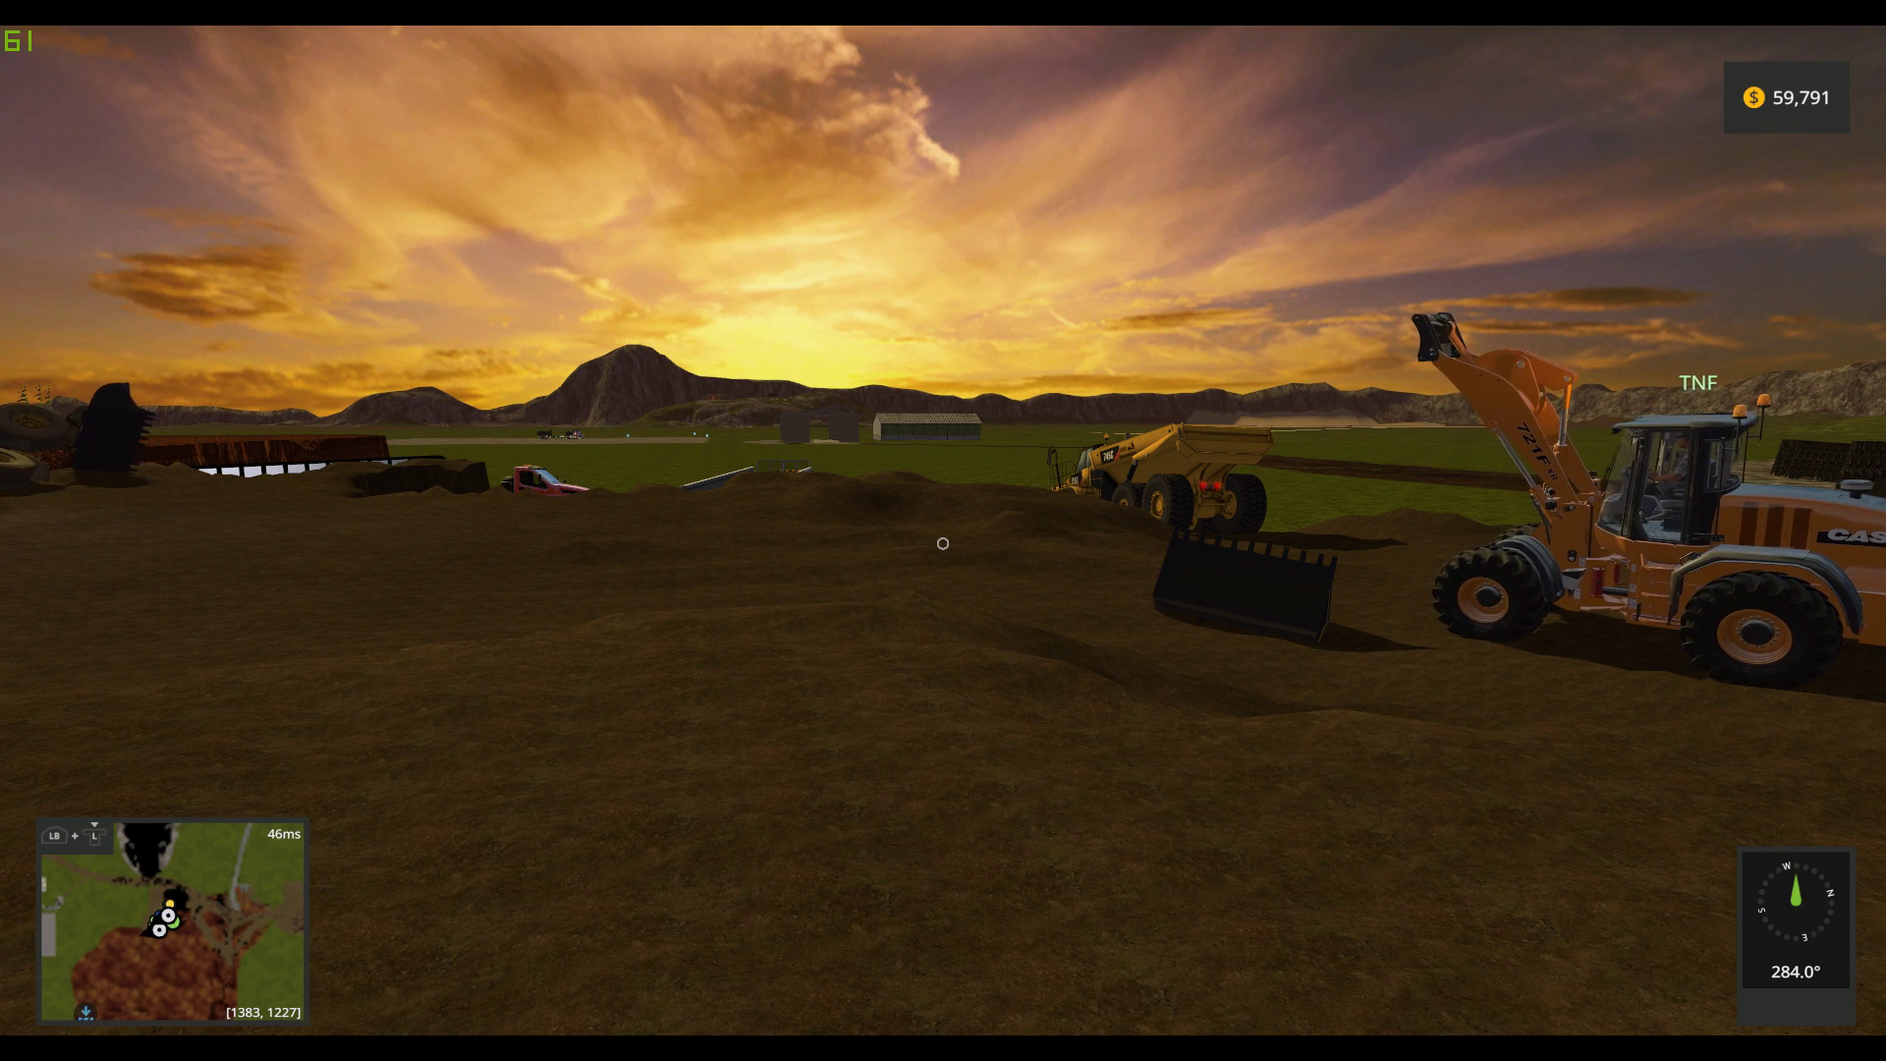
Check the Multiplayer Overview of players on the server, then return to the game
key("Escape")
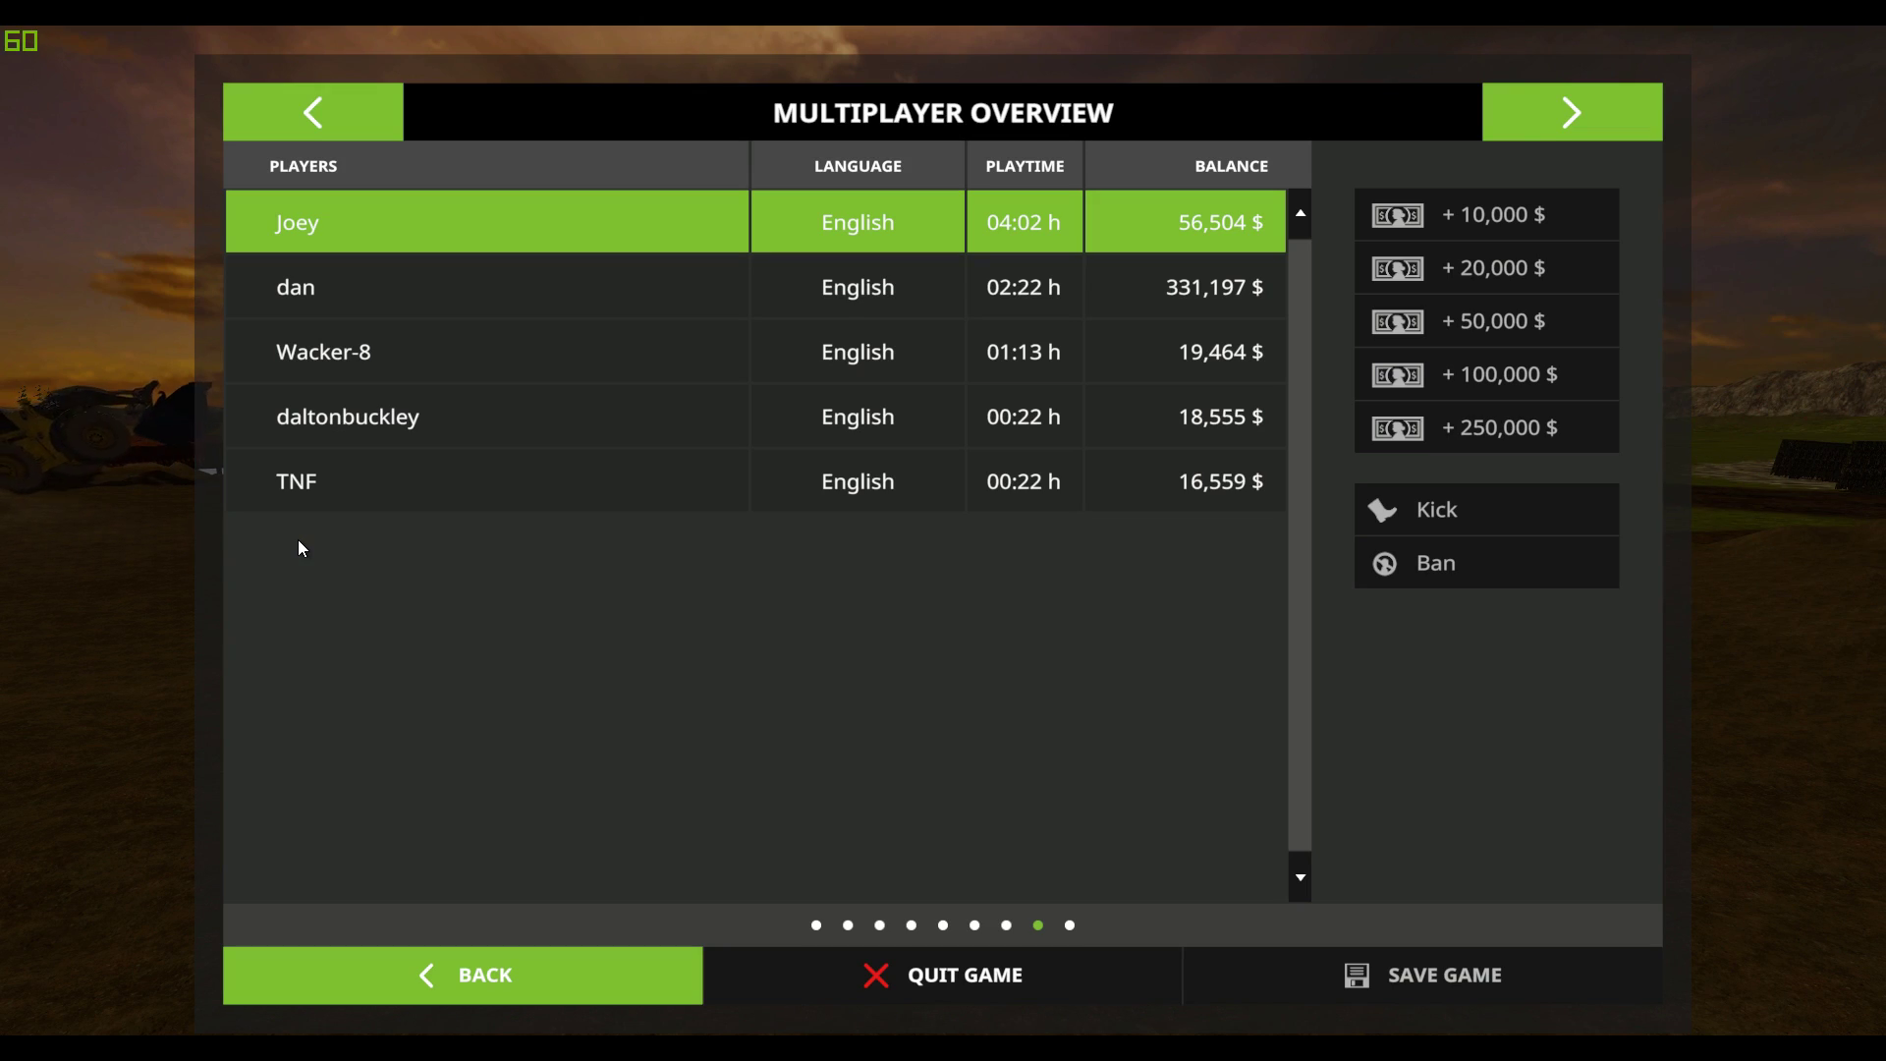
key("Escape")
type("lol n")
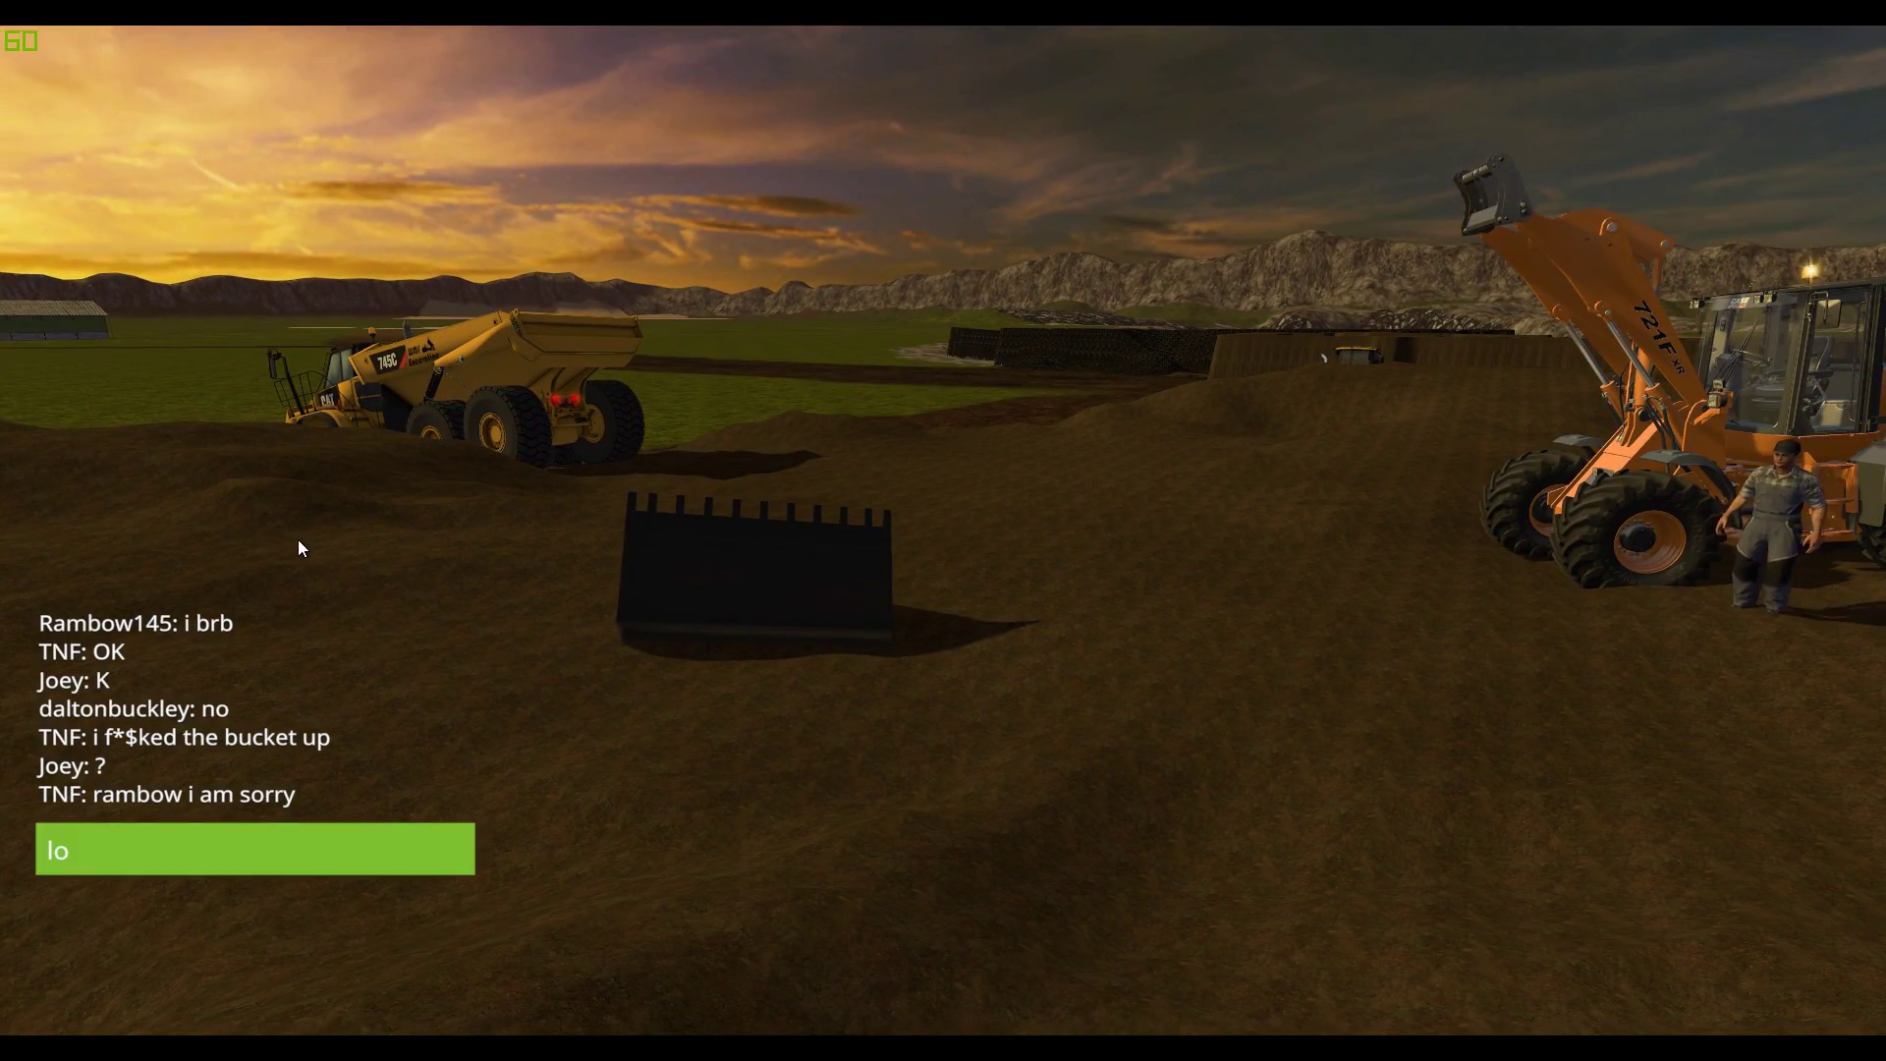
type("p")
Send the 'lol np' reply, cycle vehicles to the pickup truck and step out
key("Return")
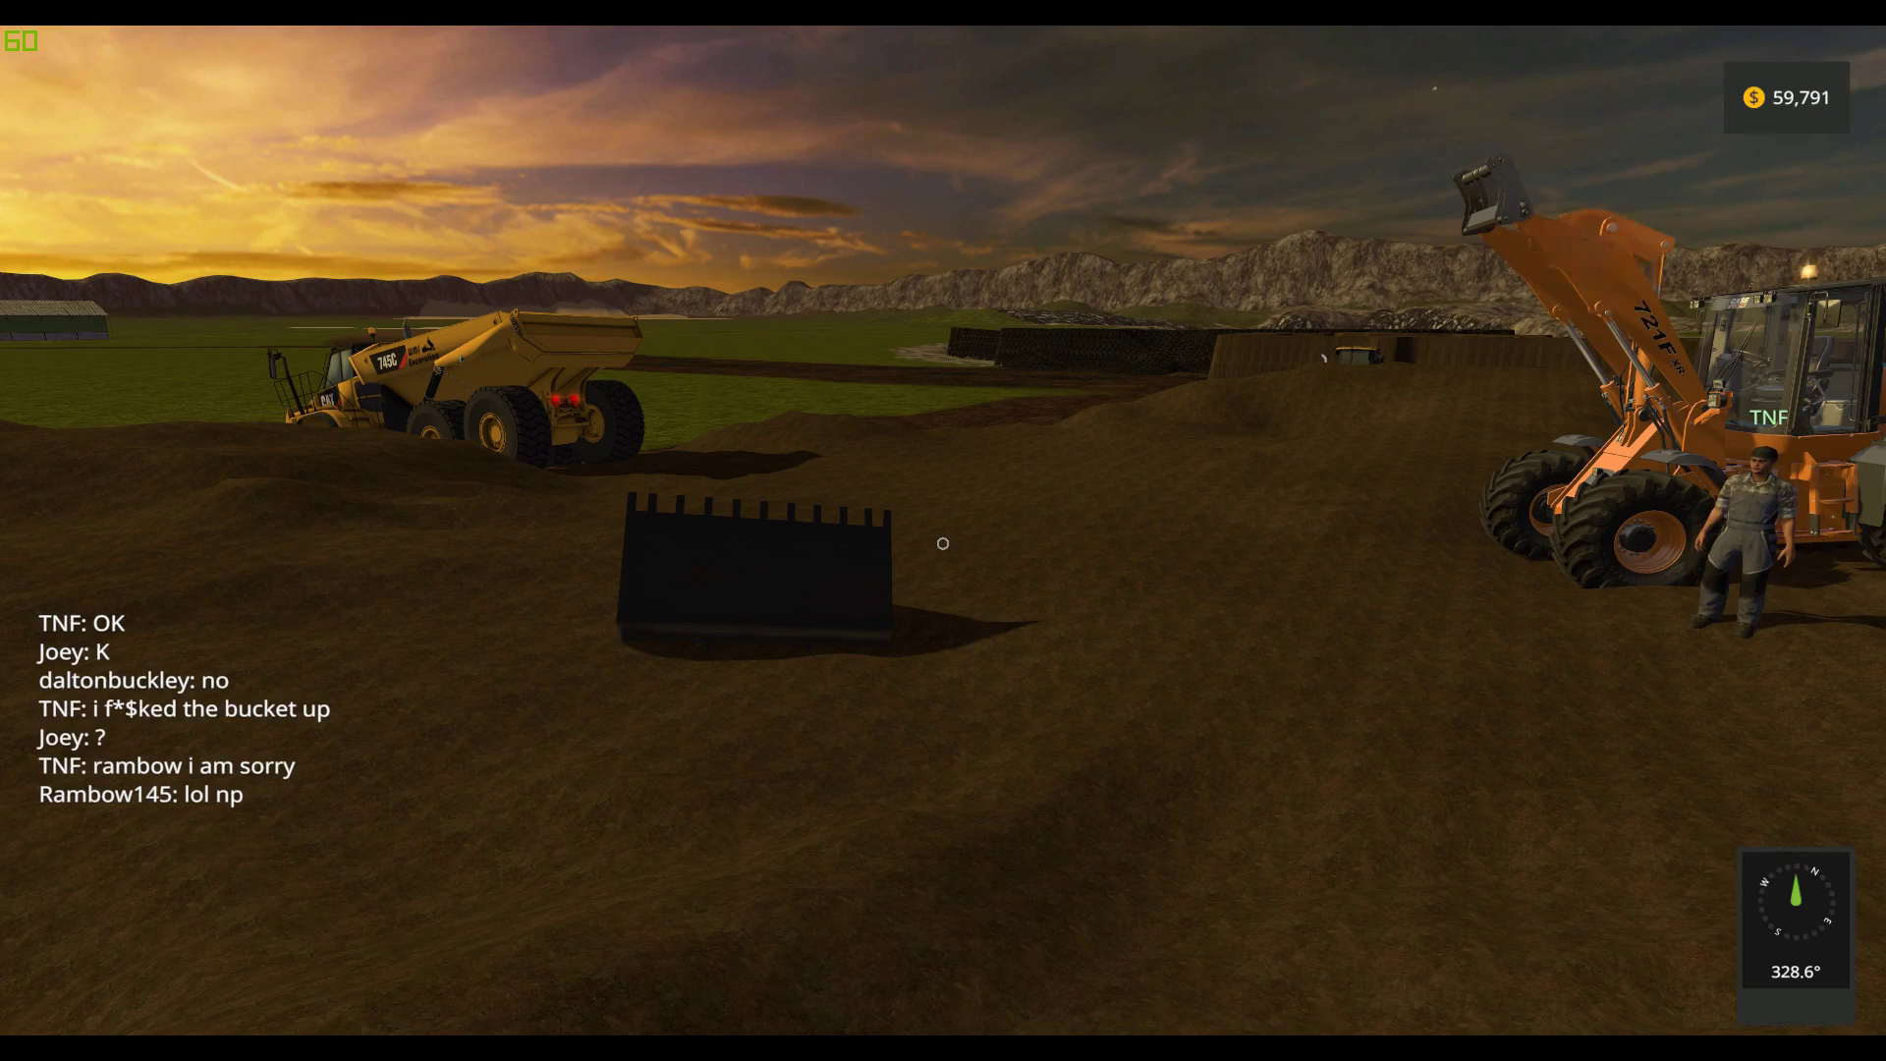
key("e")
key("Tab")
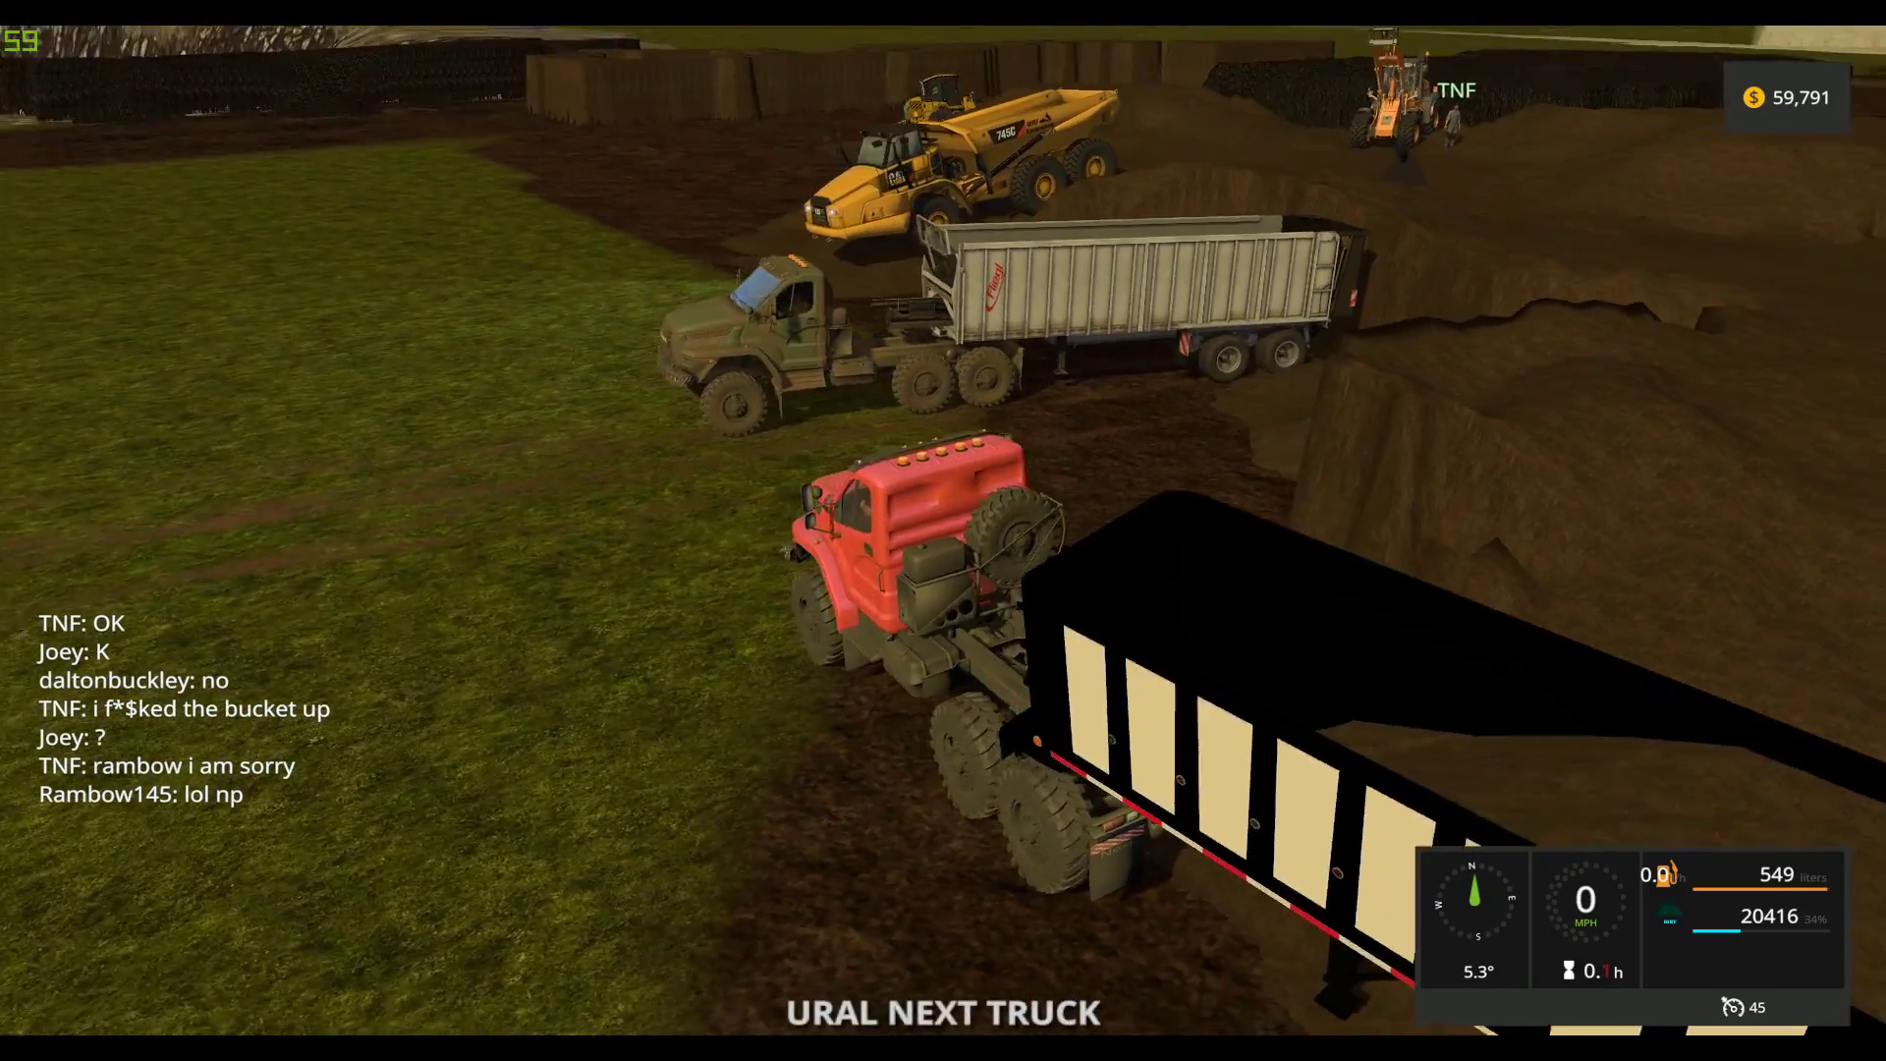
key("Tab")
key("Tab")
key("e")
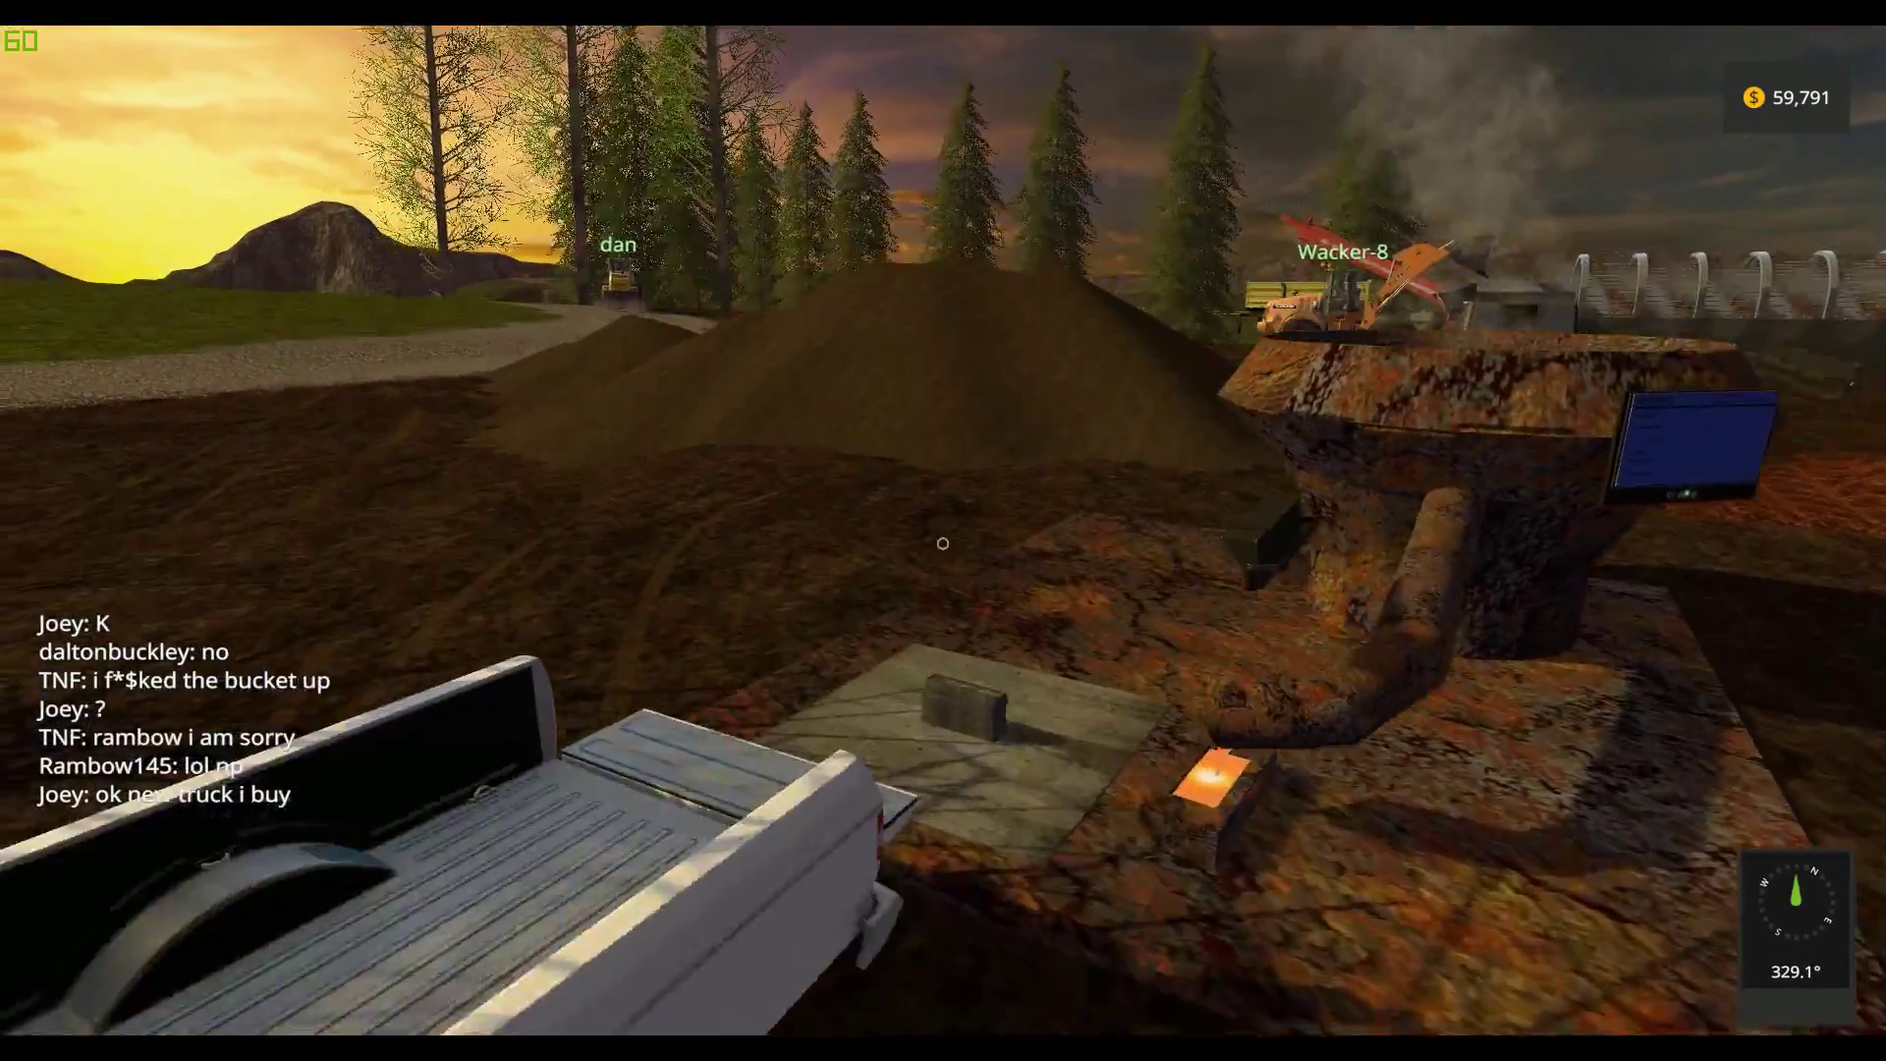
Walk around the pickup truck, look over its bed, and head toward the dirt mound
key("w")
key("w")
key("w")
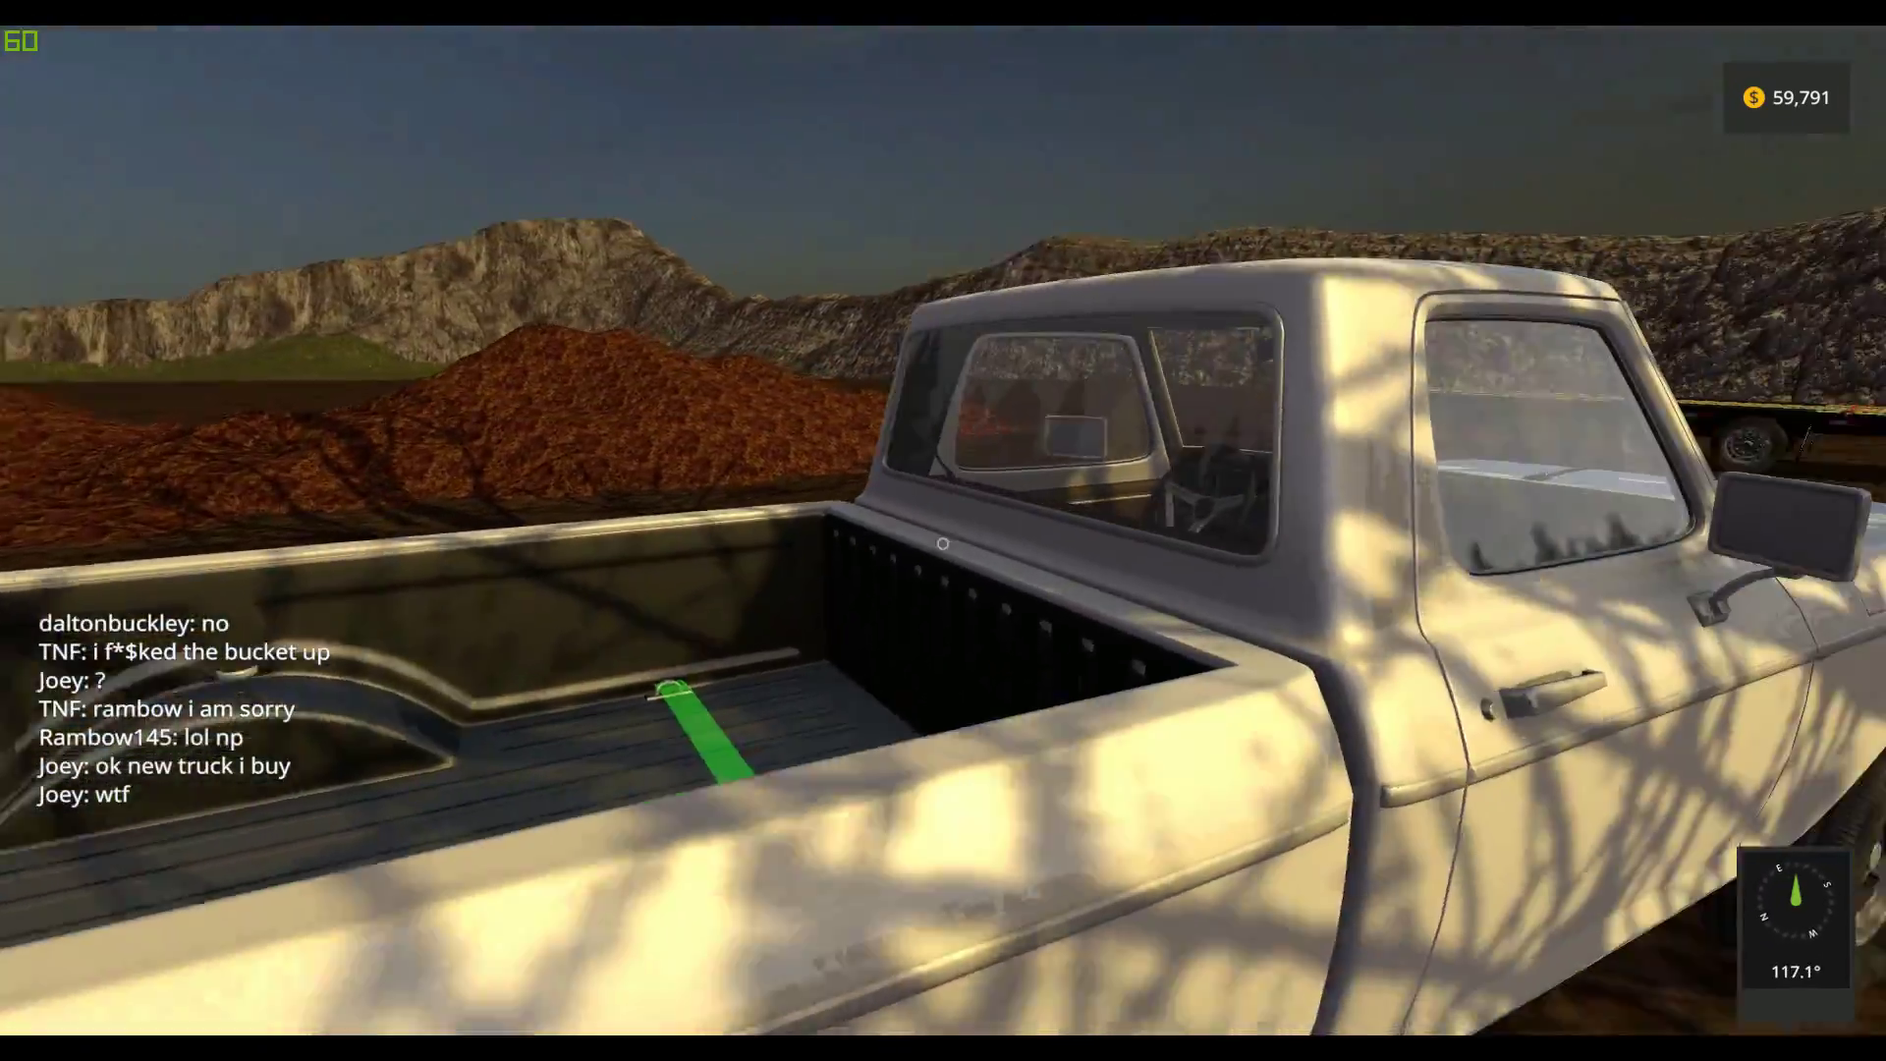
key("w")
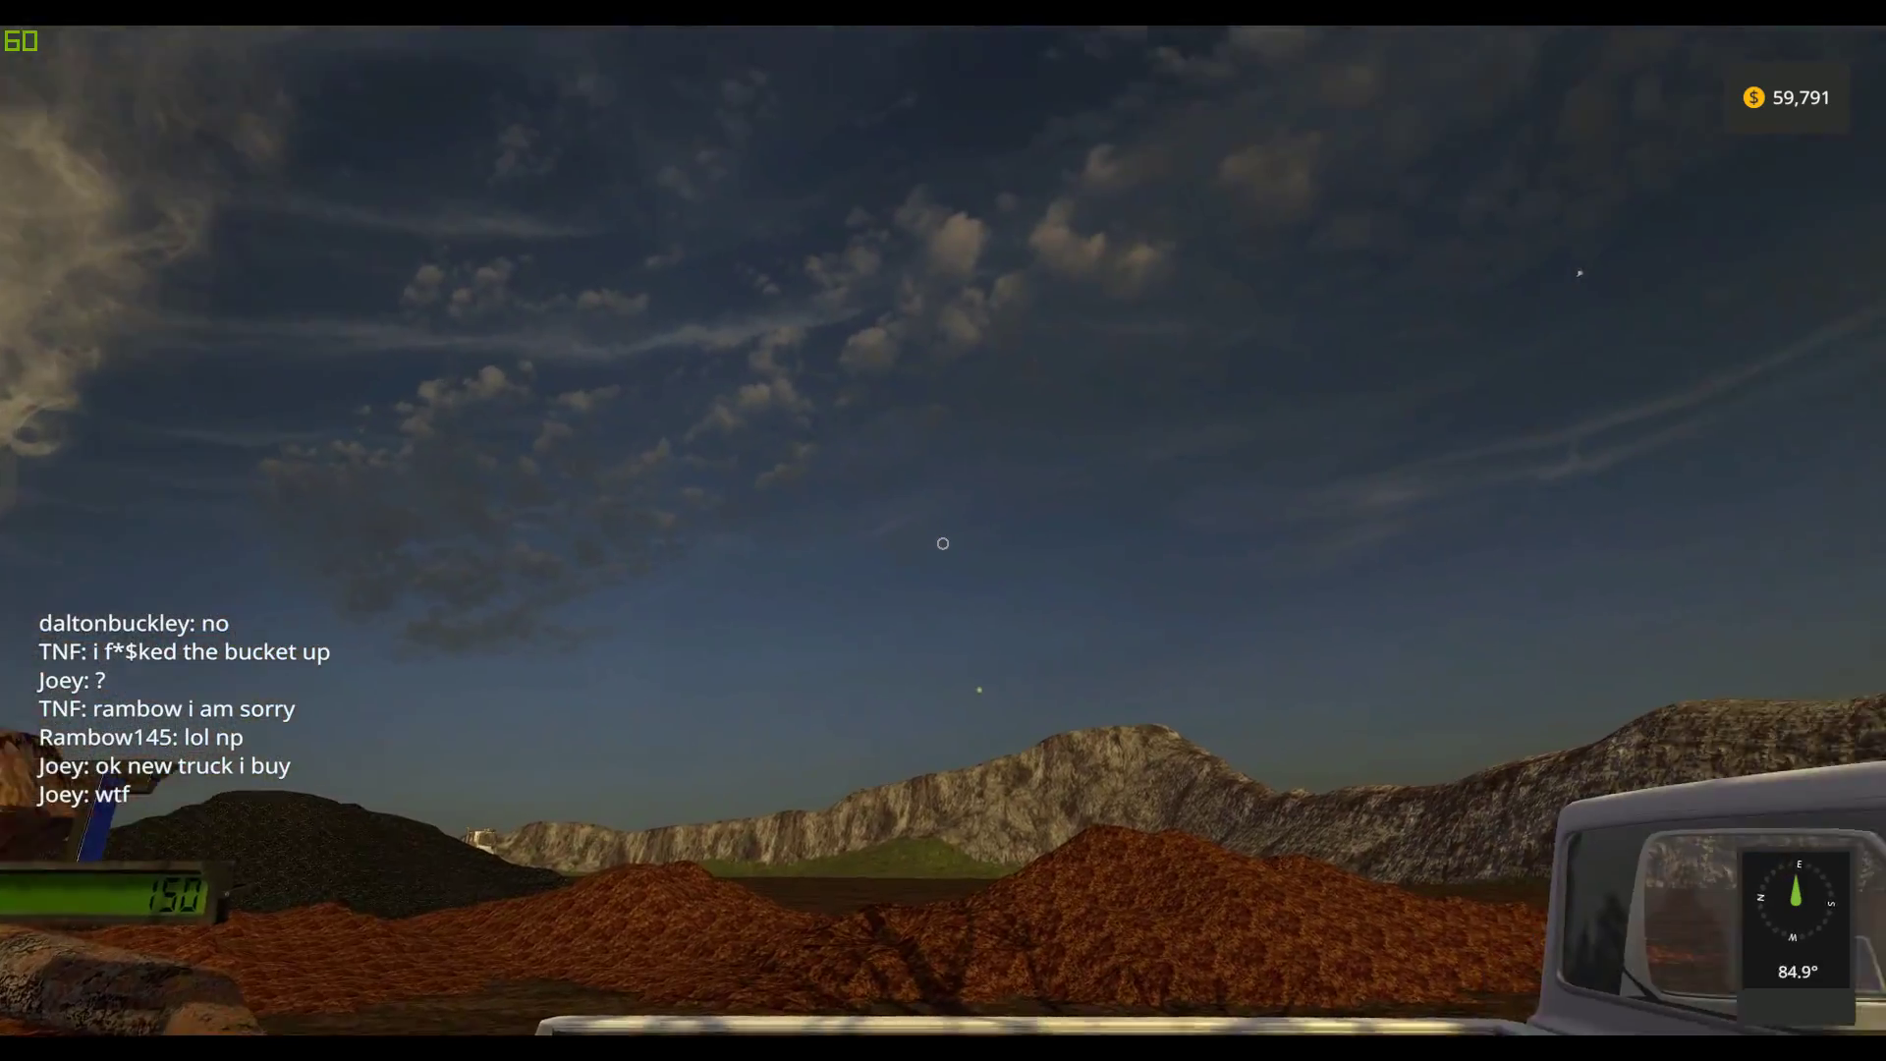
key("w")
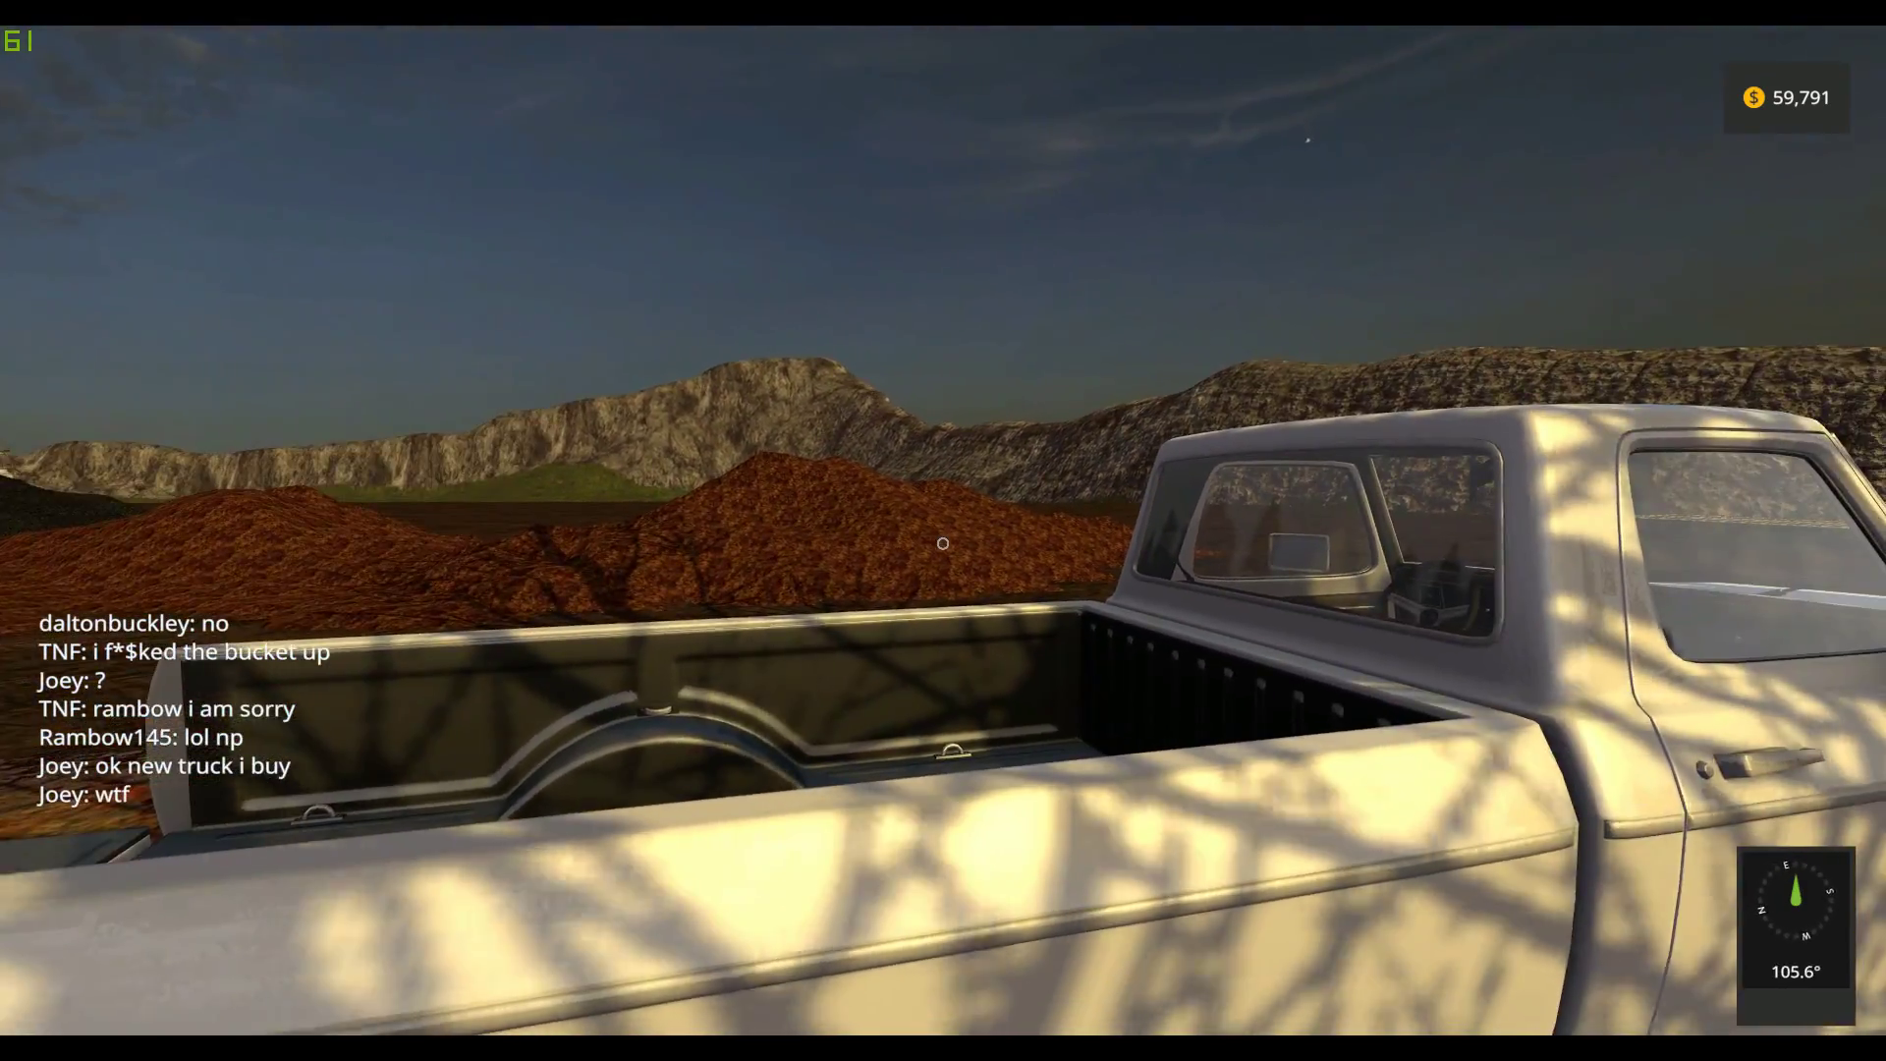
key("w")
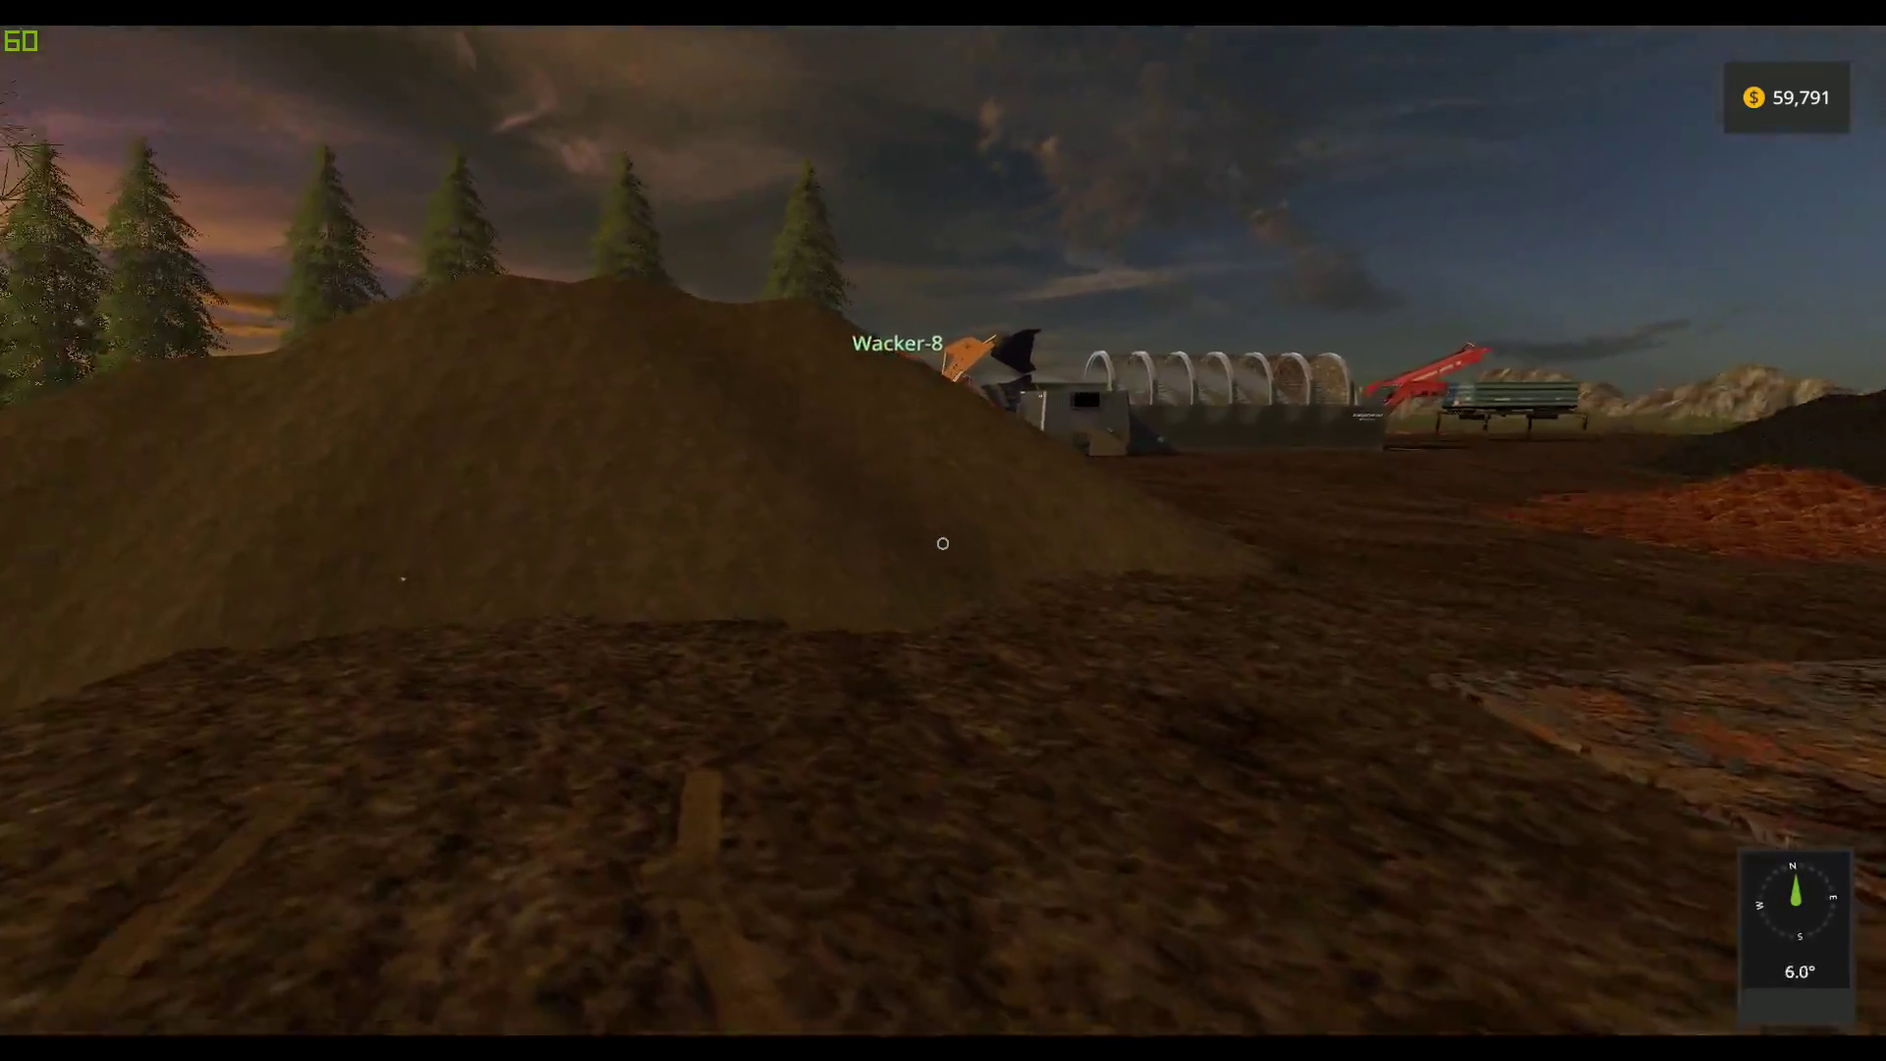
key("w")
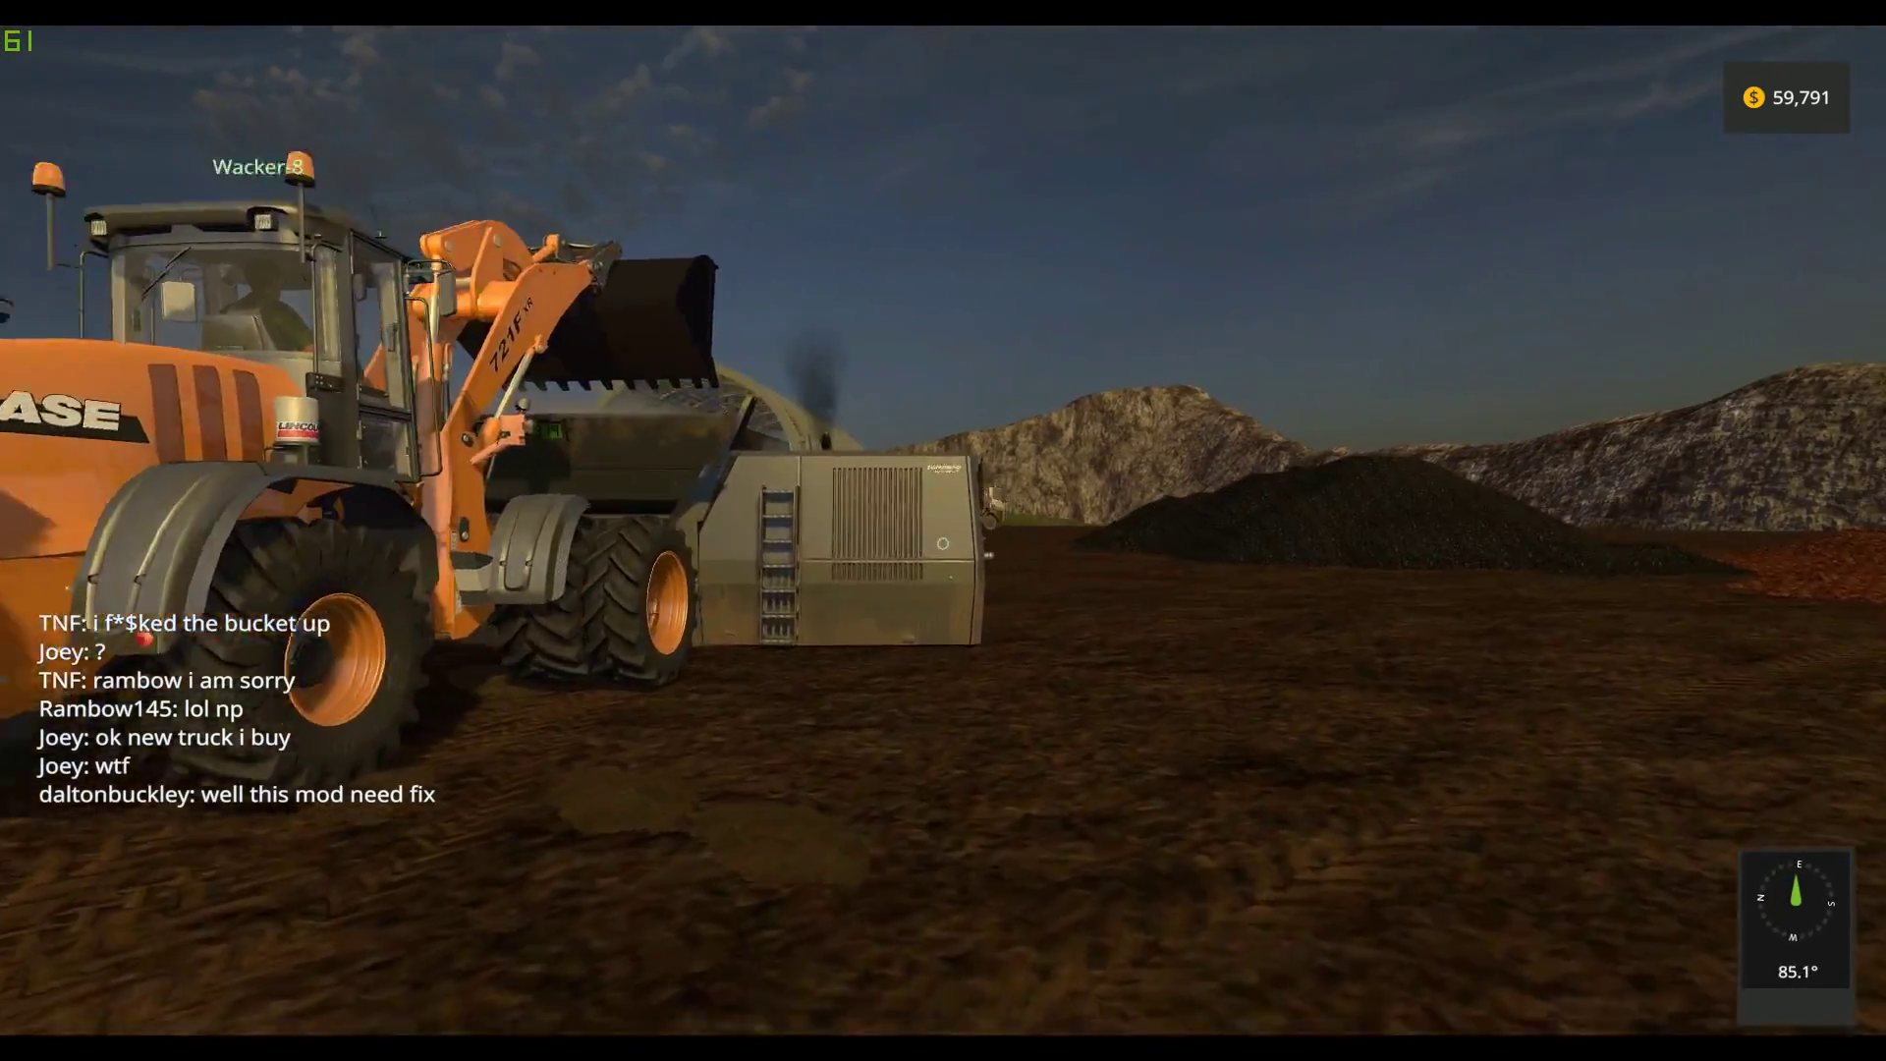
Walk past the trommel, climb the conveyor to view the trailer, and circle the wash plant
key("w")
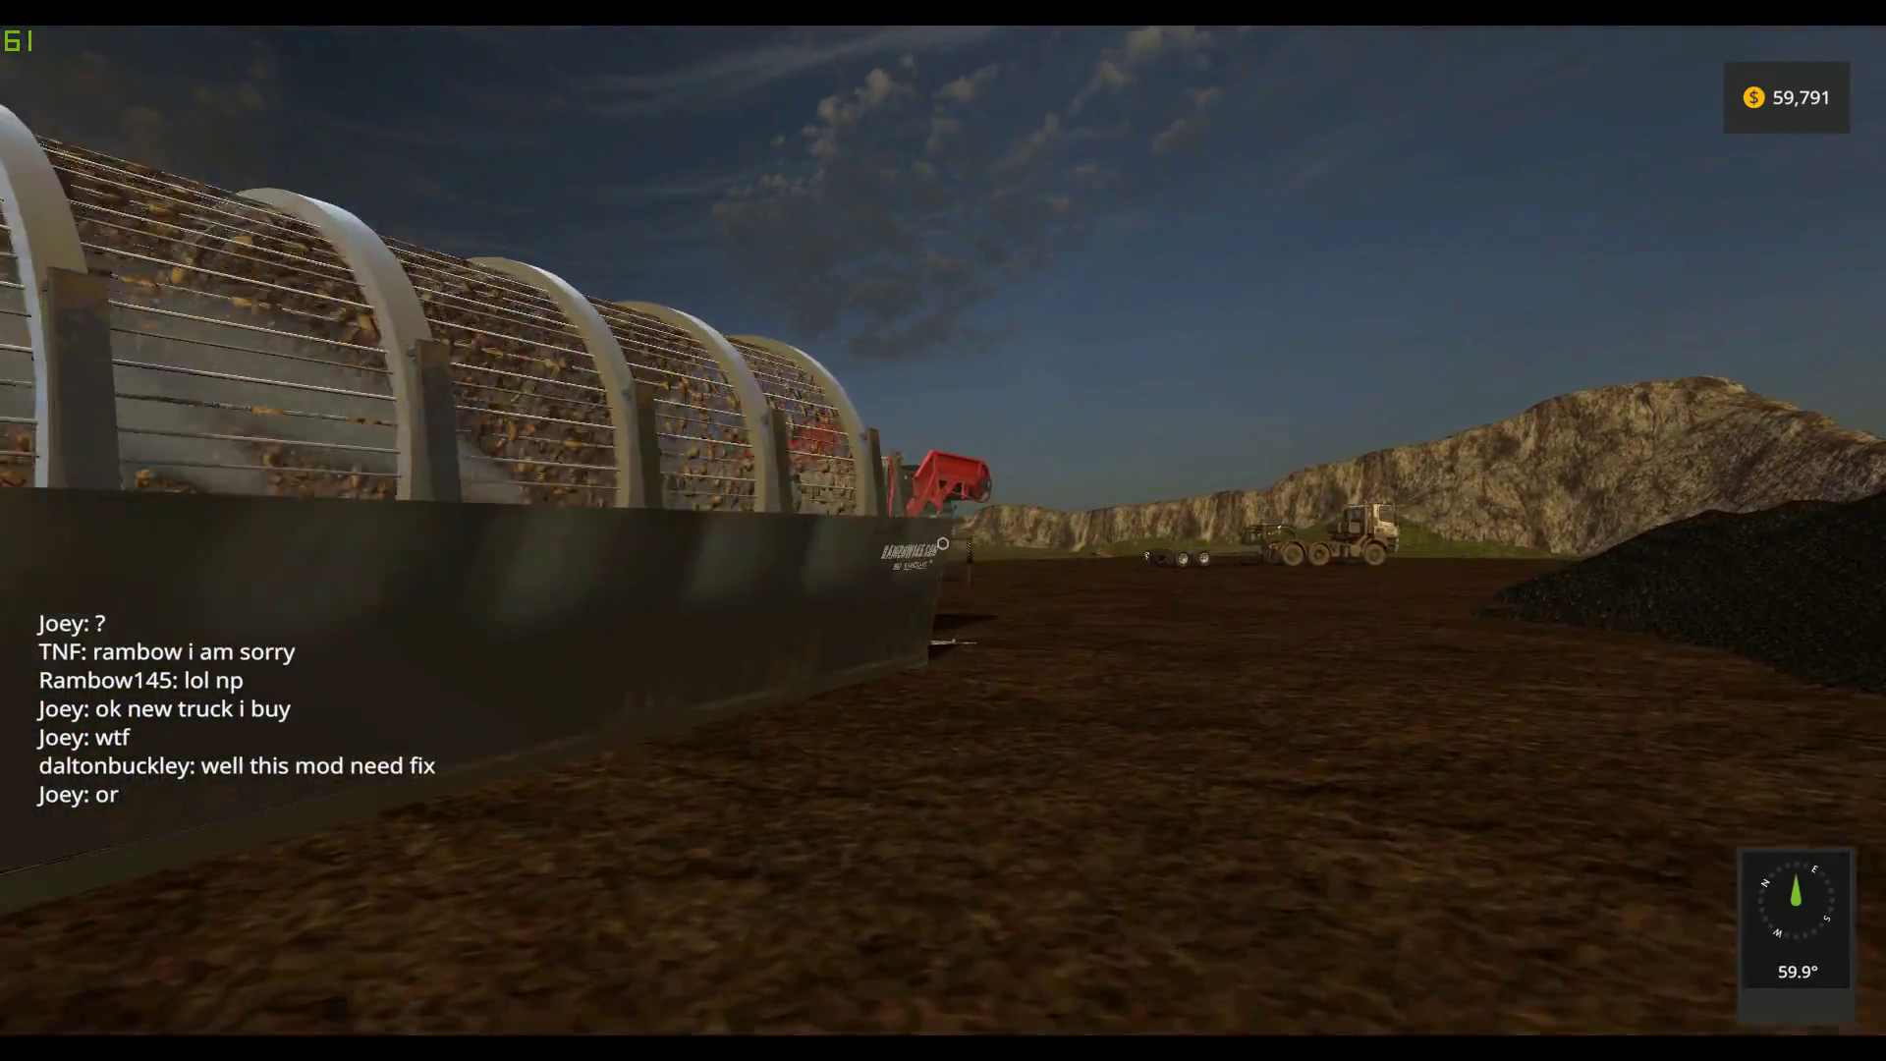
key("w")
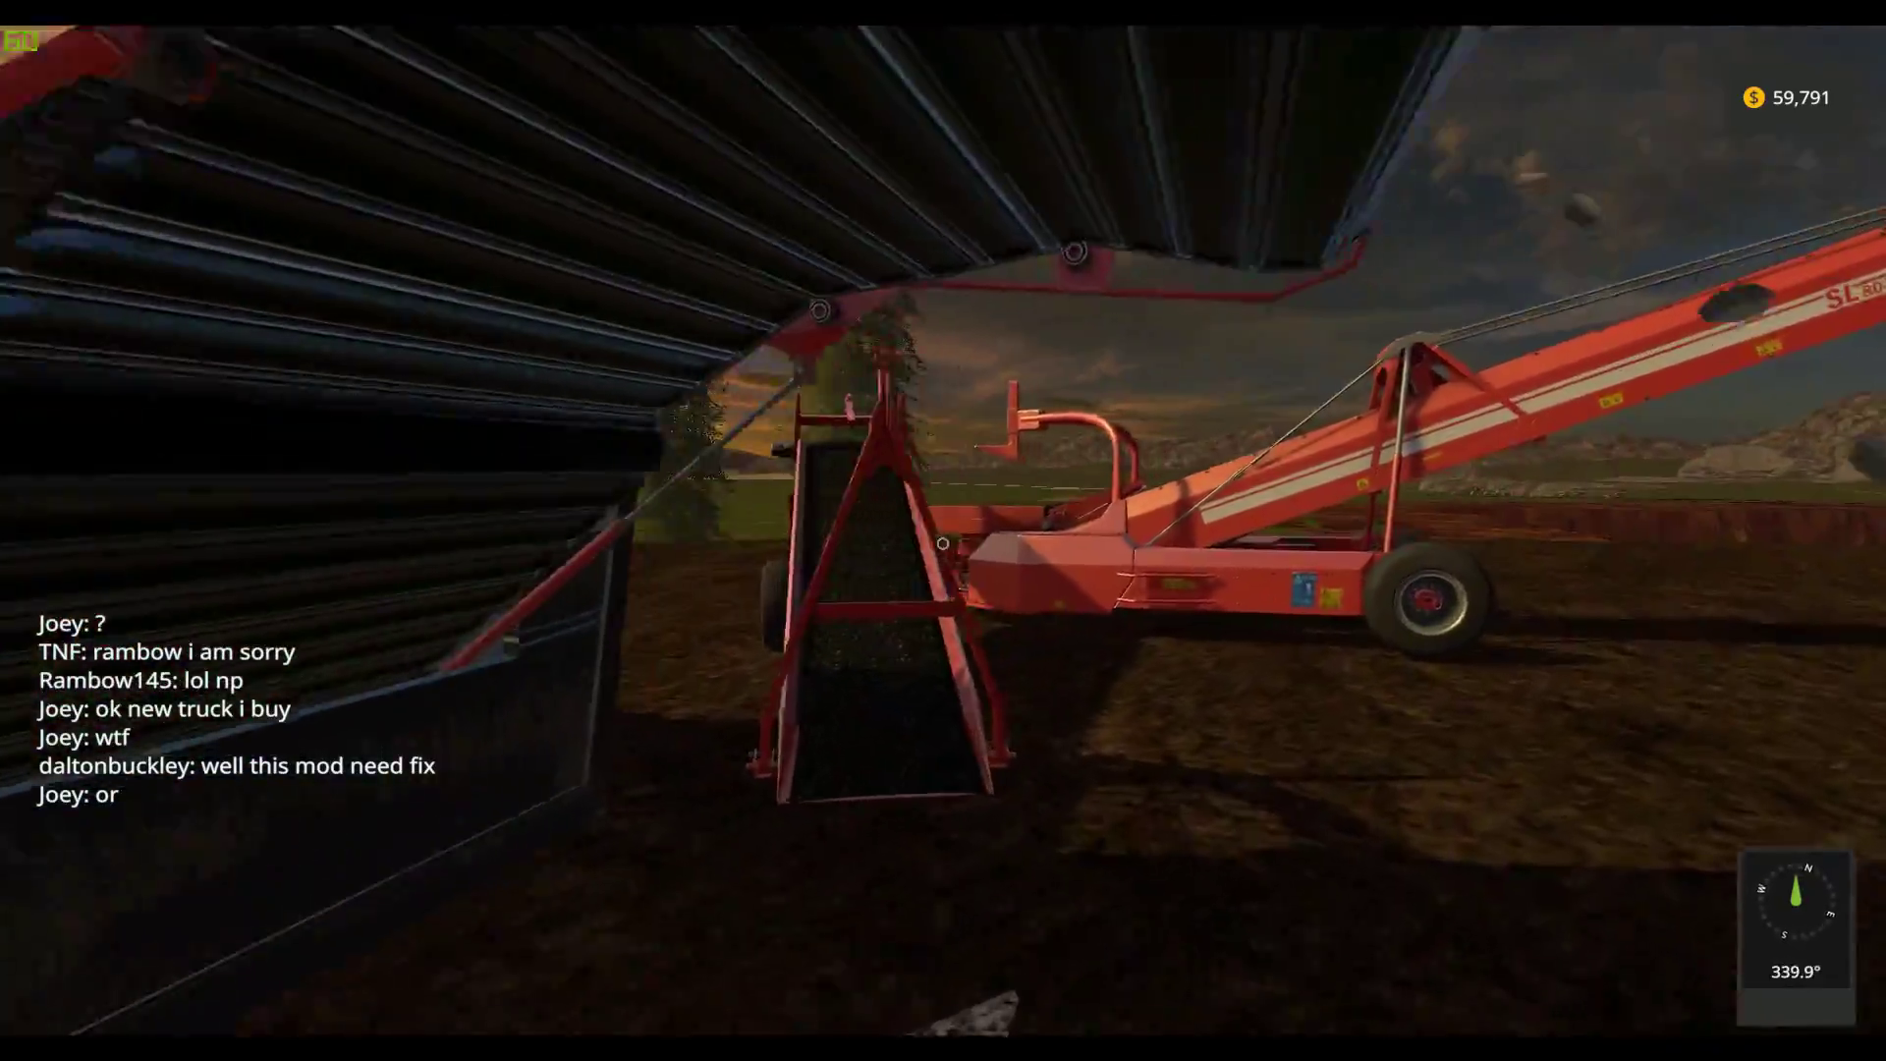
key("w")
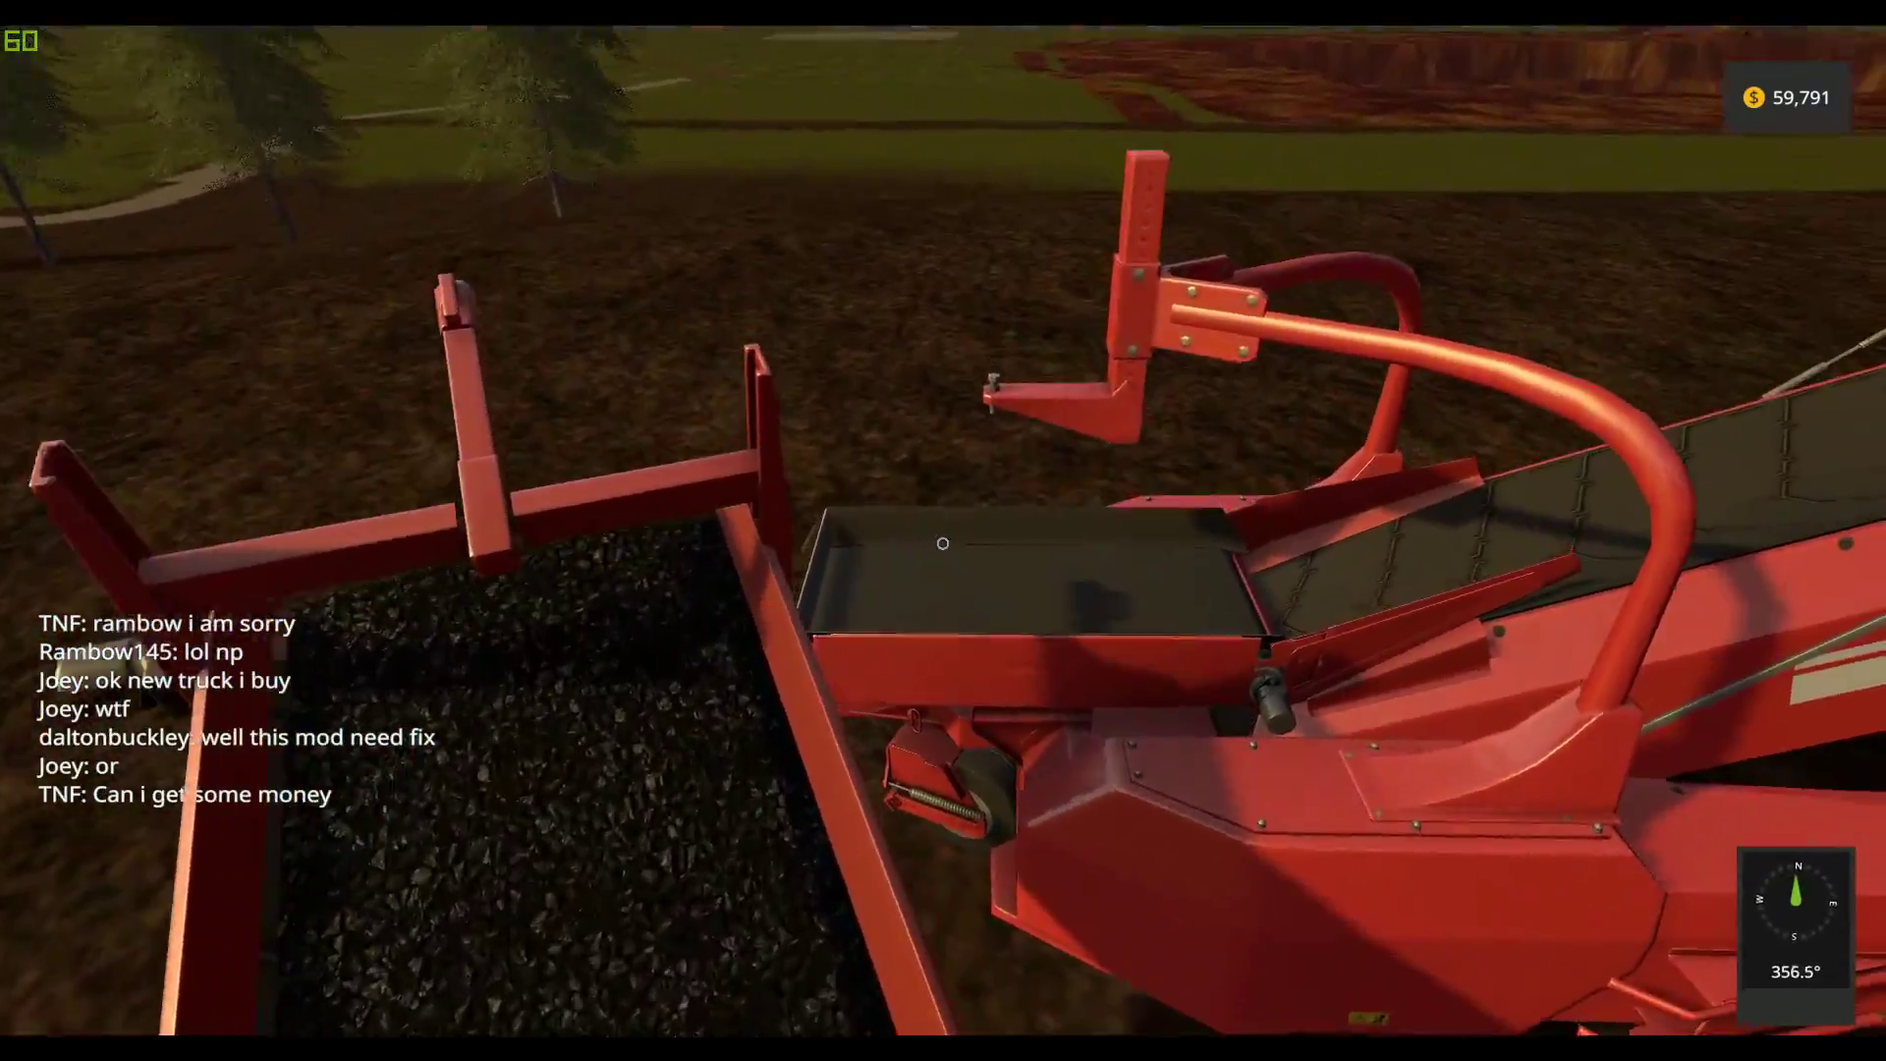
key("w")
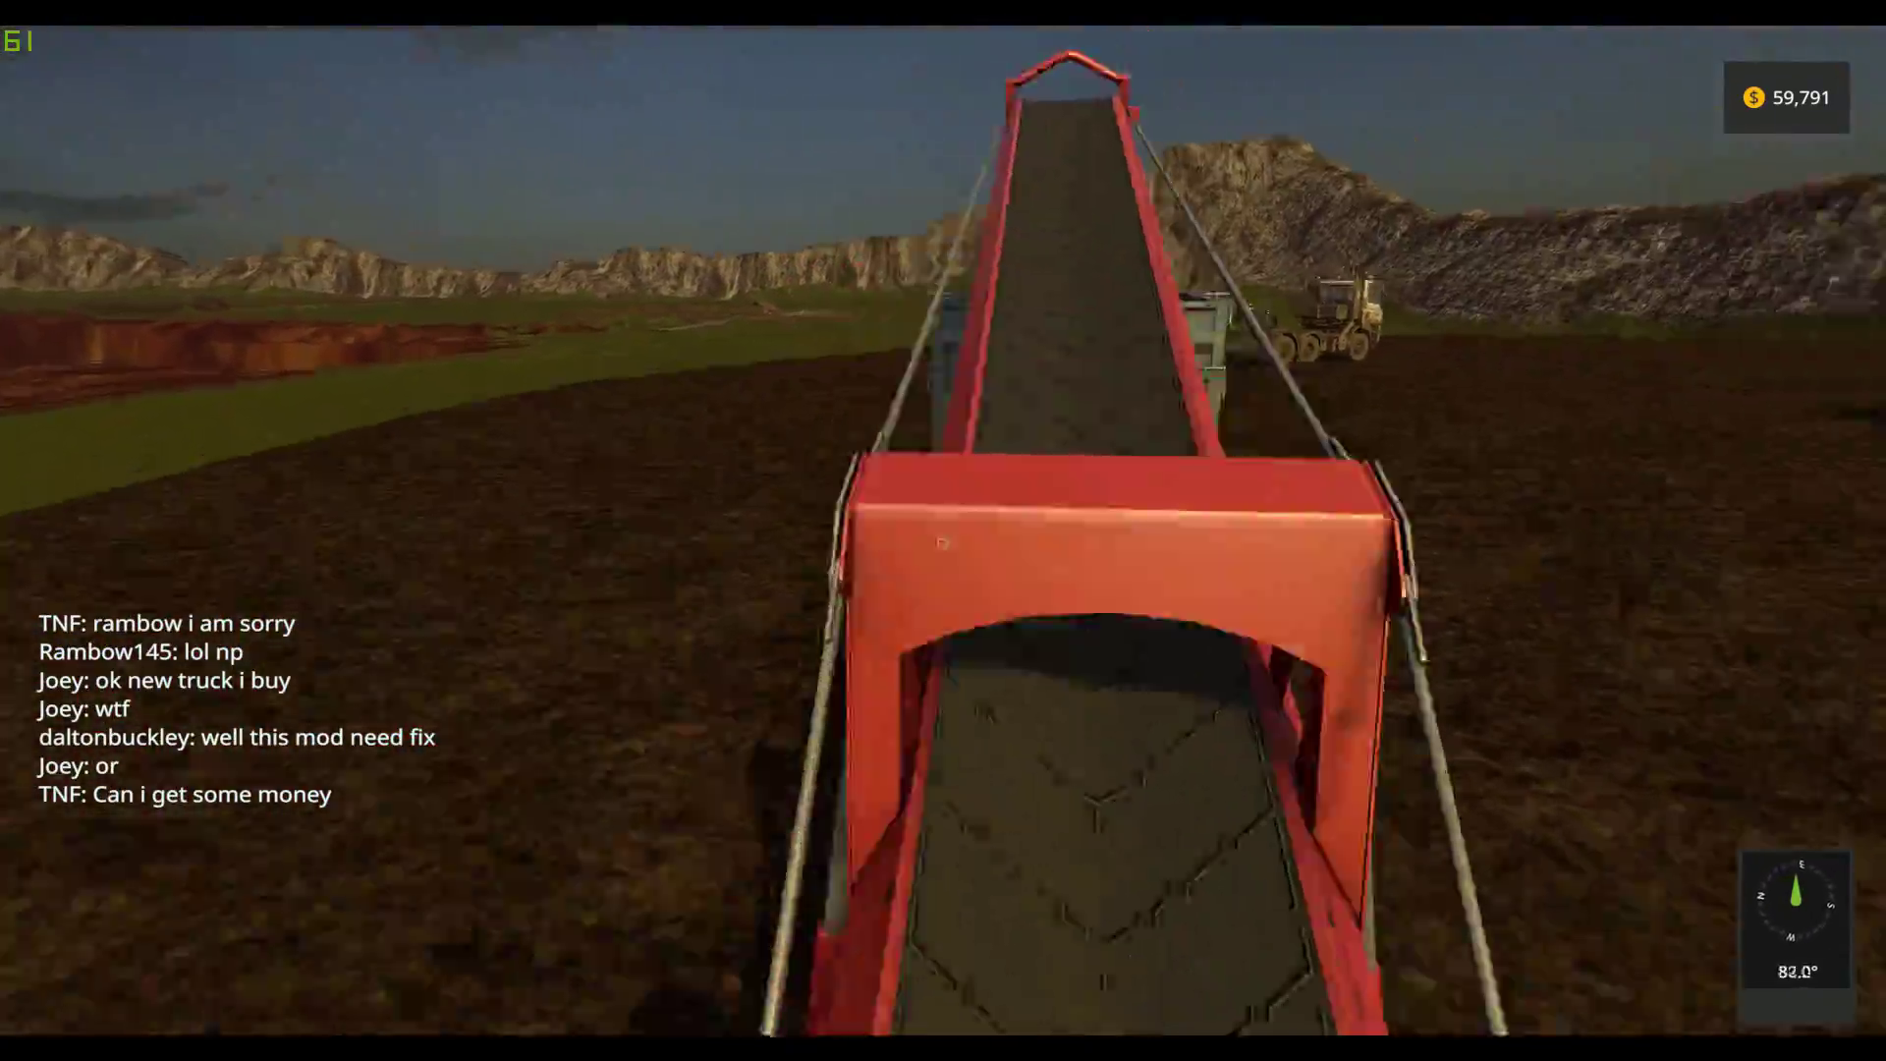
key("w")
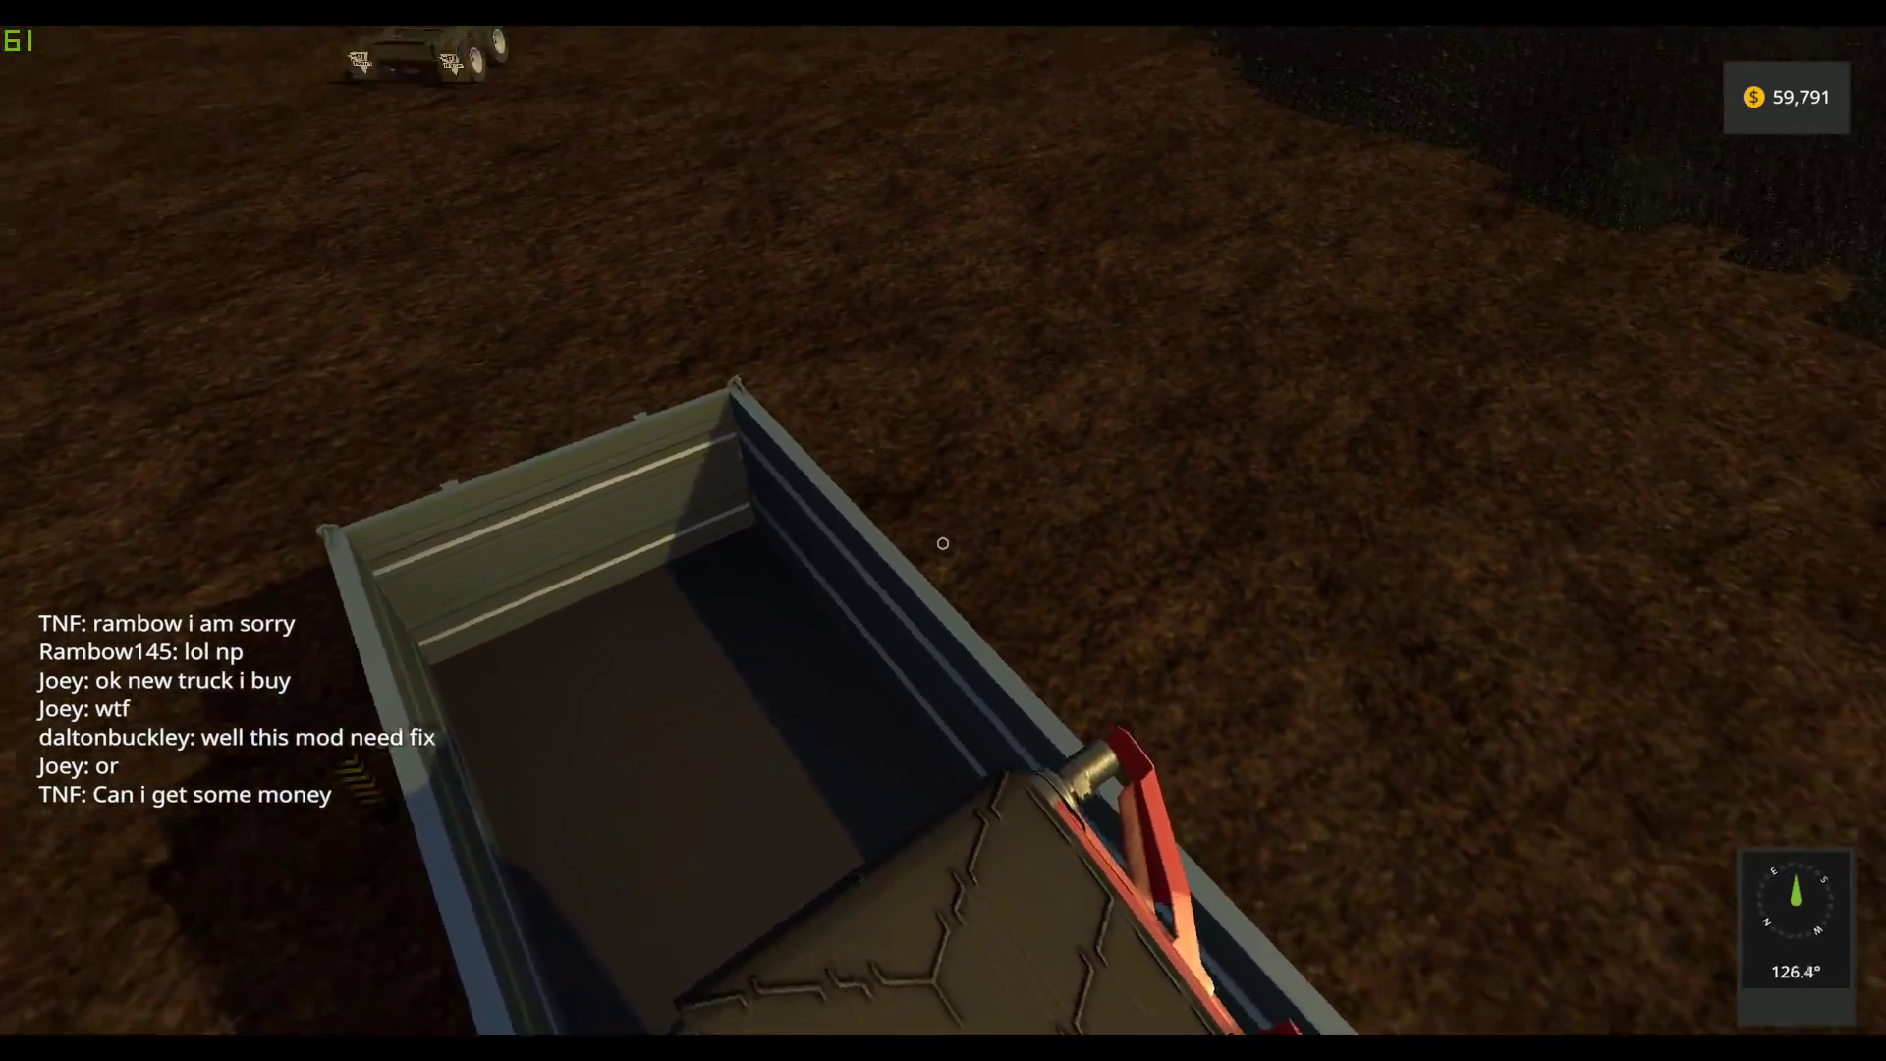
key("w")
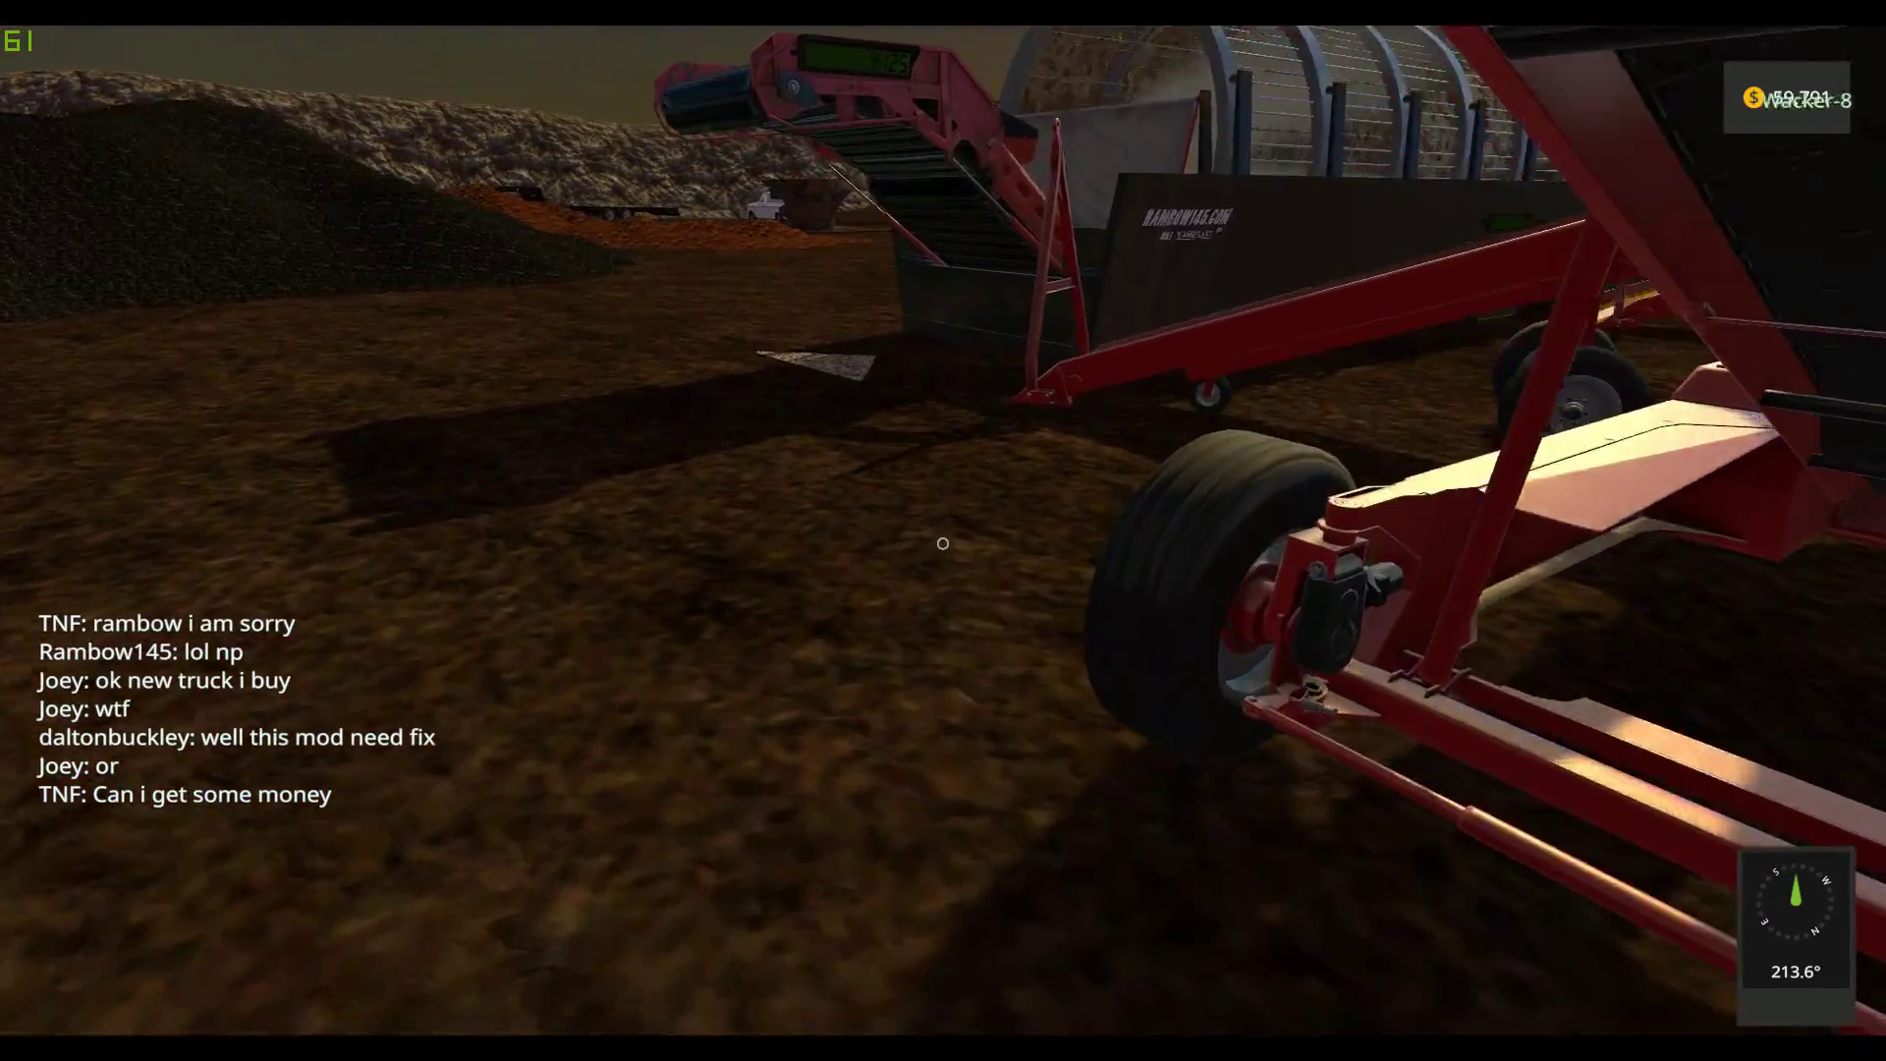
key("w")
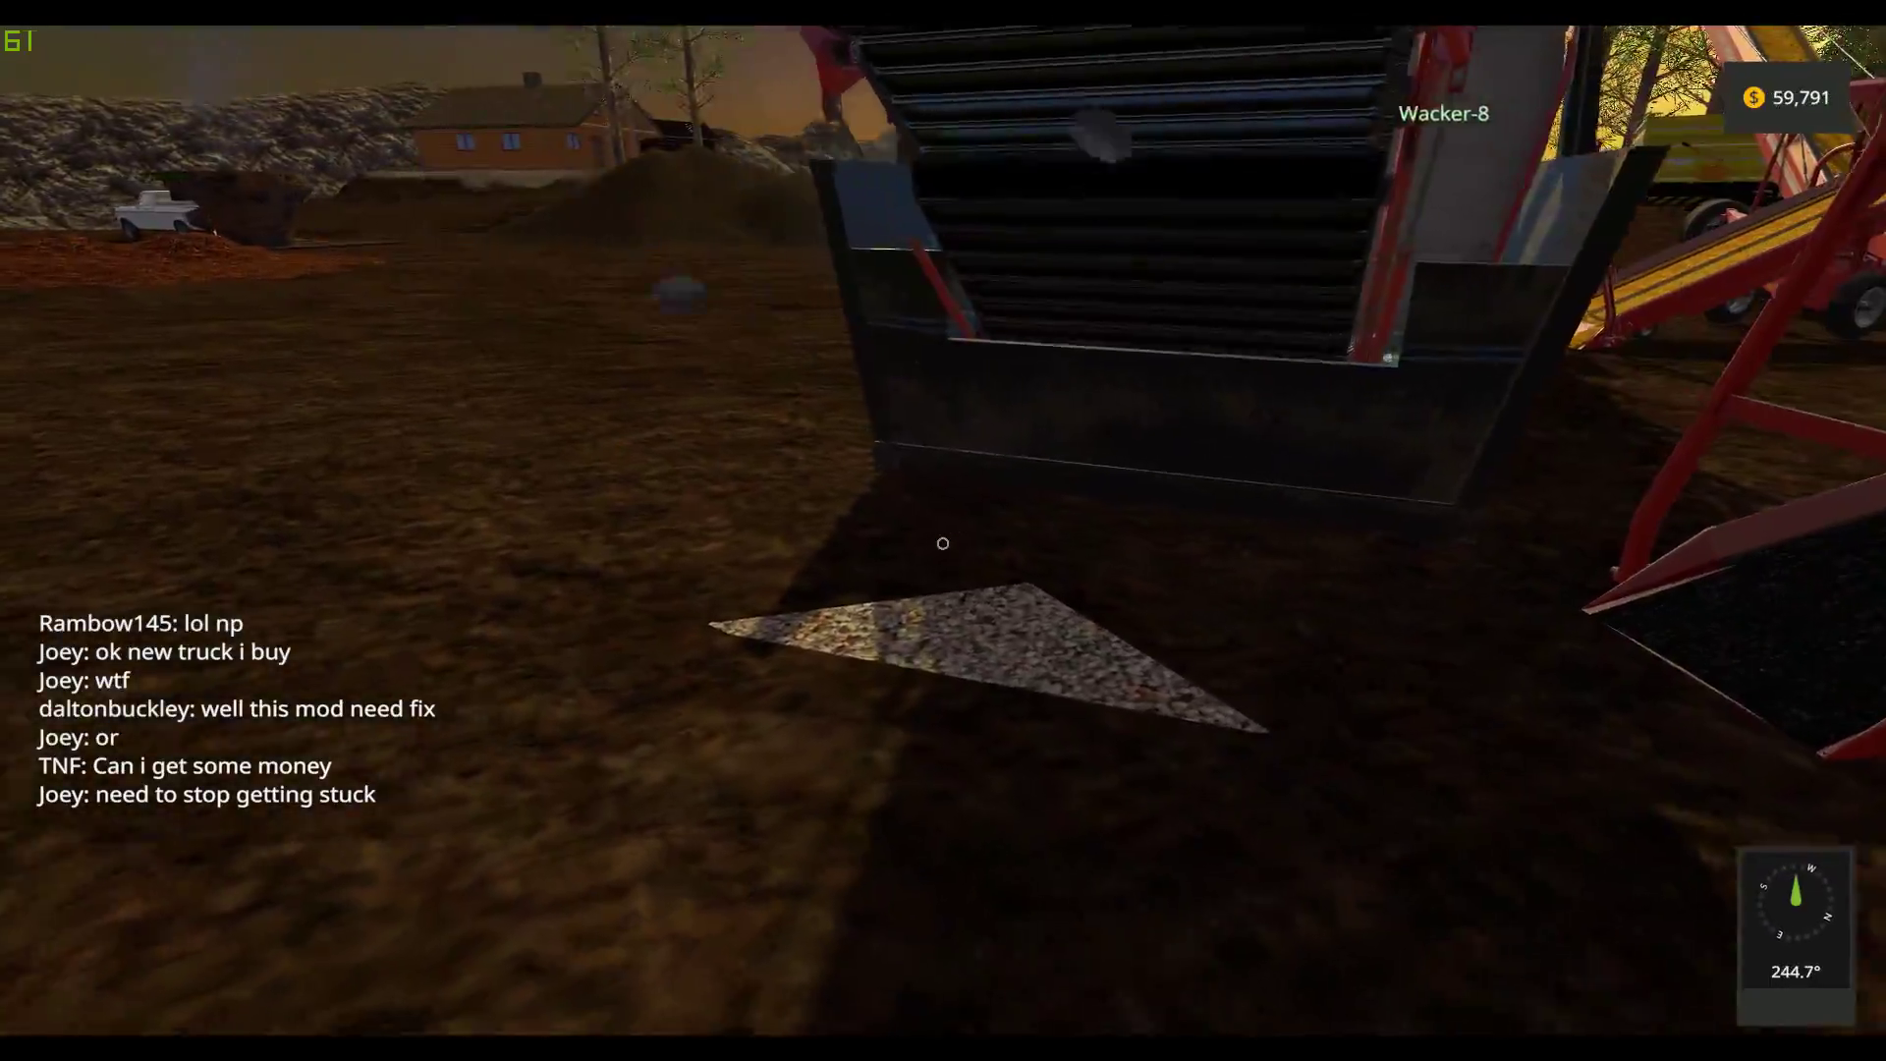
key("w")
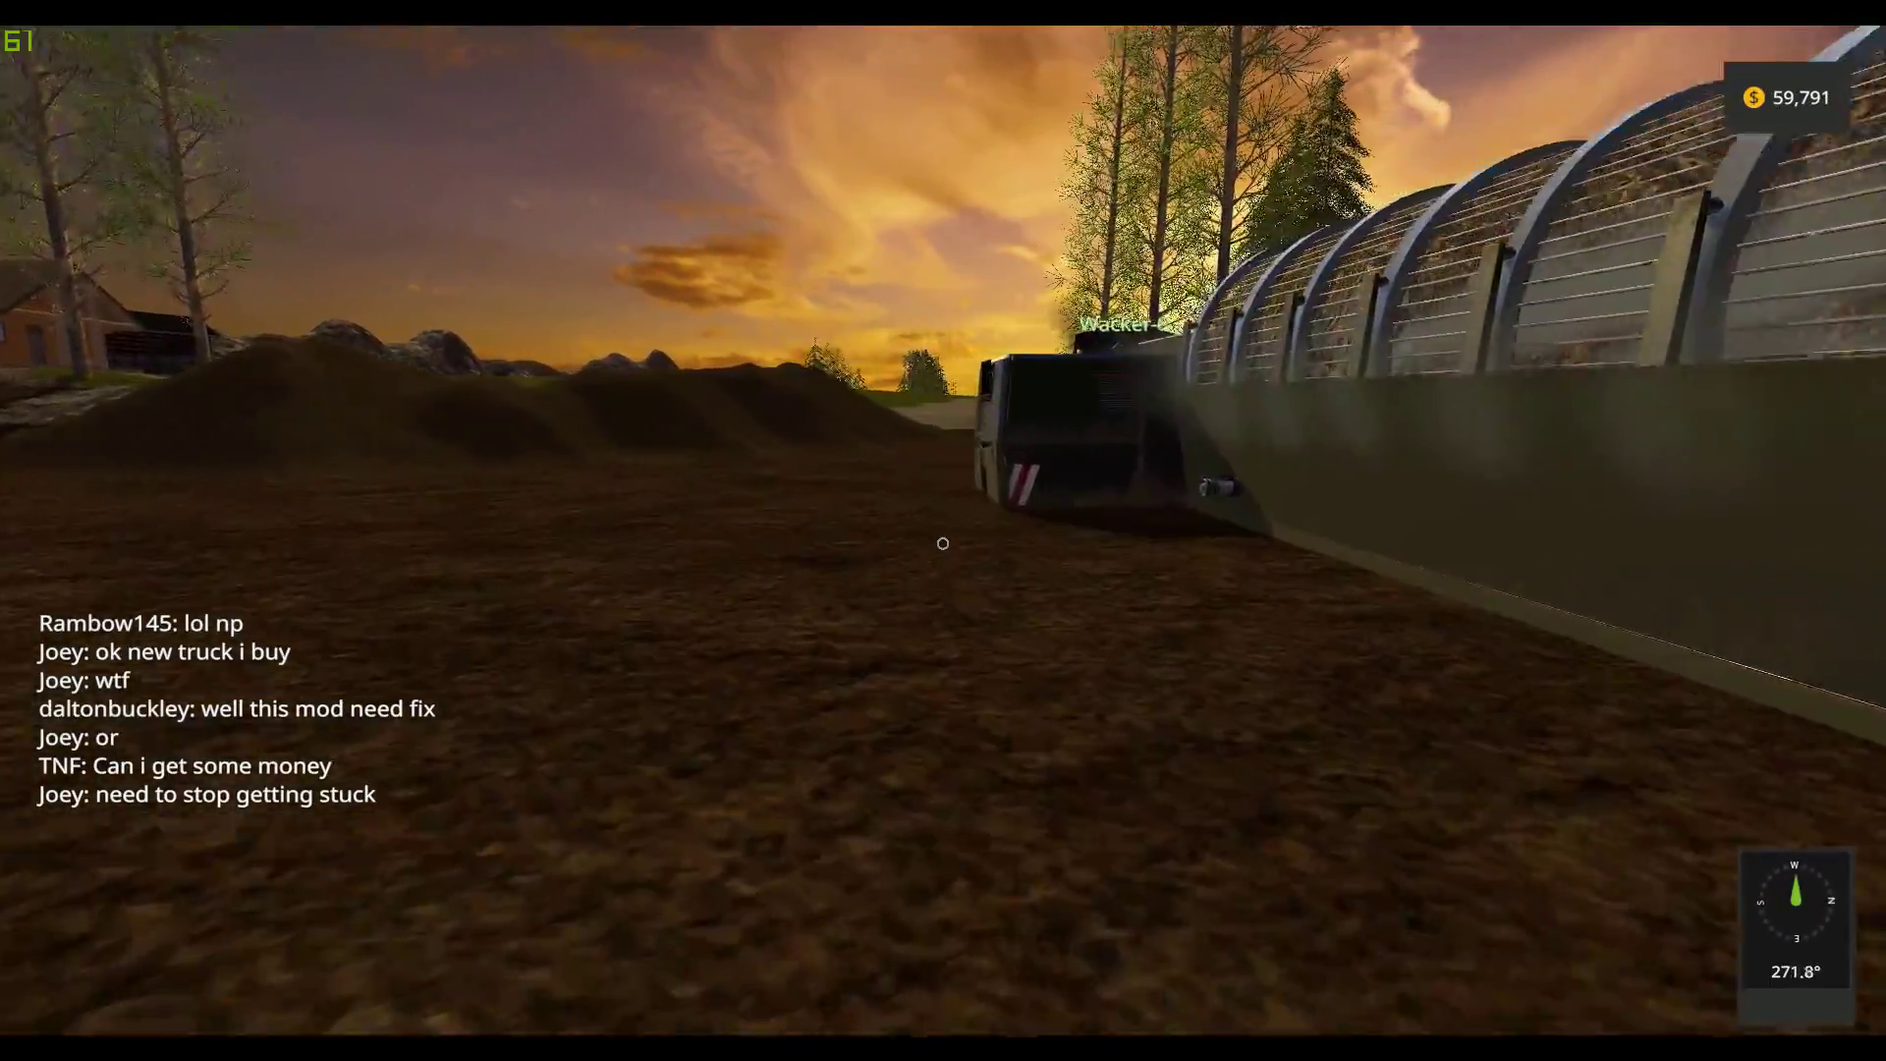
Read the cabinet stock of 50,000 dirt, no gold and 4,125 gravel, then step back
key("w")
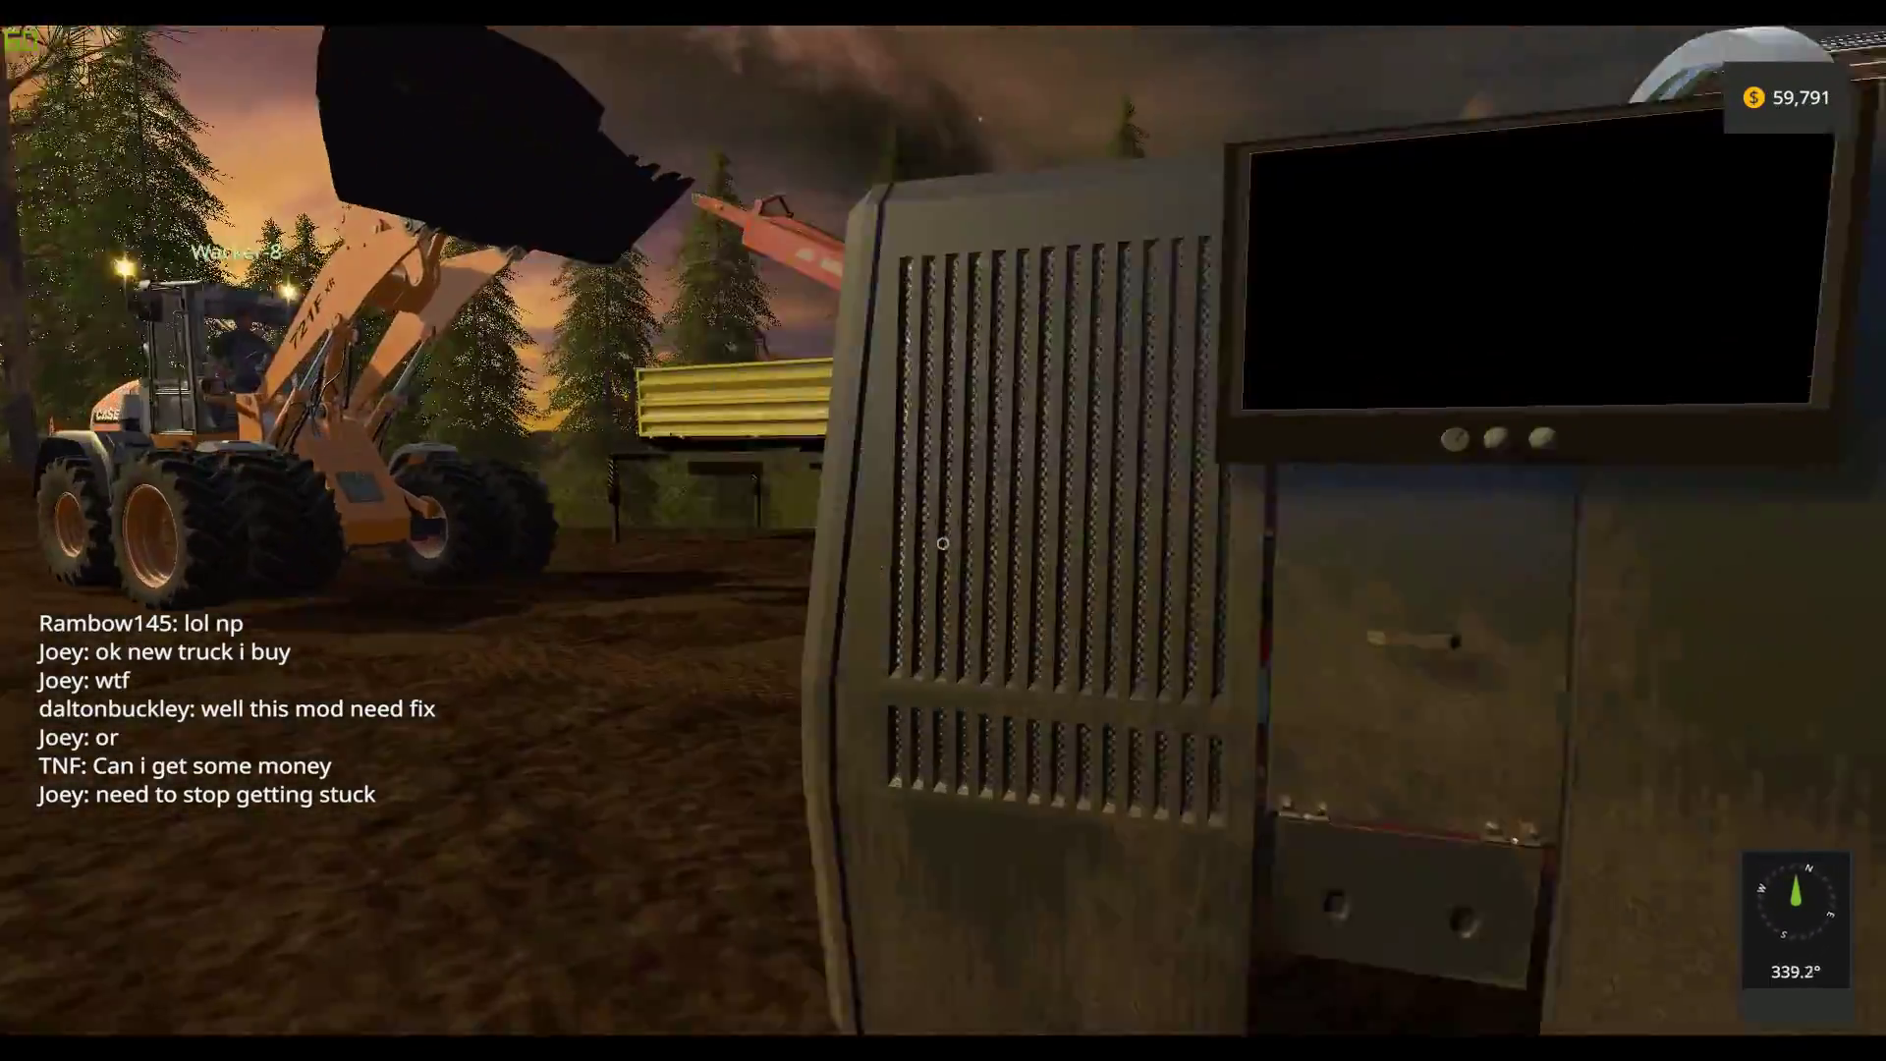
key("a")
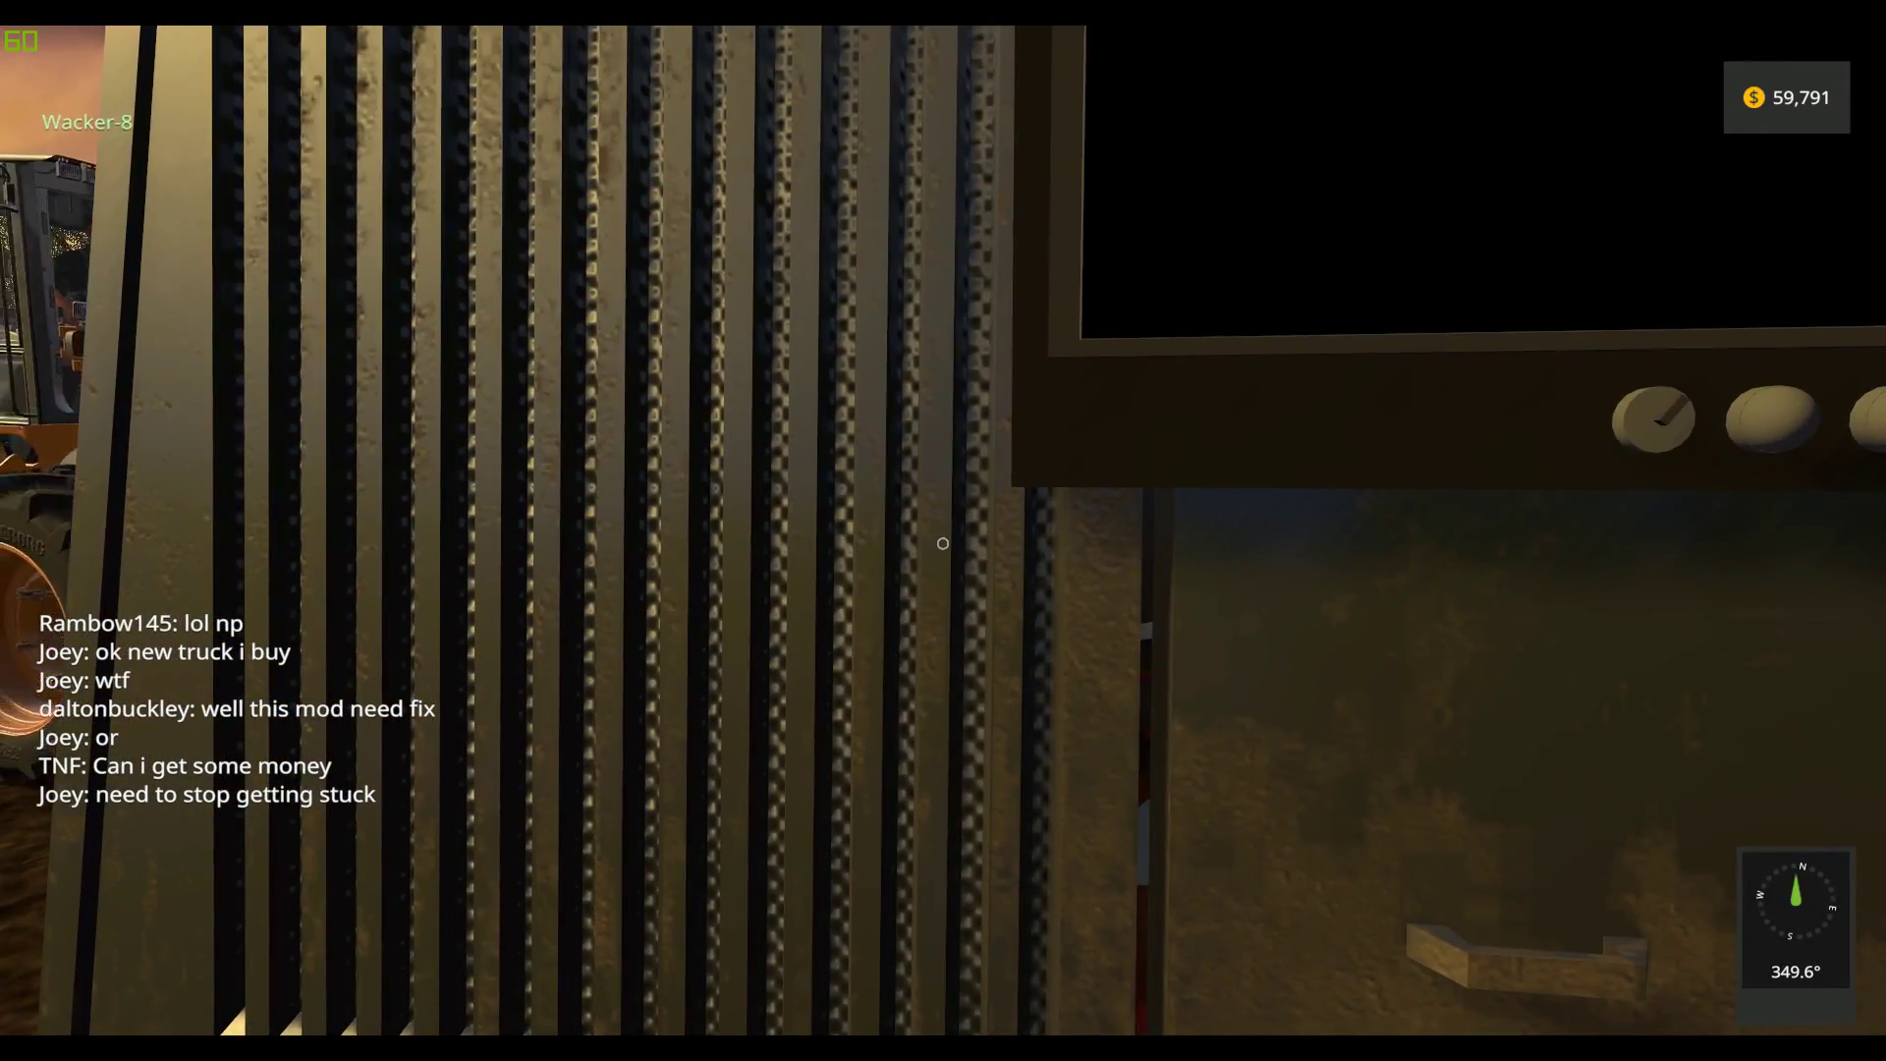
key("d")
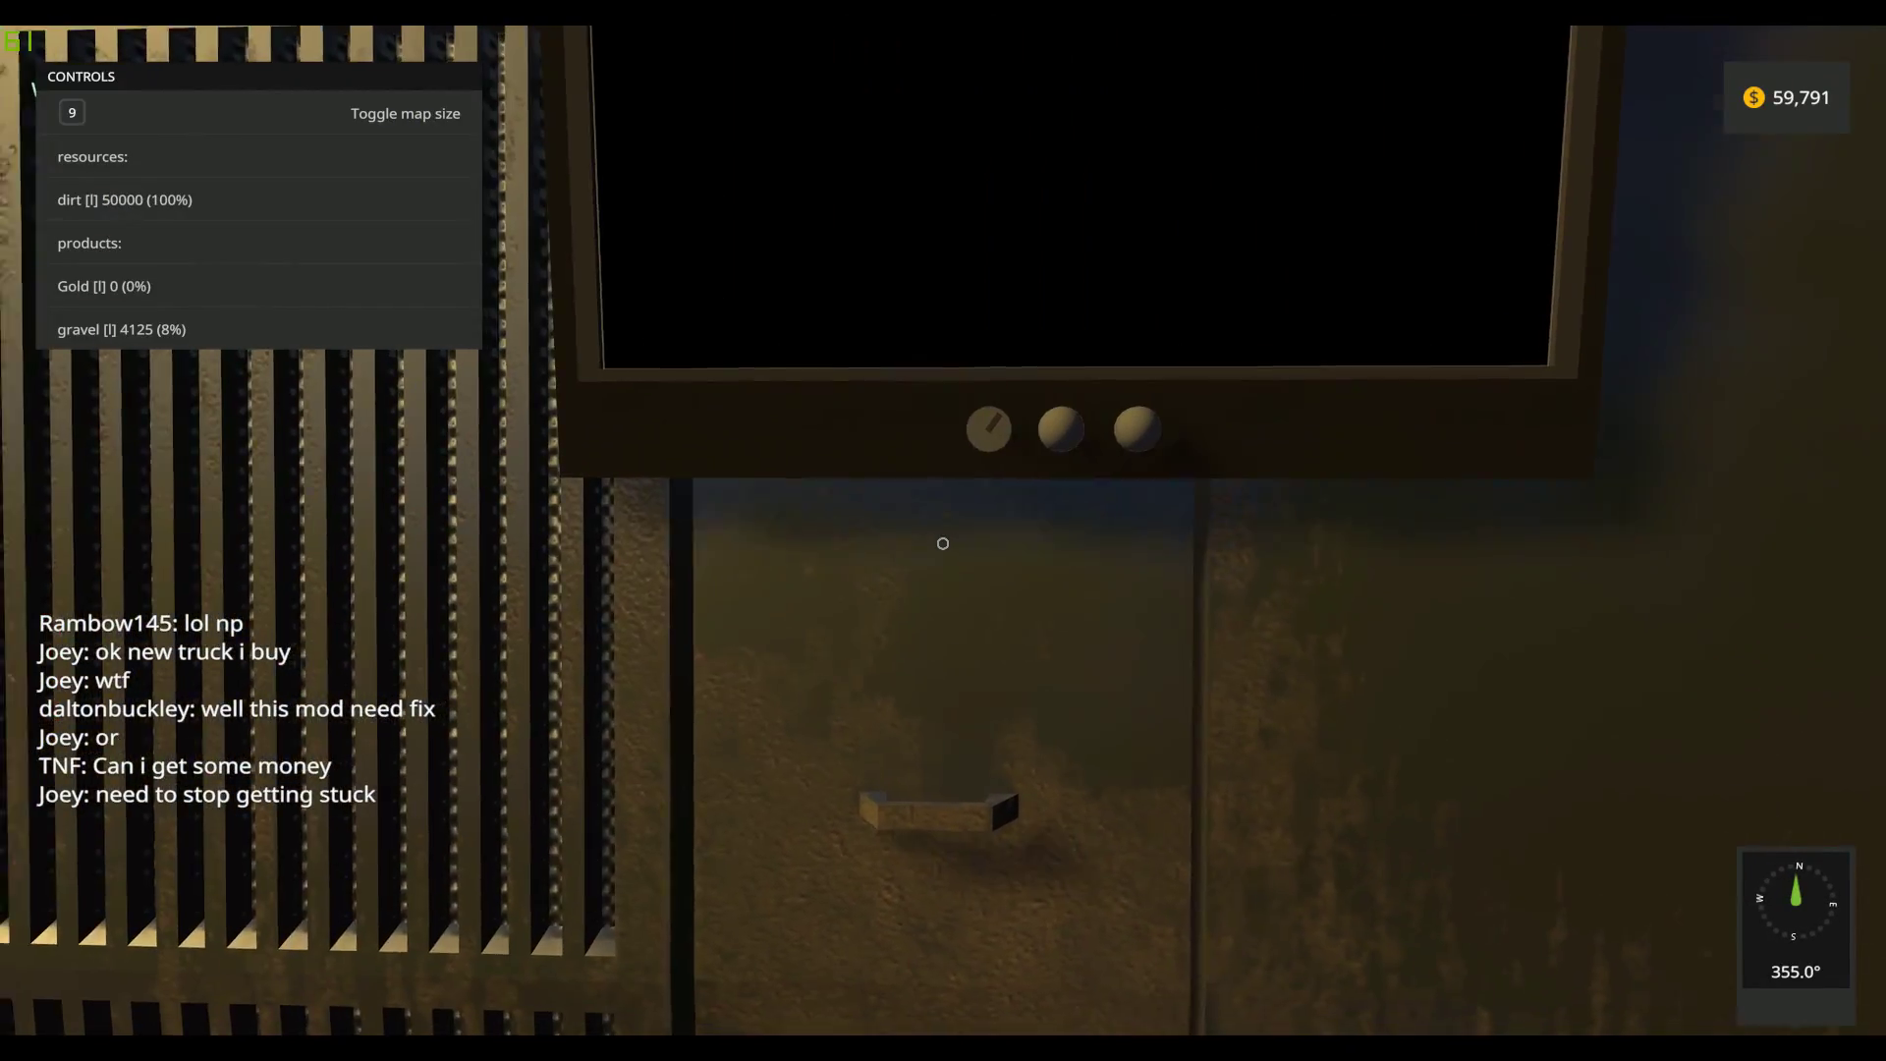
key("a")
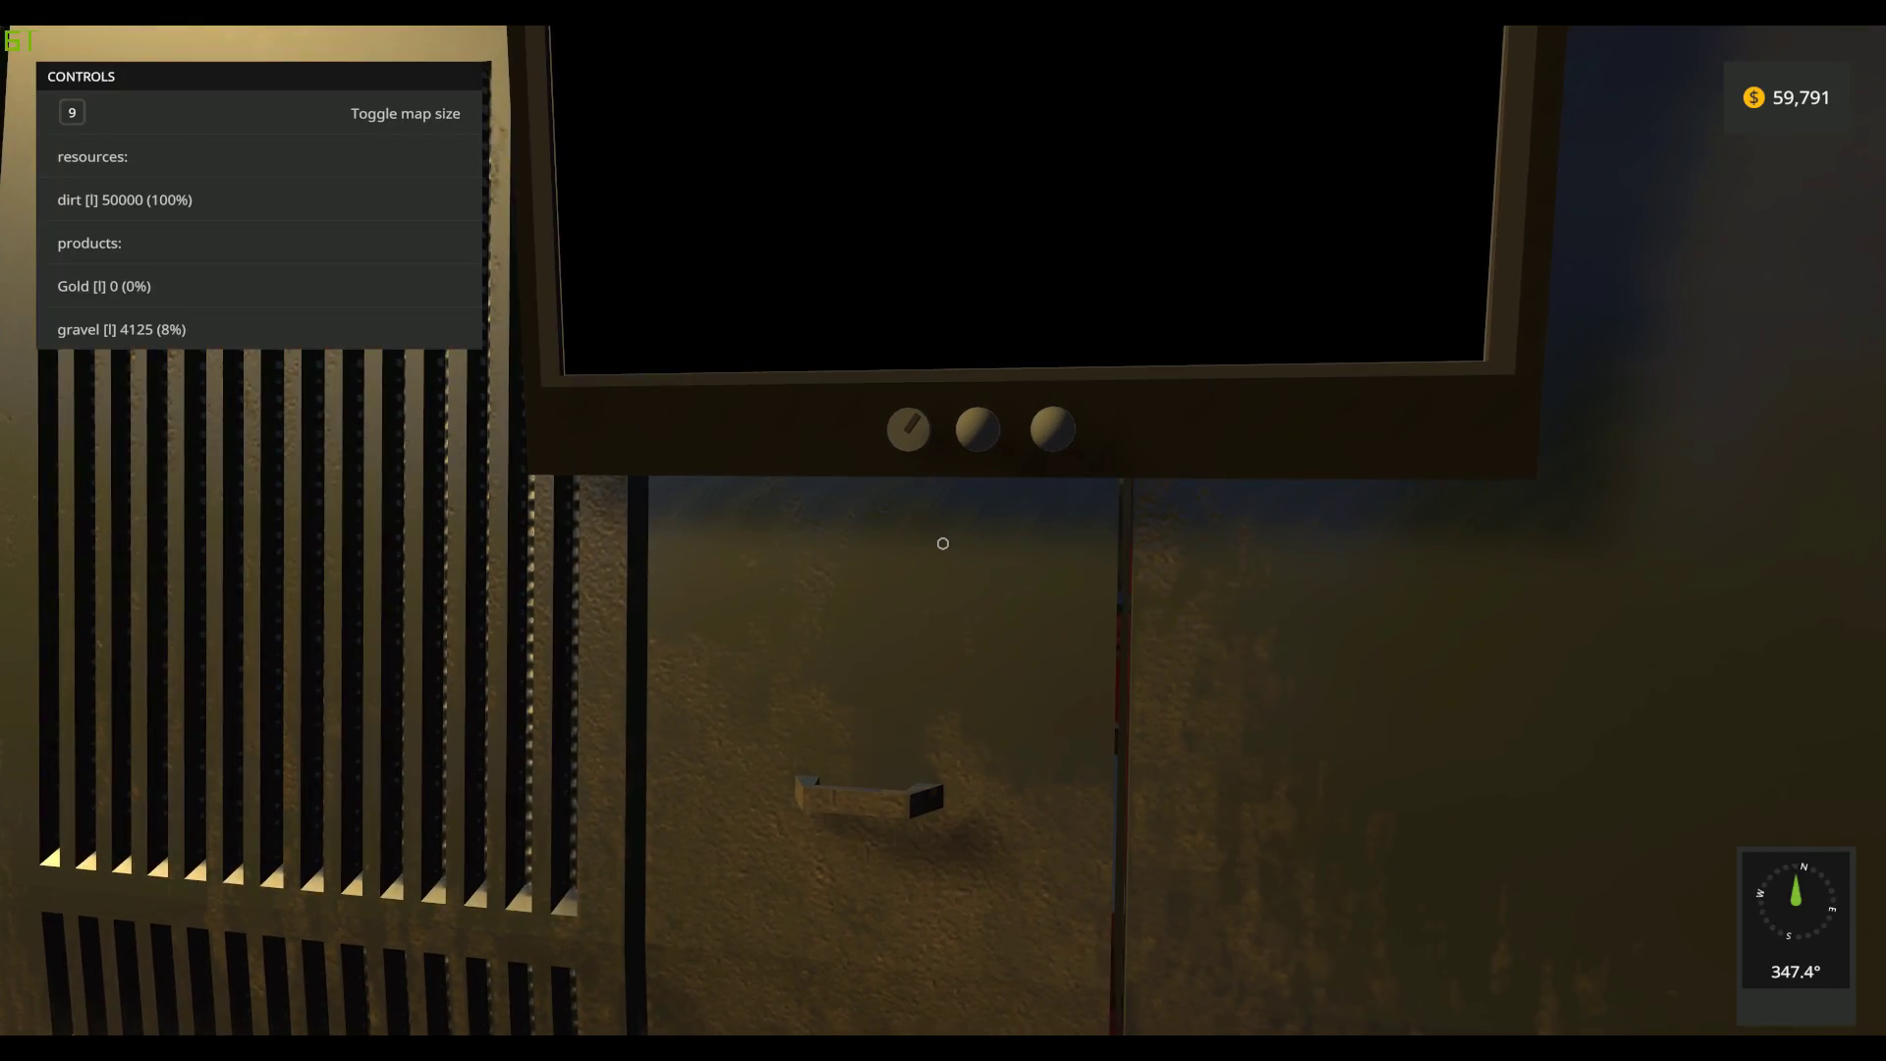
key("s")
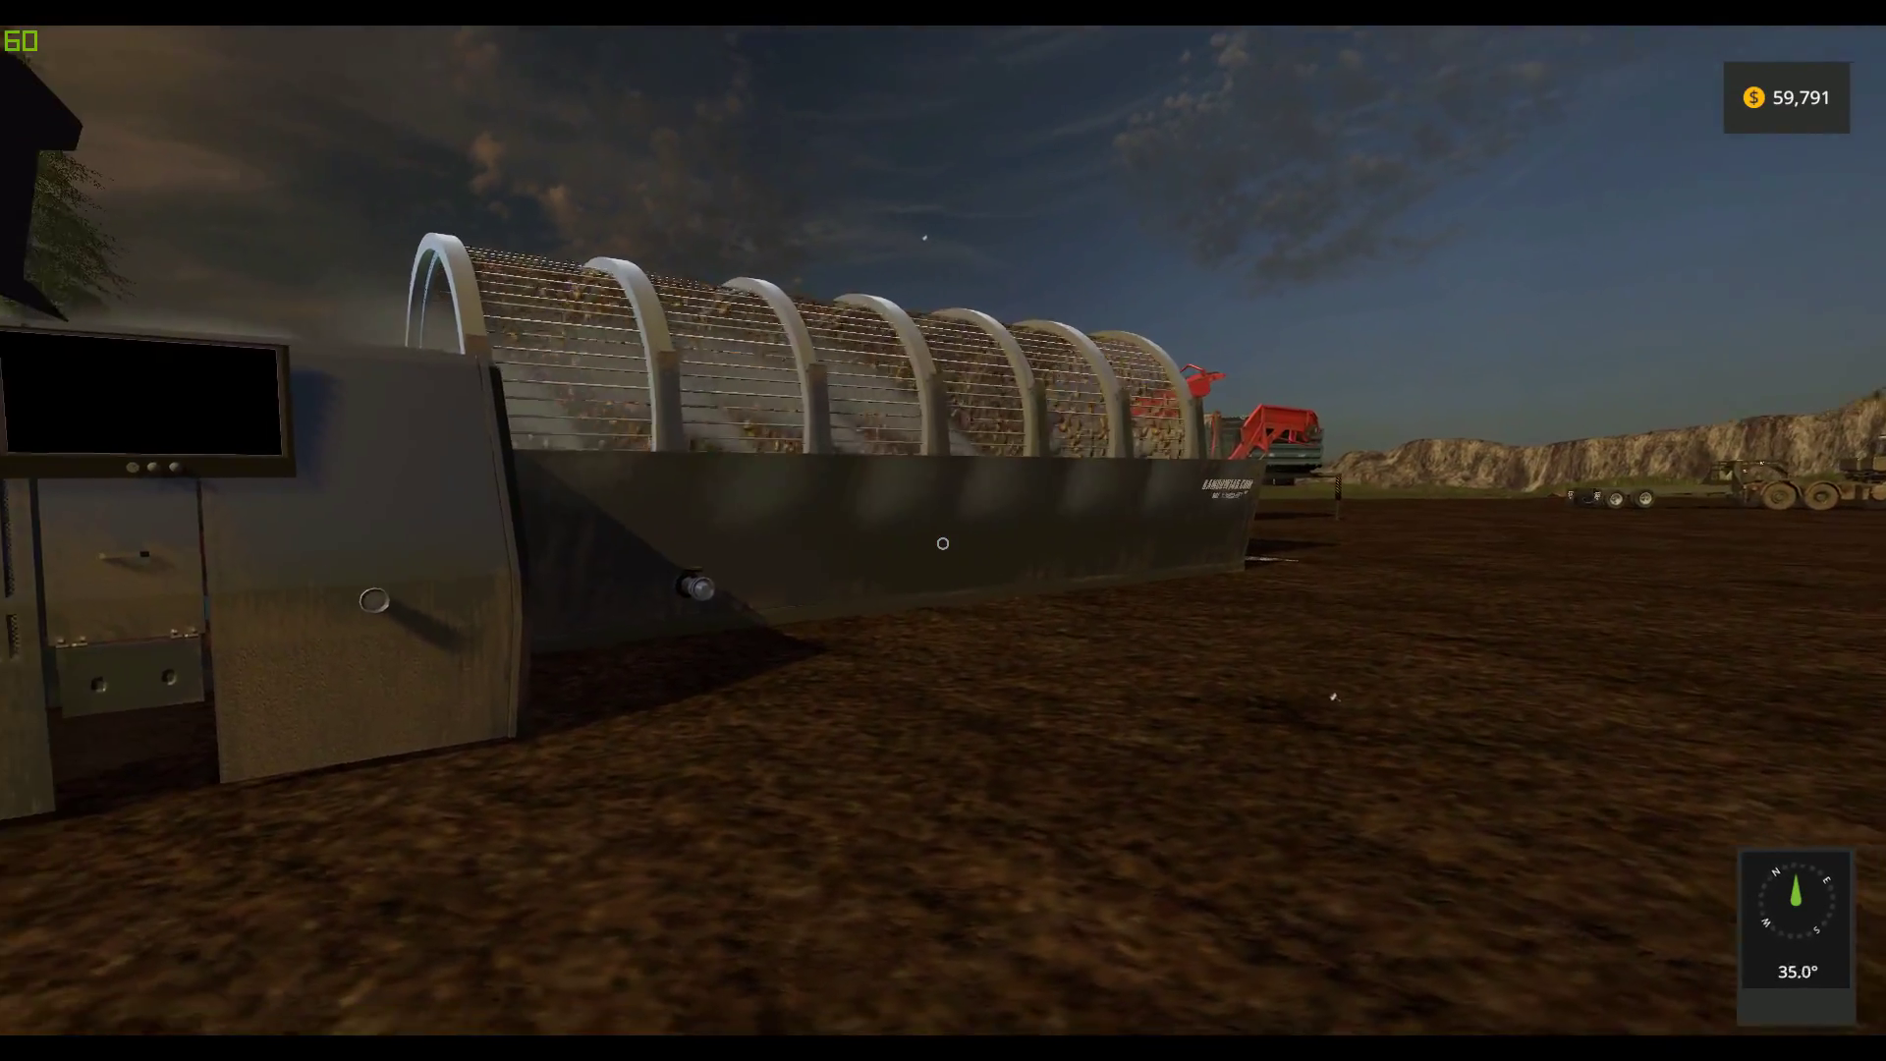
Walk around the wash plant along its length to the conveyor end
key("w")
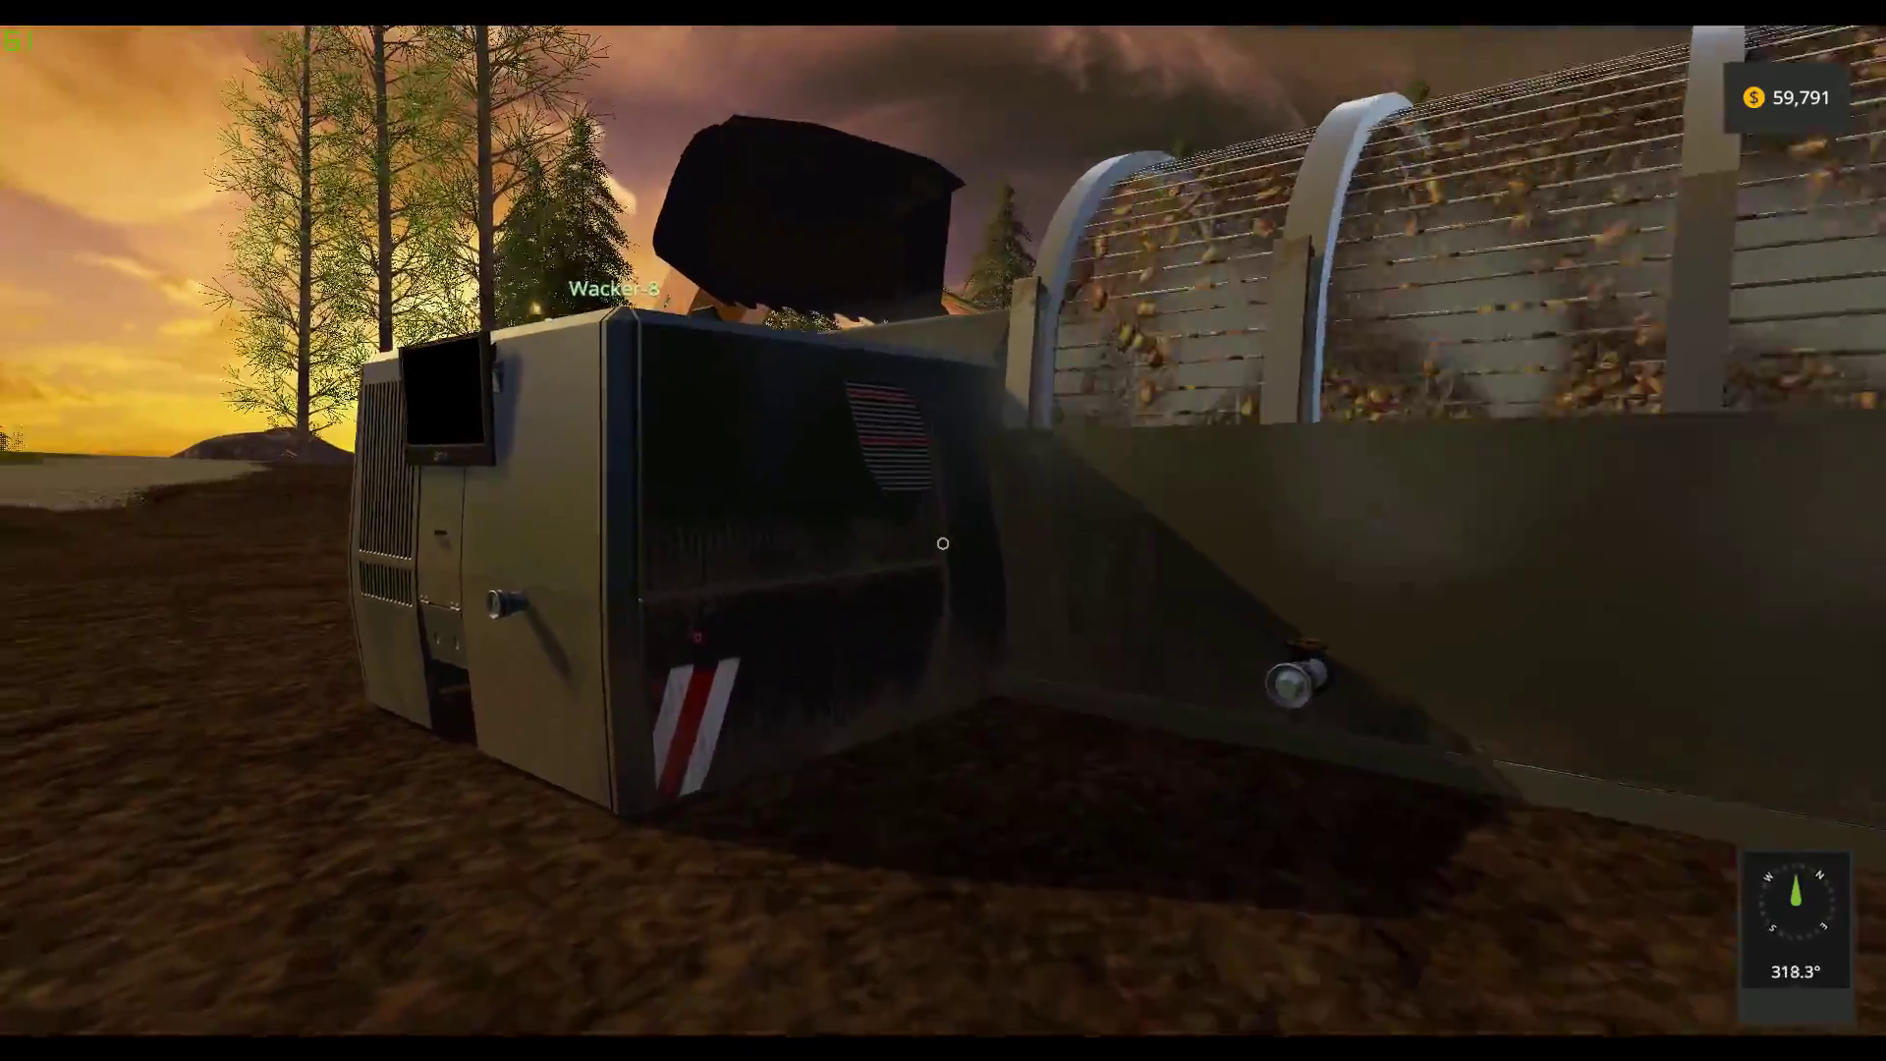
key("w")
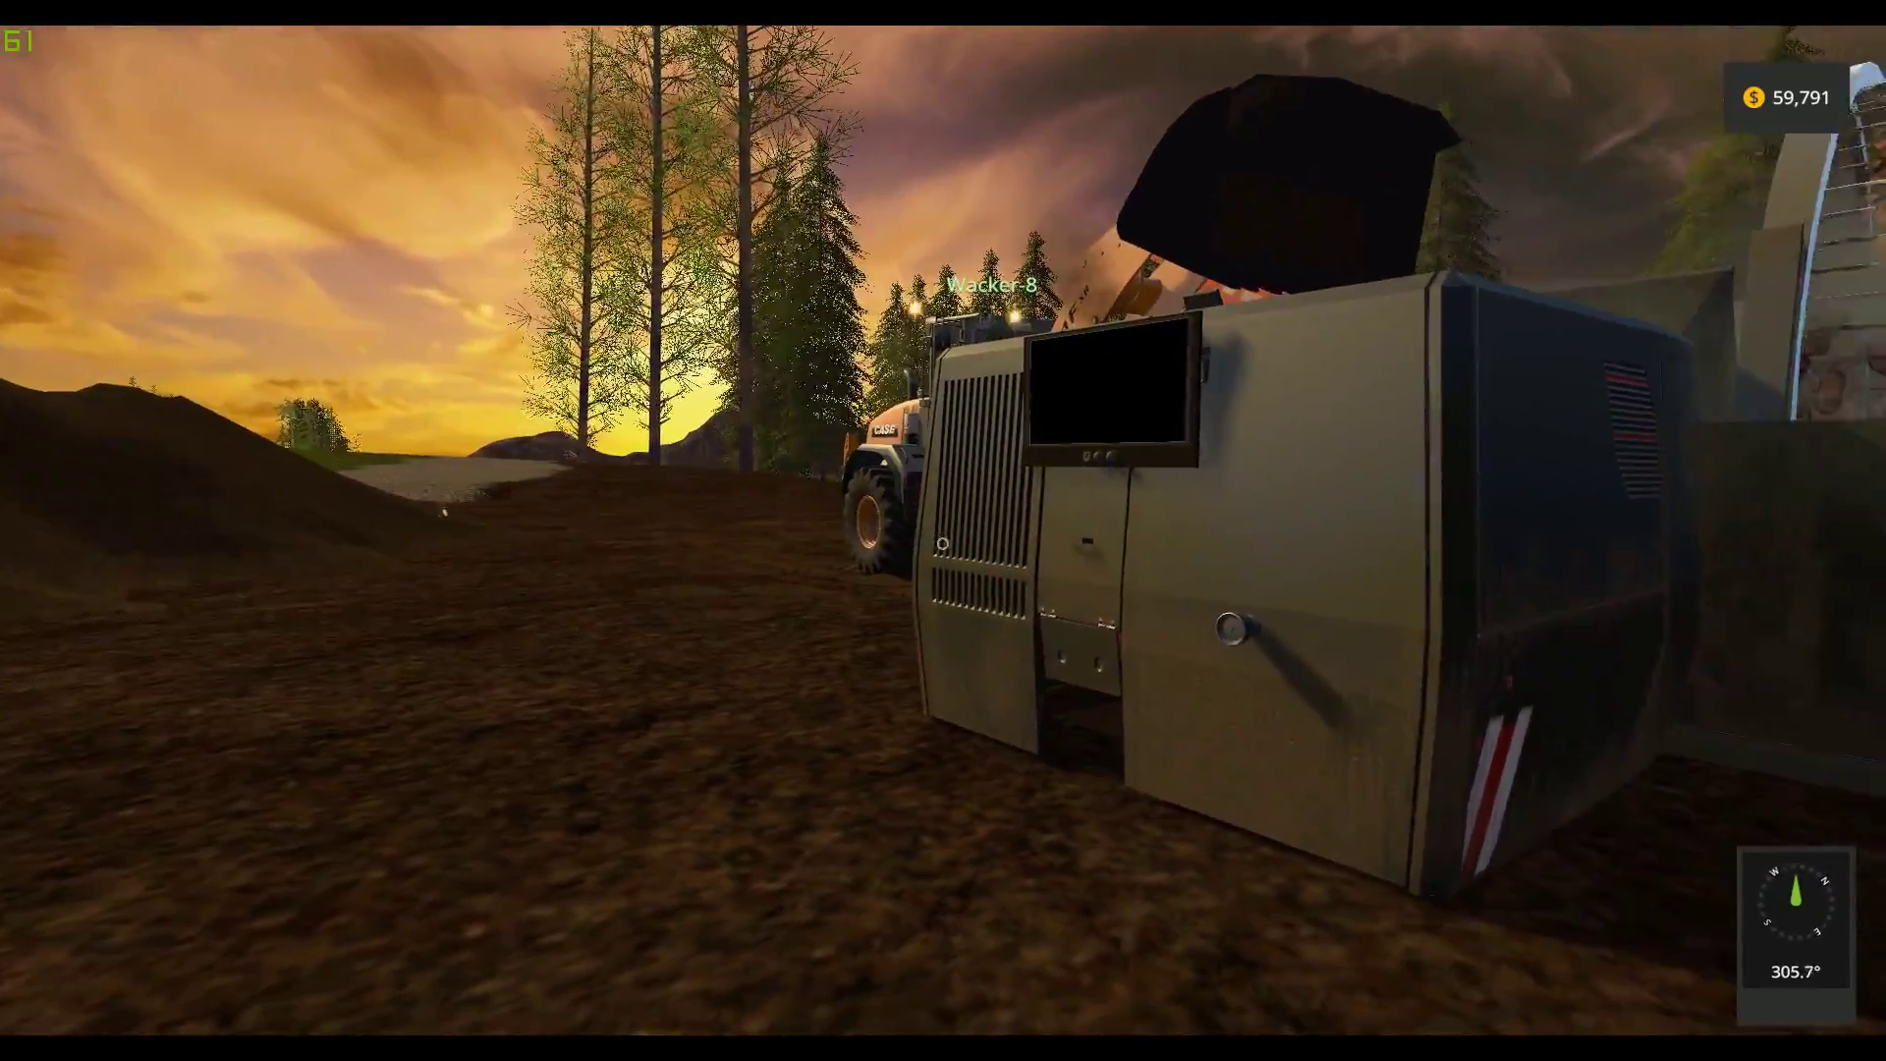
key("w")
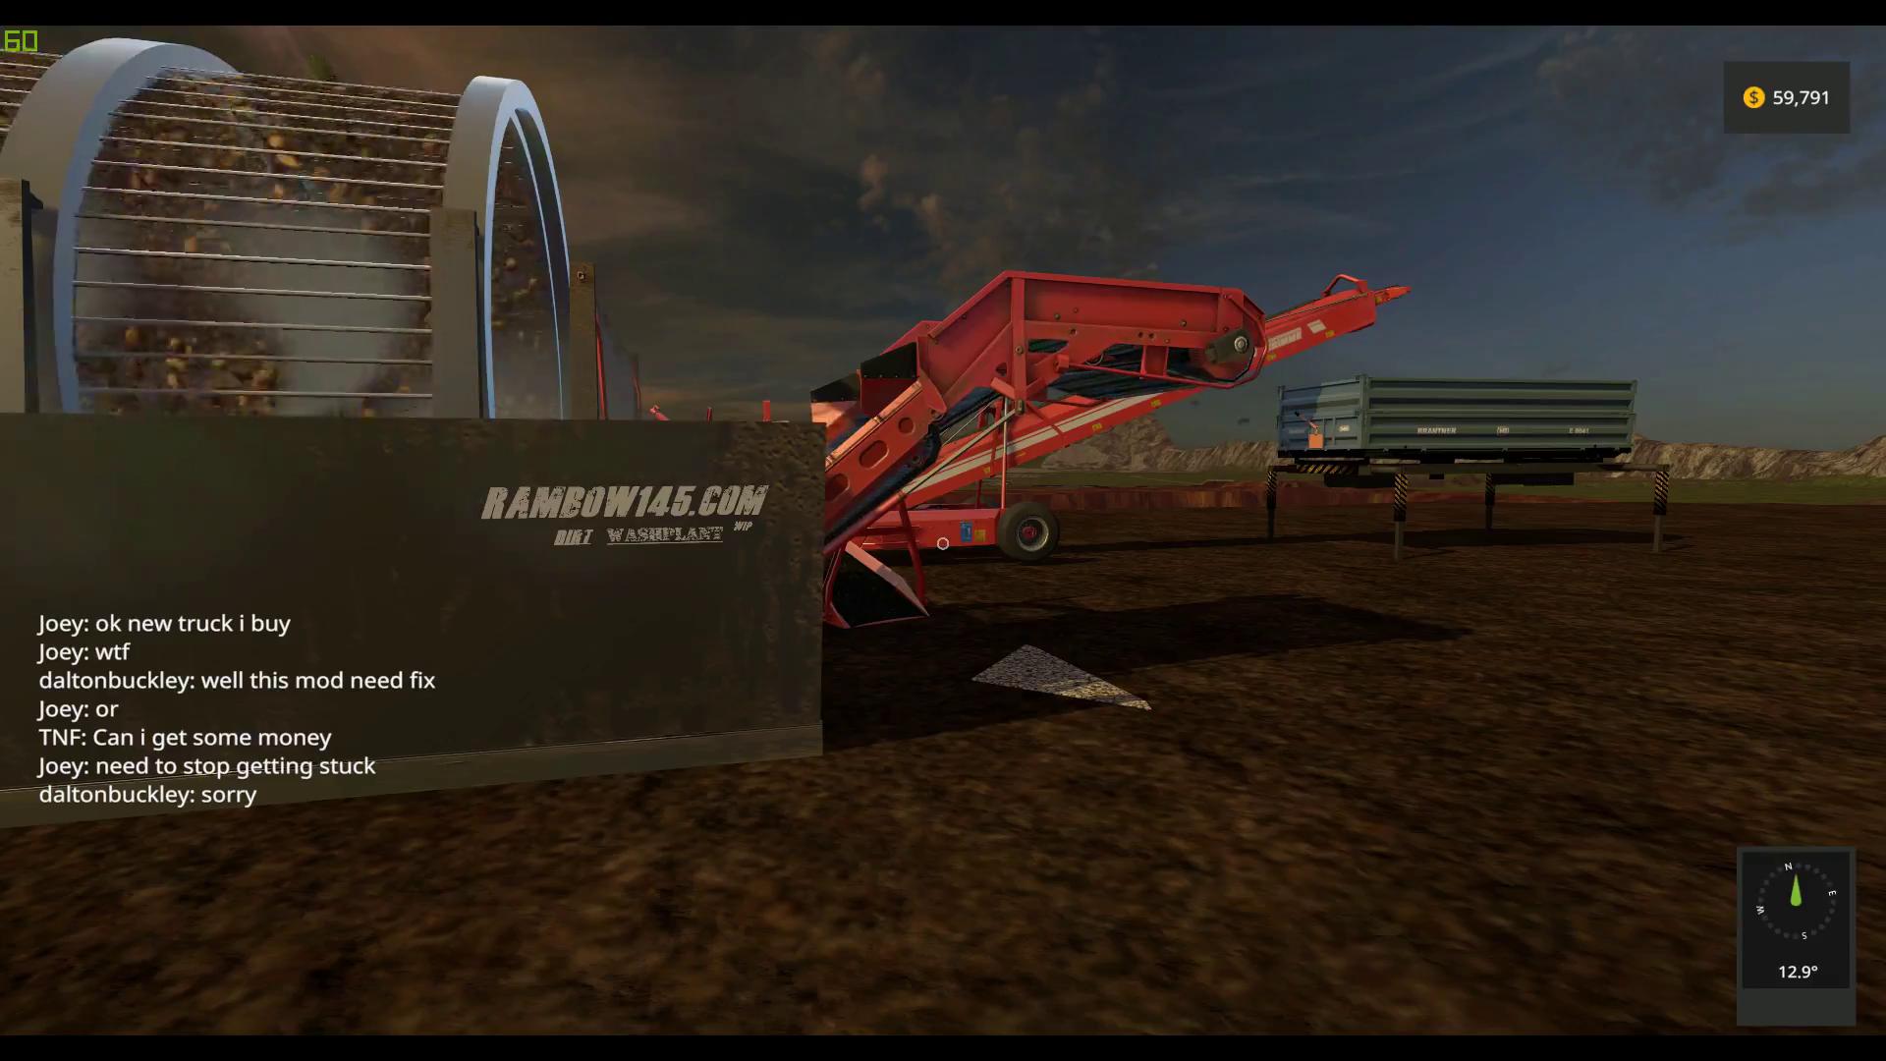
key("w")
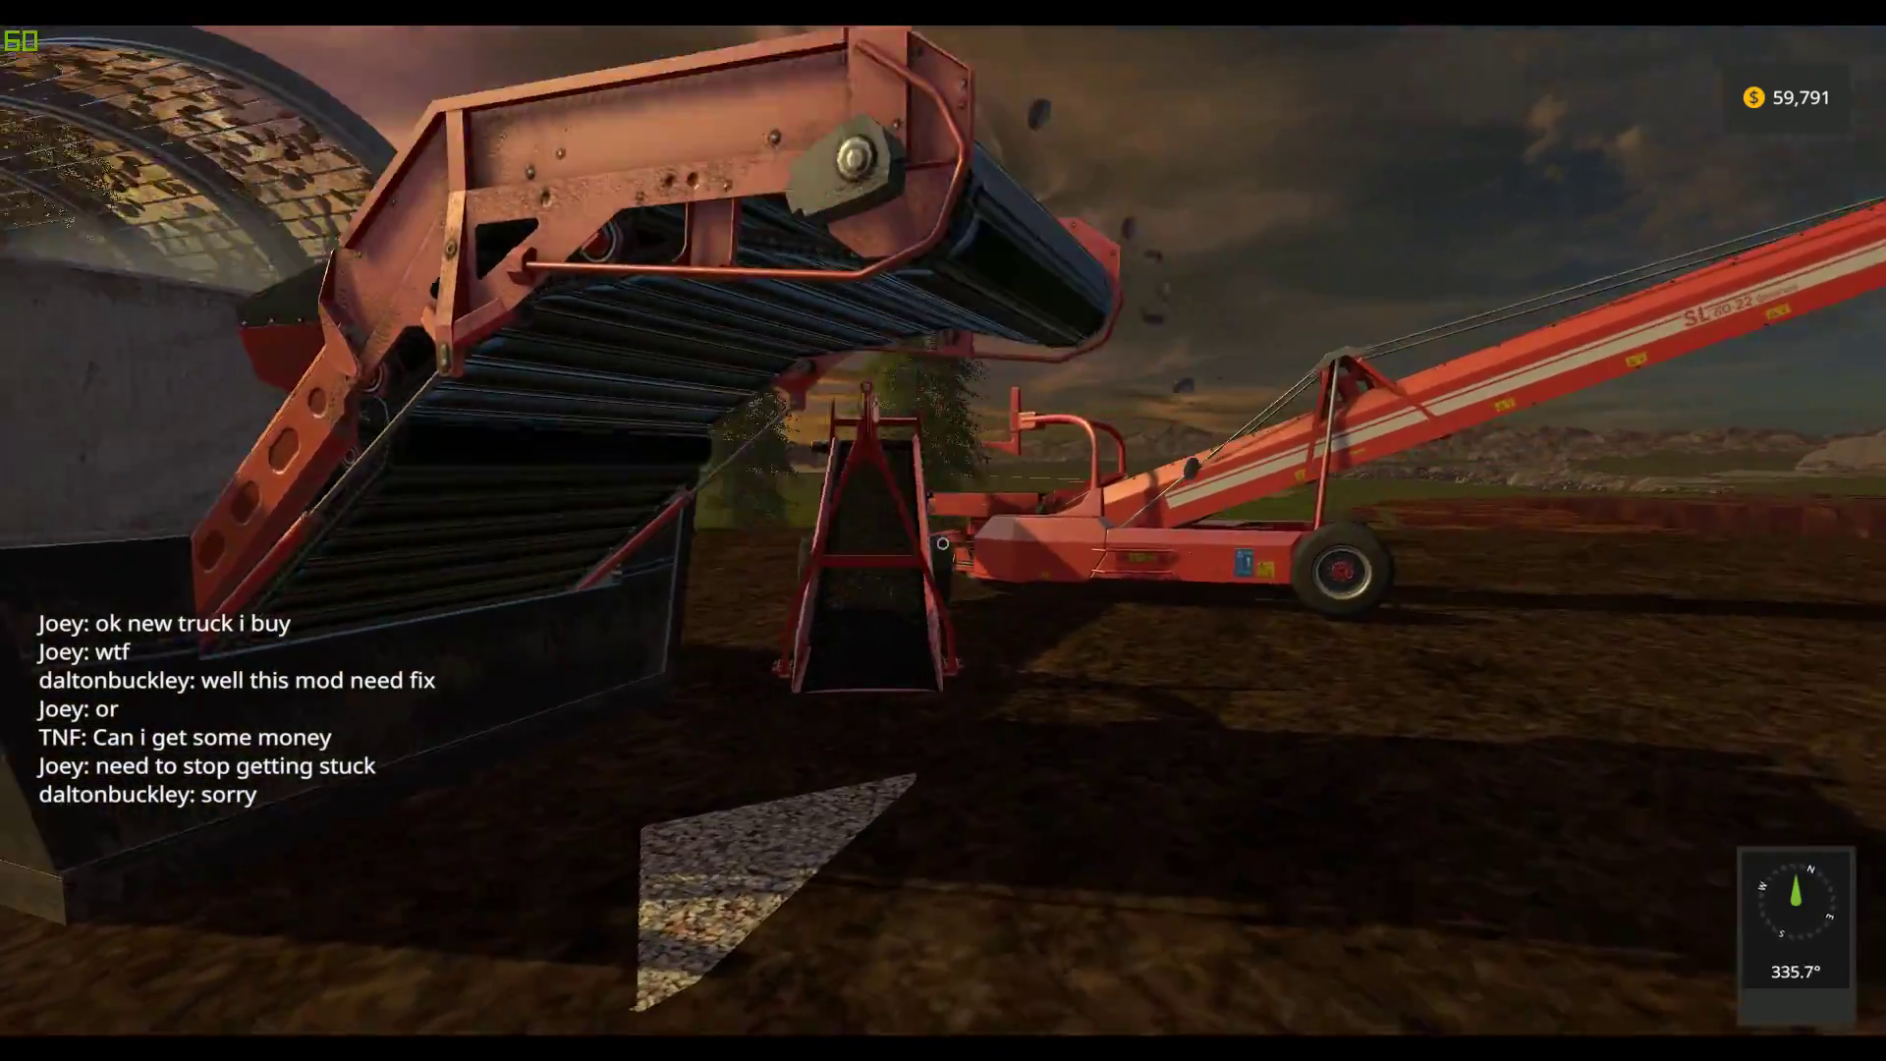
View the gravel pile and truck, cross the dirt mound to the Wacker-8 loader and coal pile
key("w")
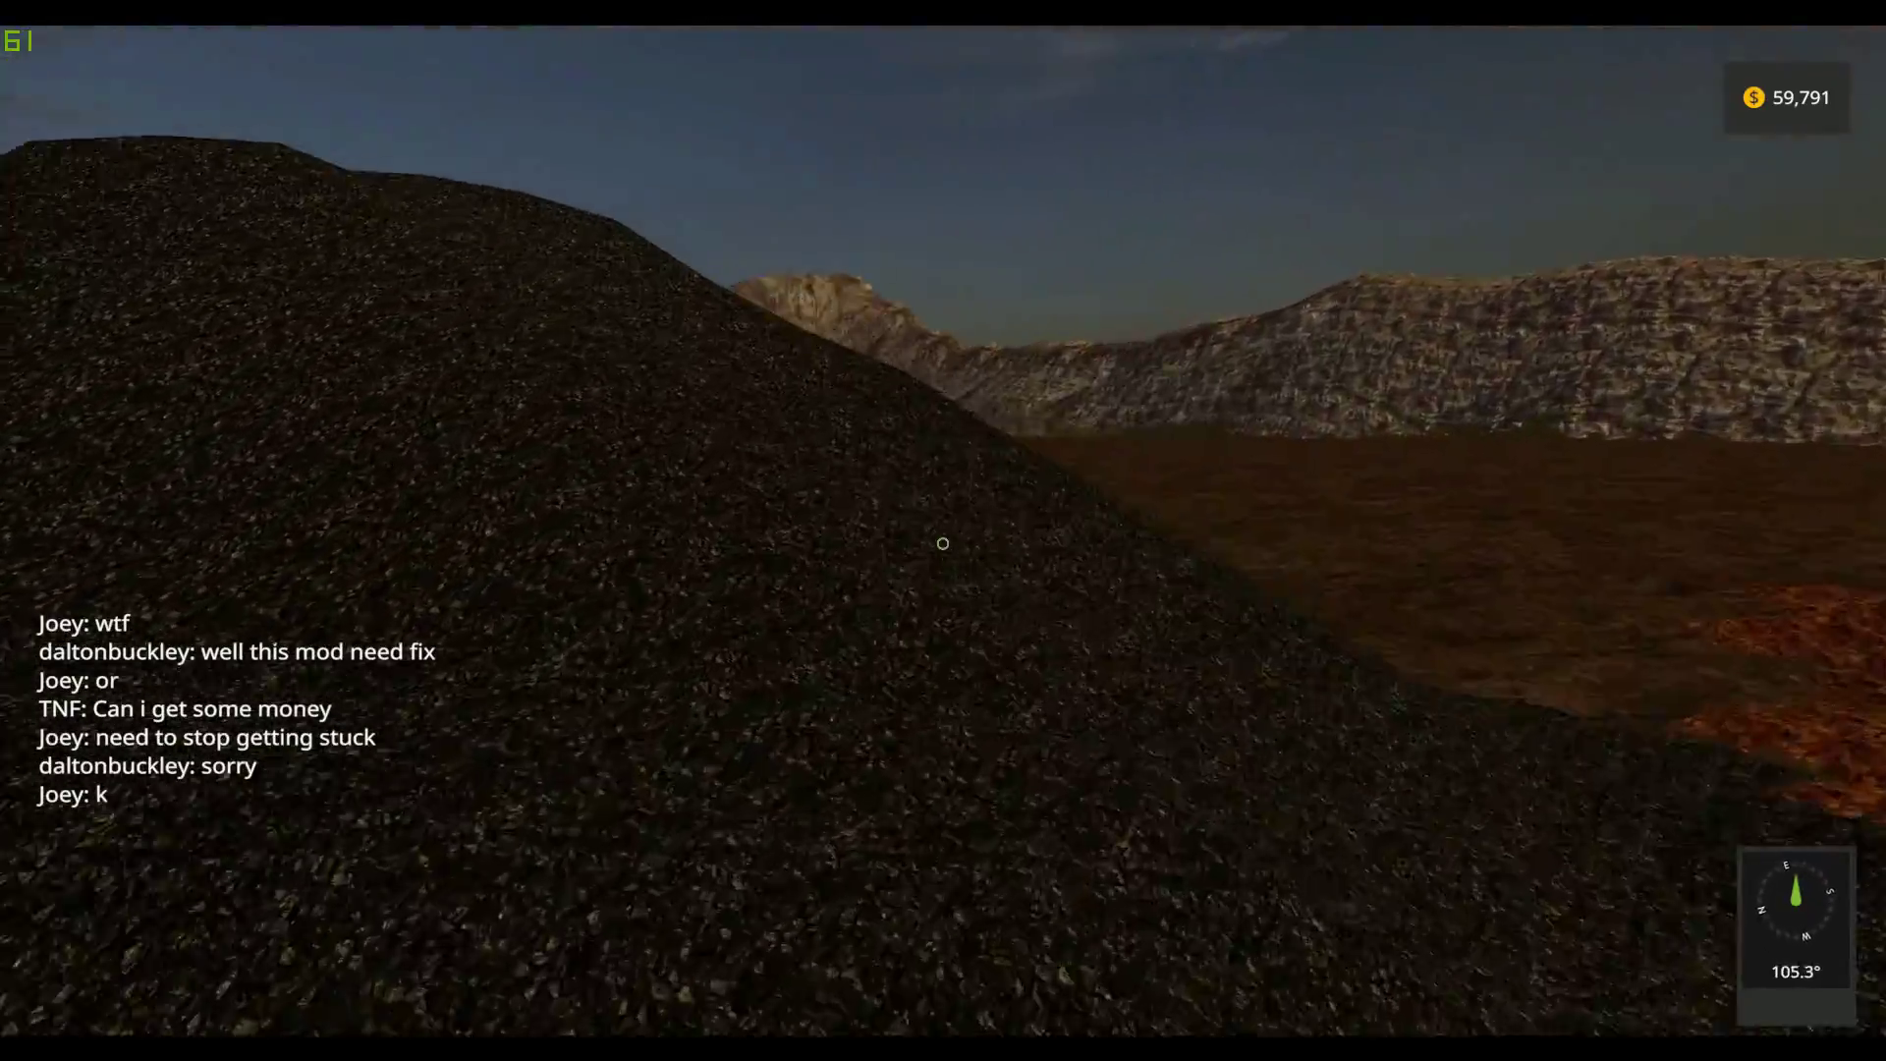
key("w")
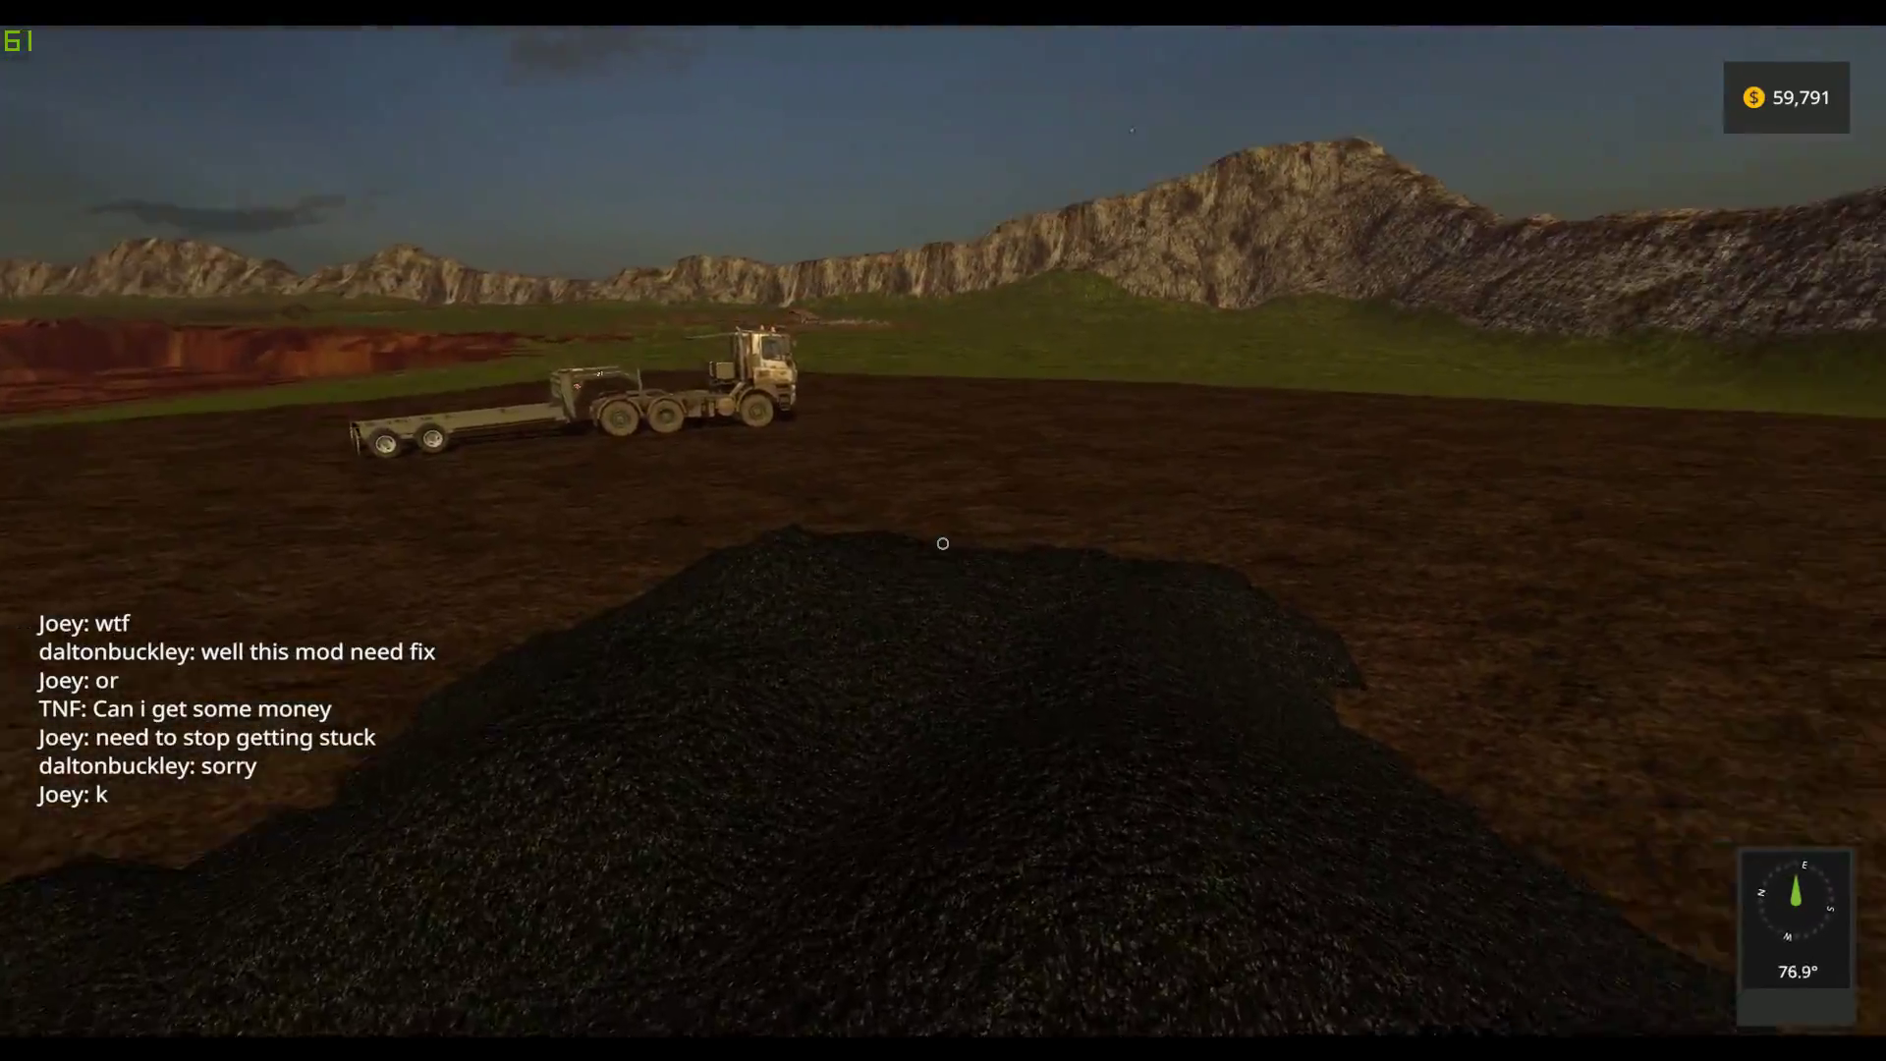
key("w")
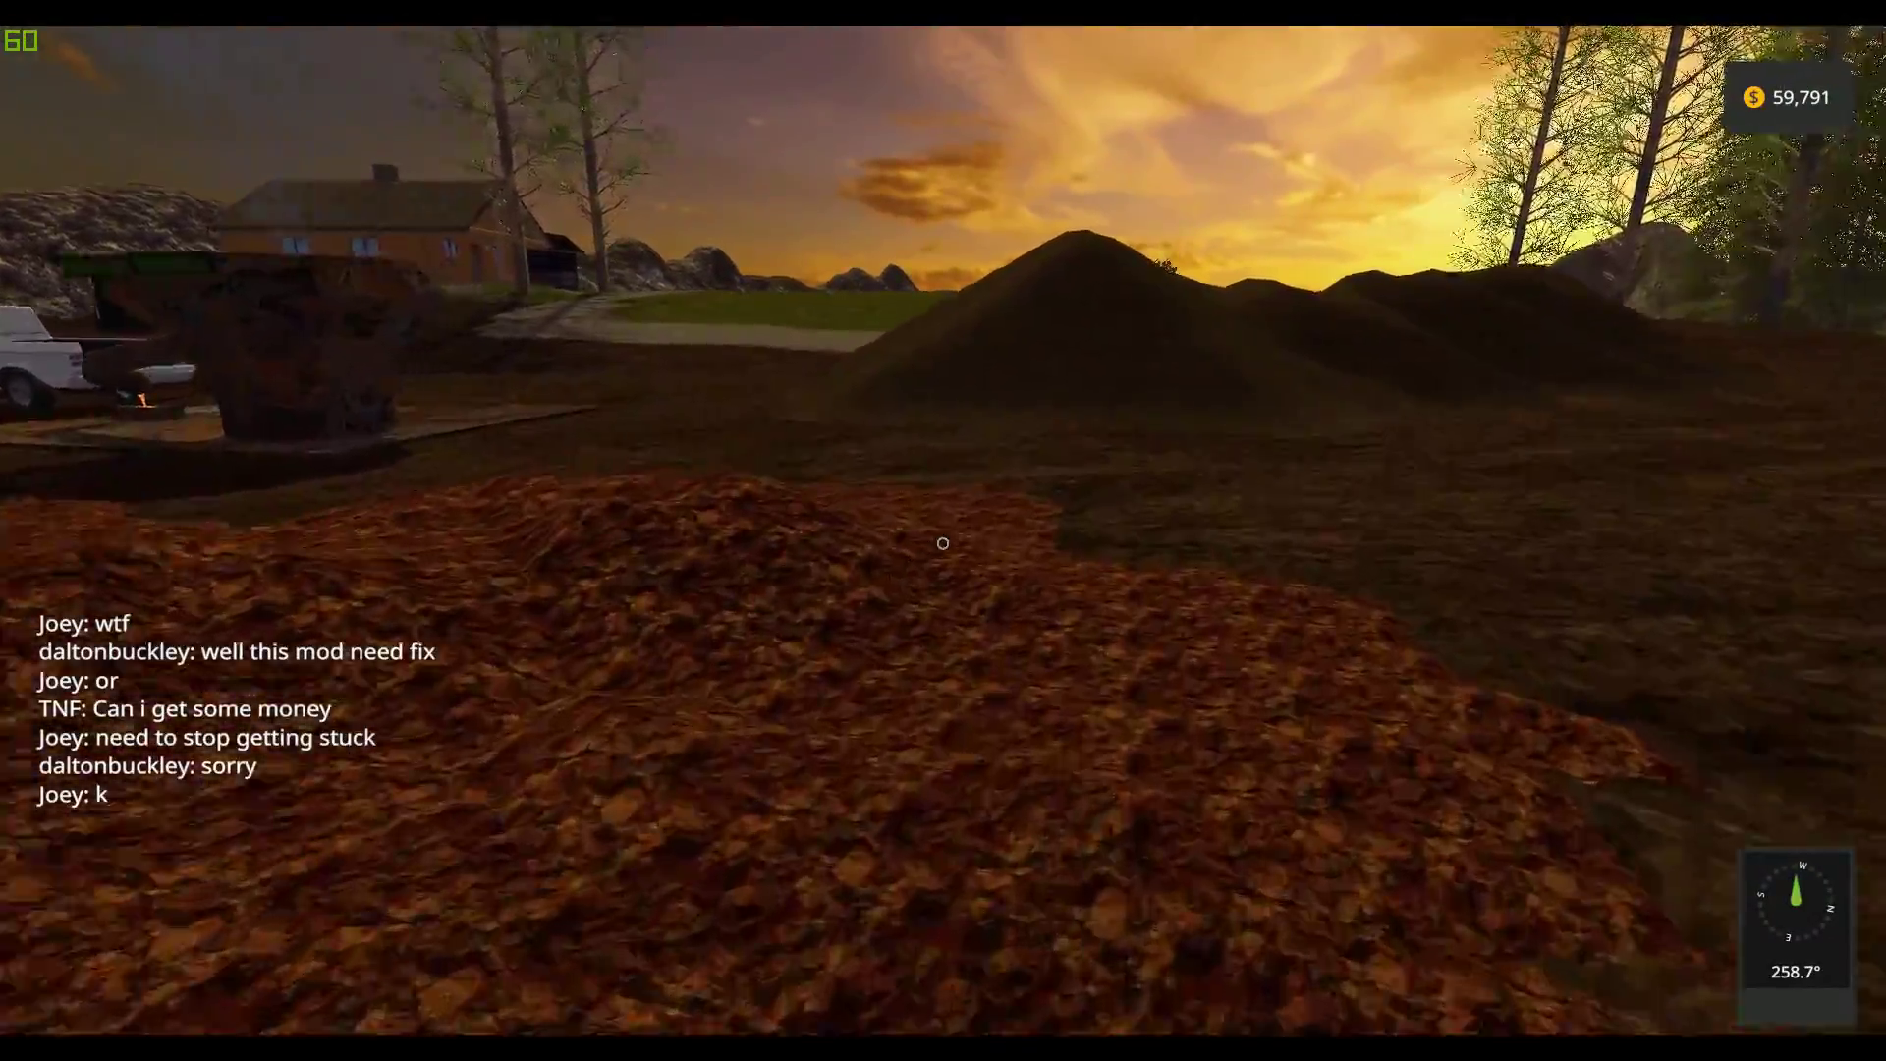
key("w")
key("w")
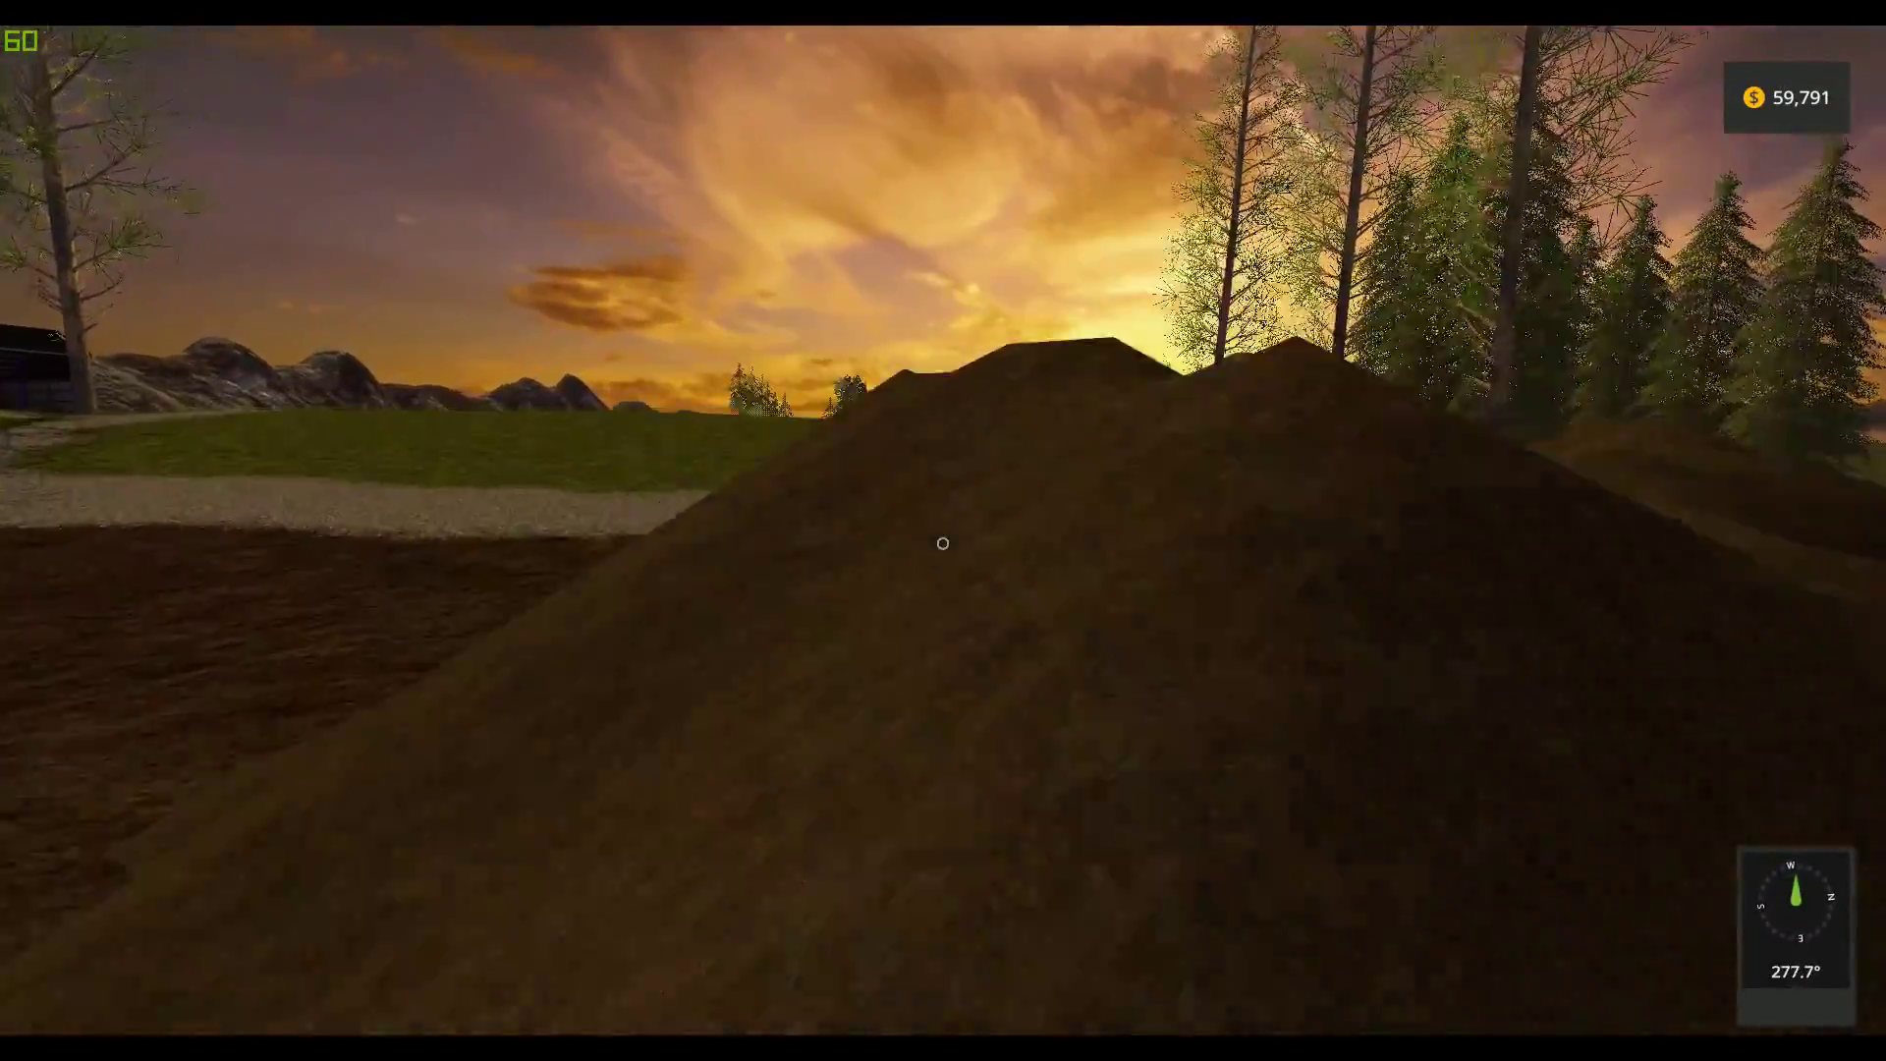
key("w")
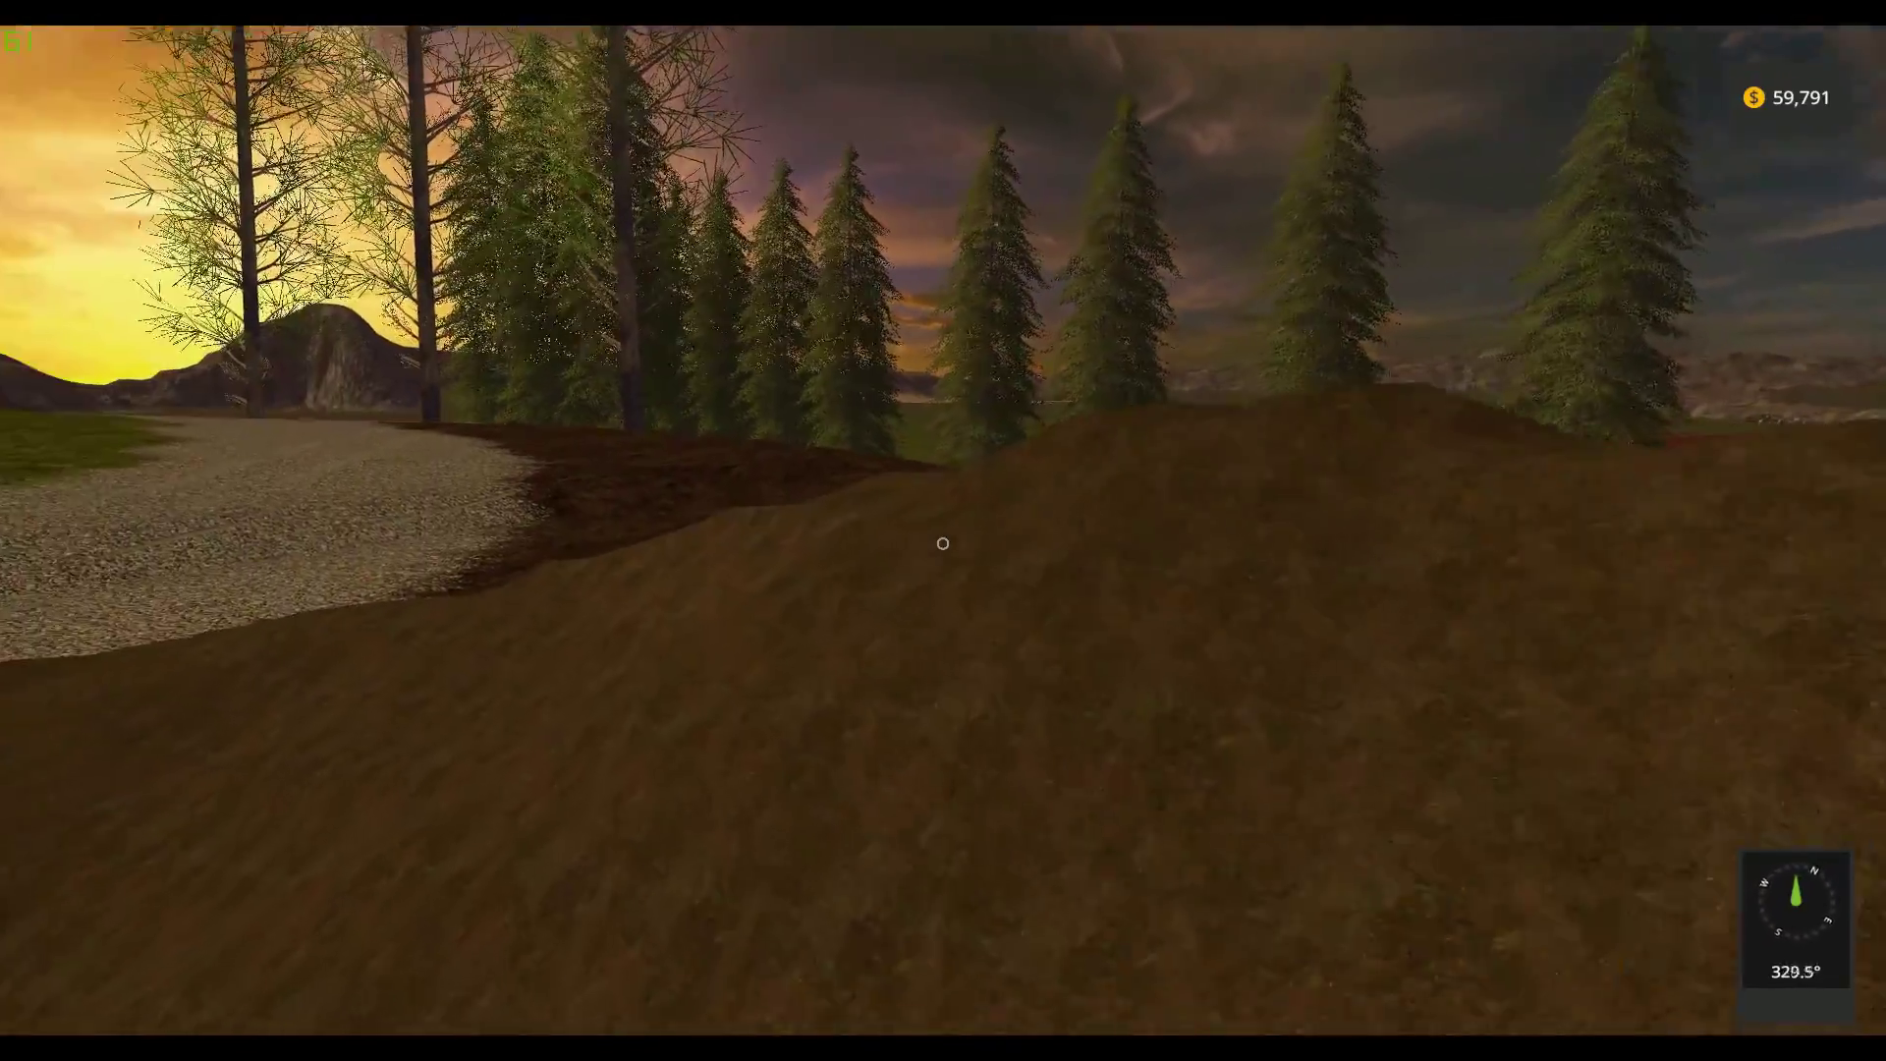
key("w")
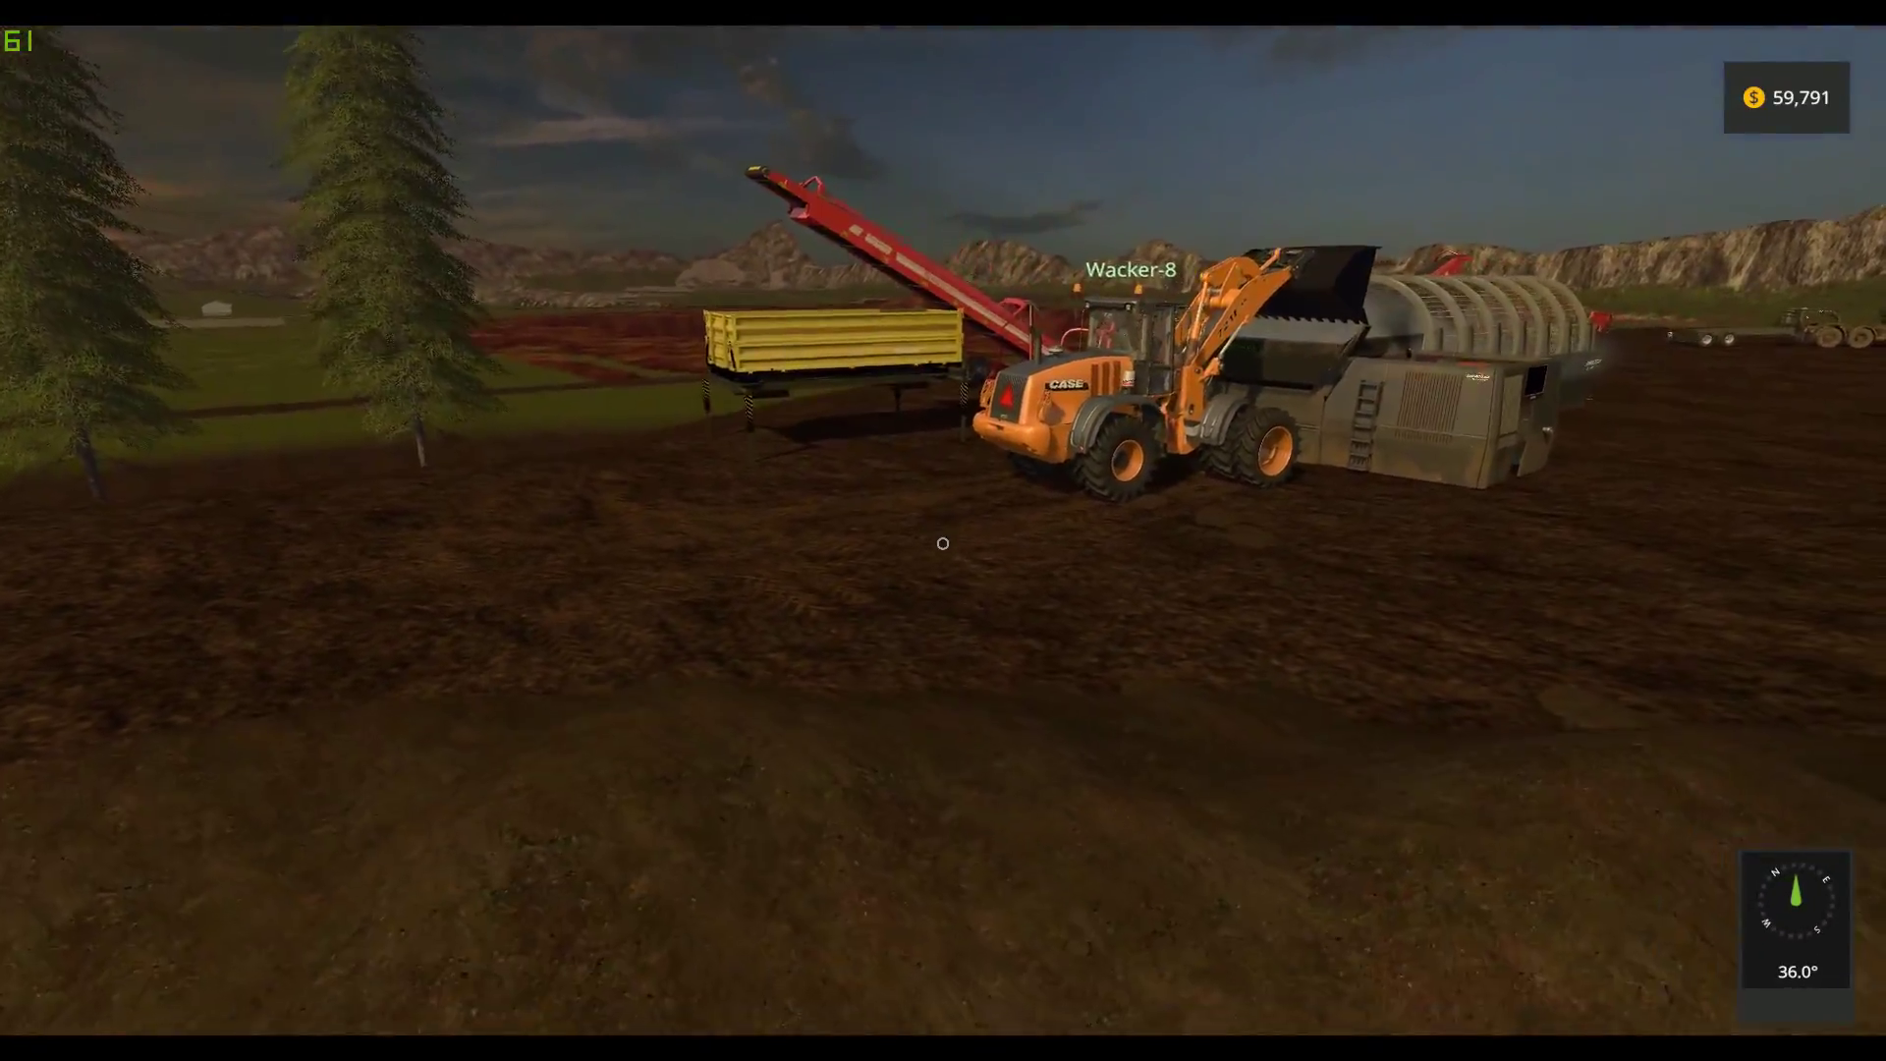
key("w")
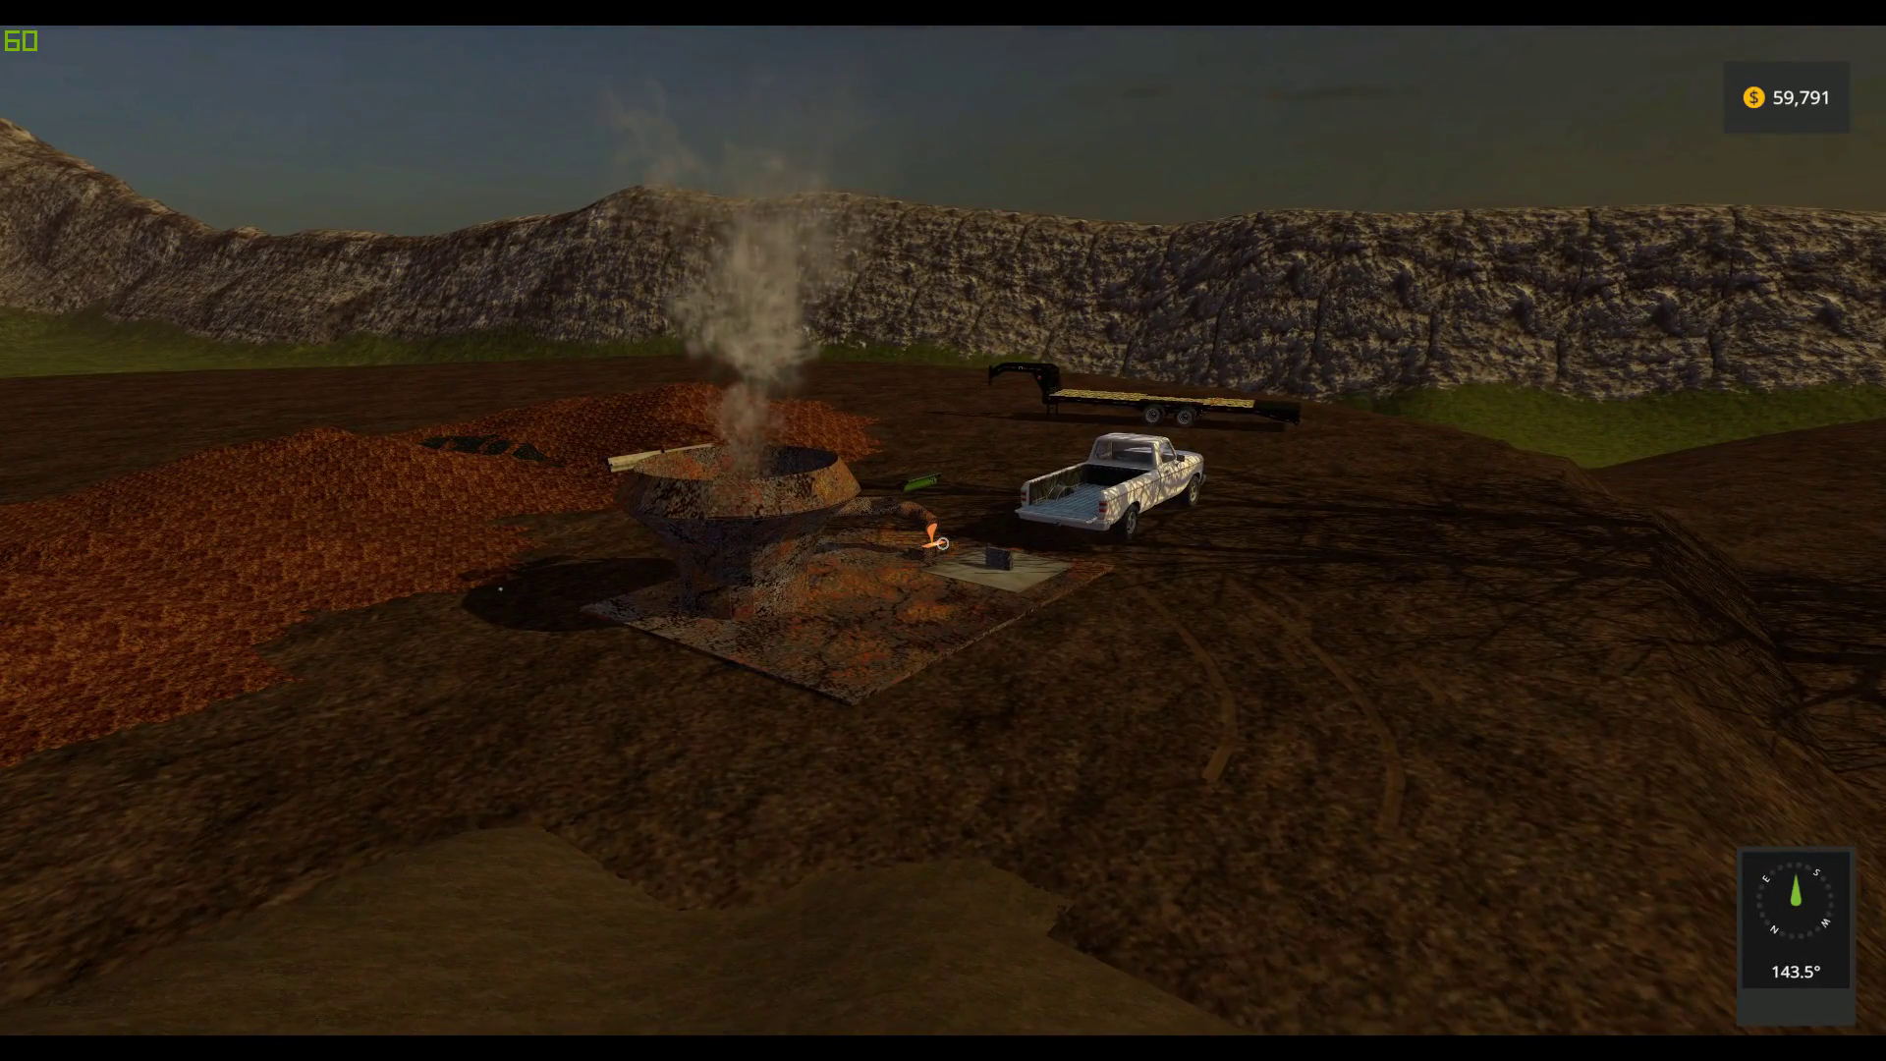
key("w")
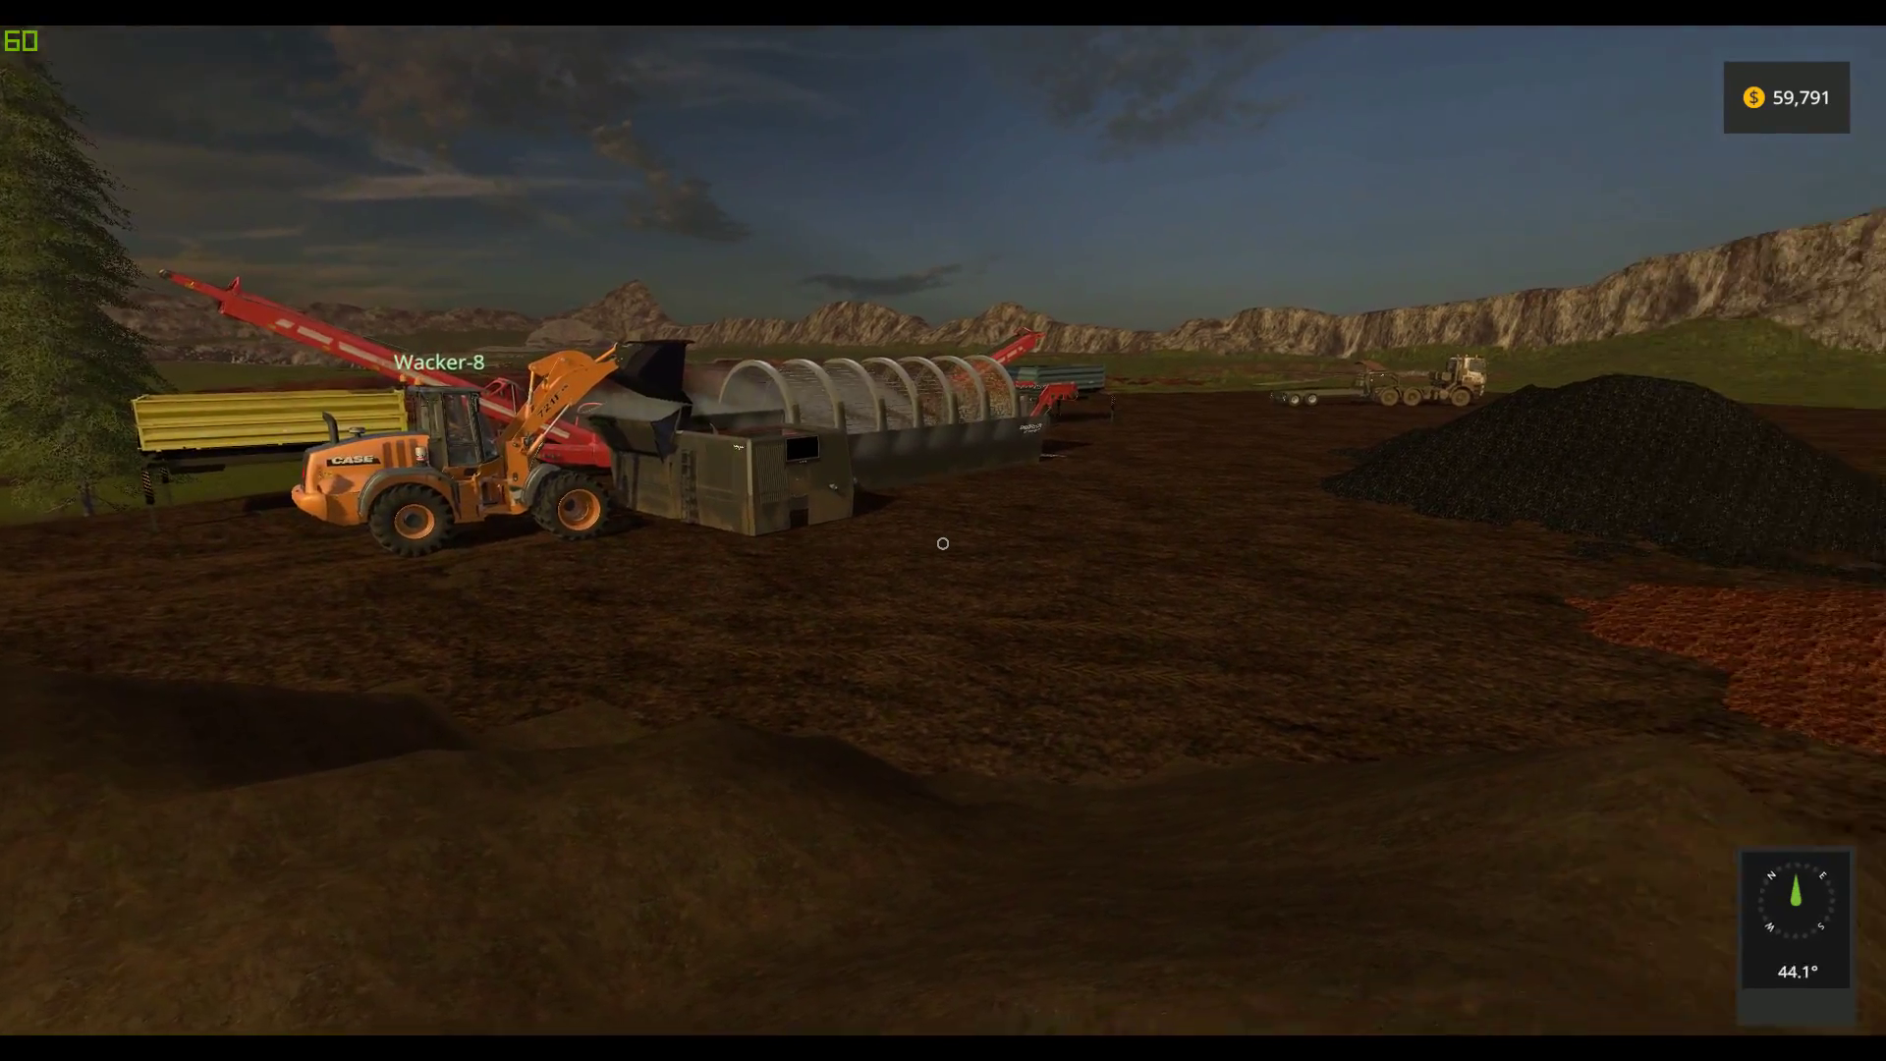
Ride in the Mack B61 dump truck, switch to the Ural Next, then get out
key("Tab")
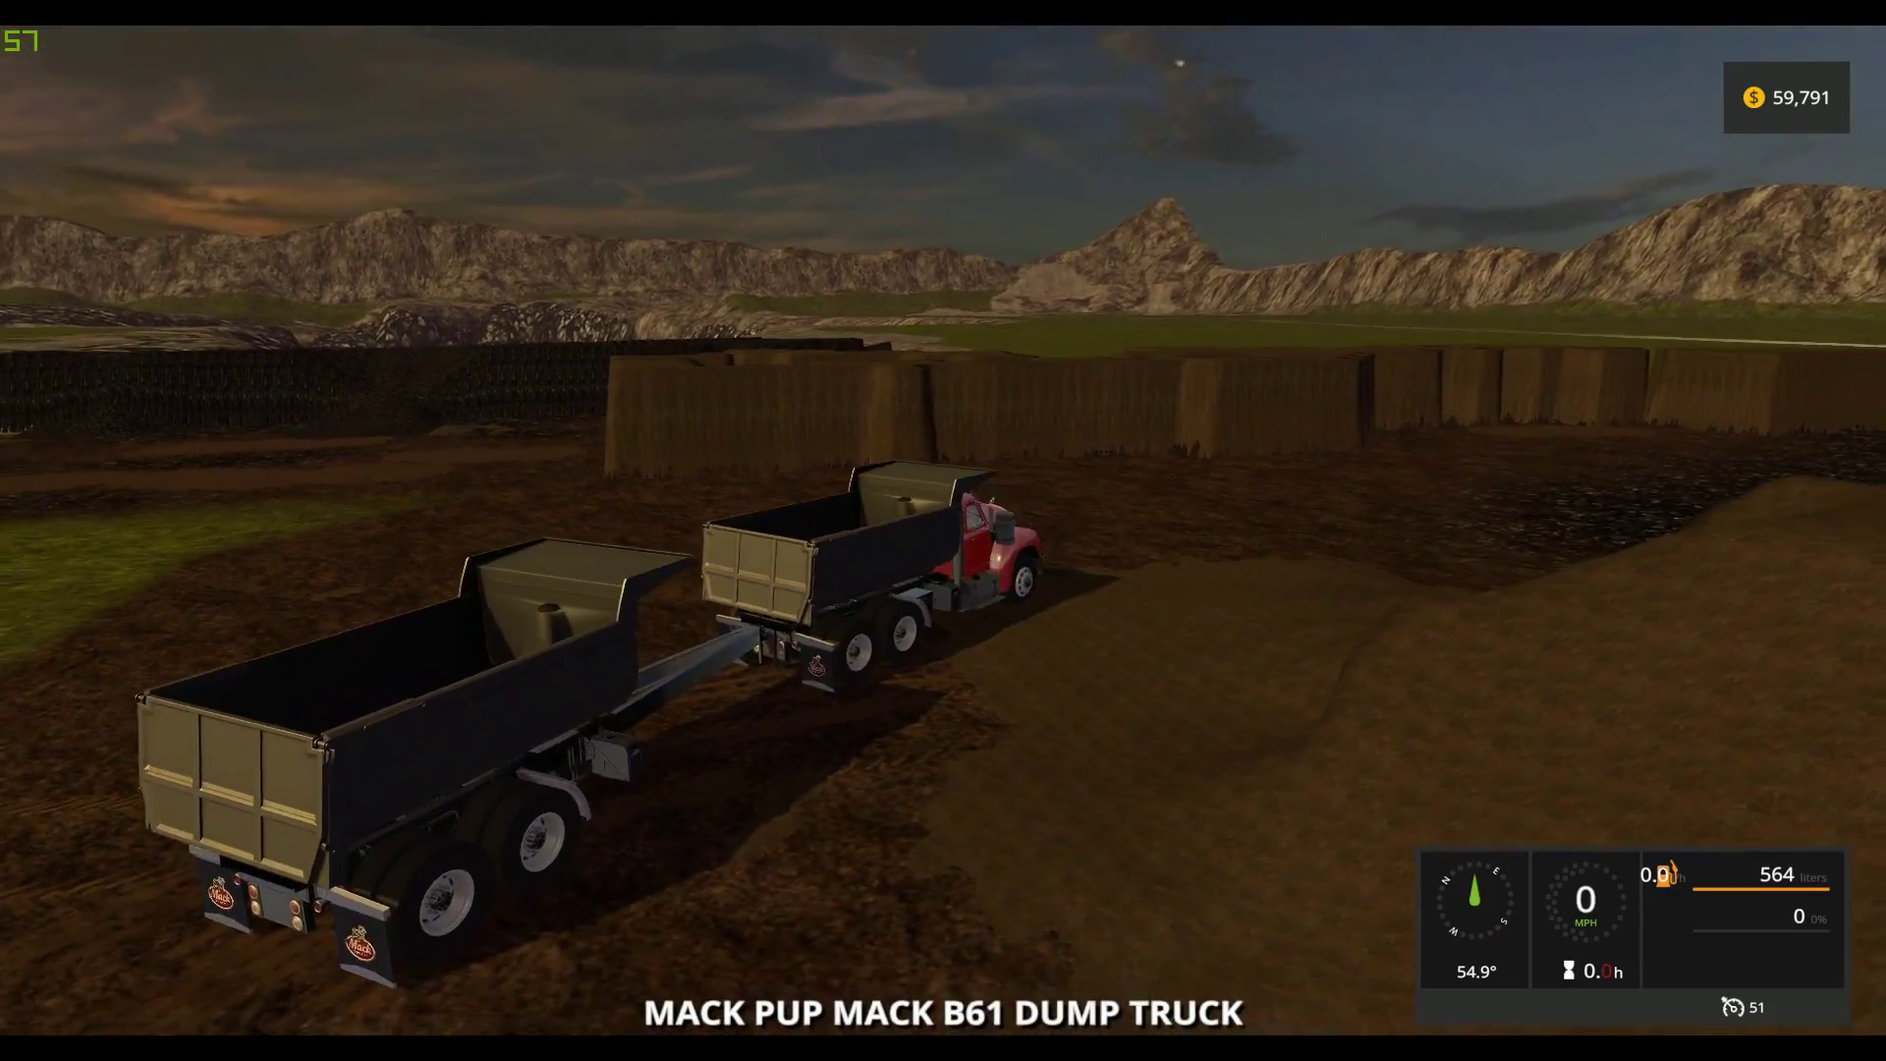
left_click_drag(944, 530, 590, 531)
key("Tab")
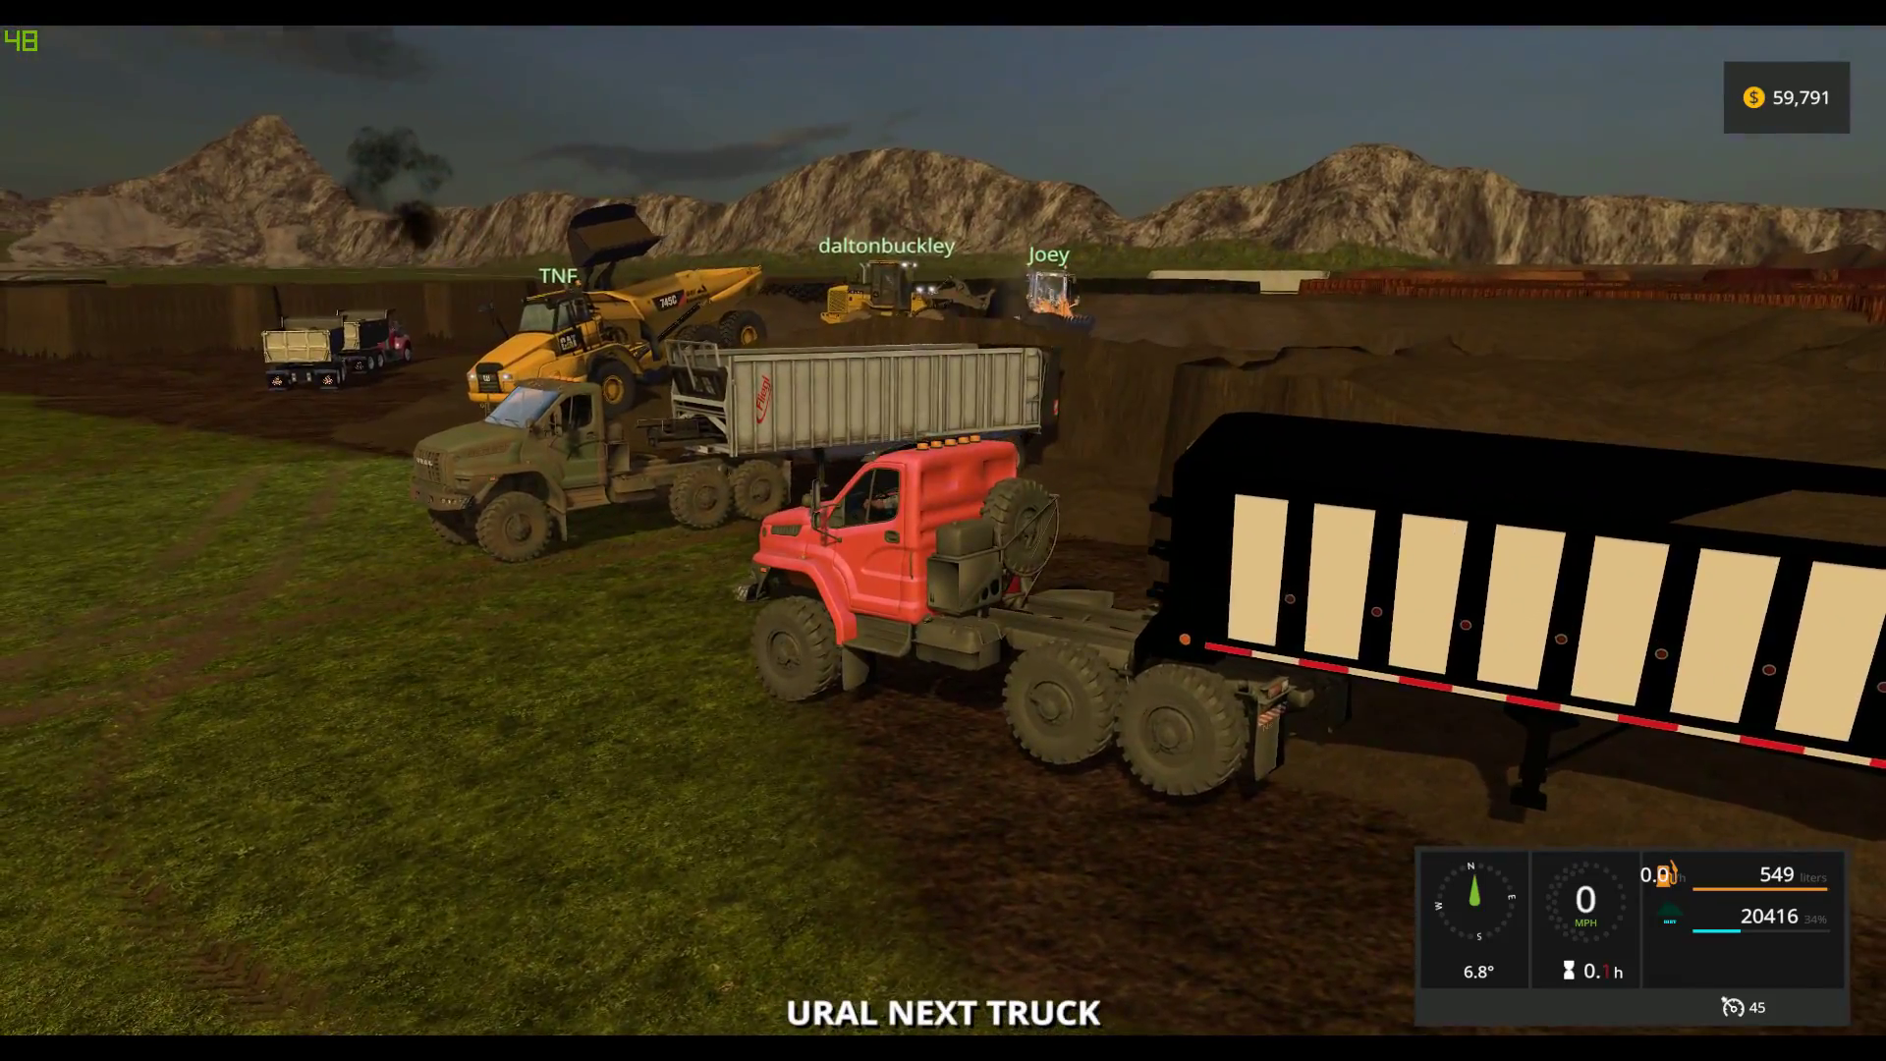
key("e")
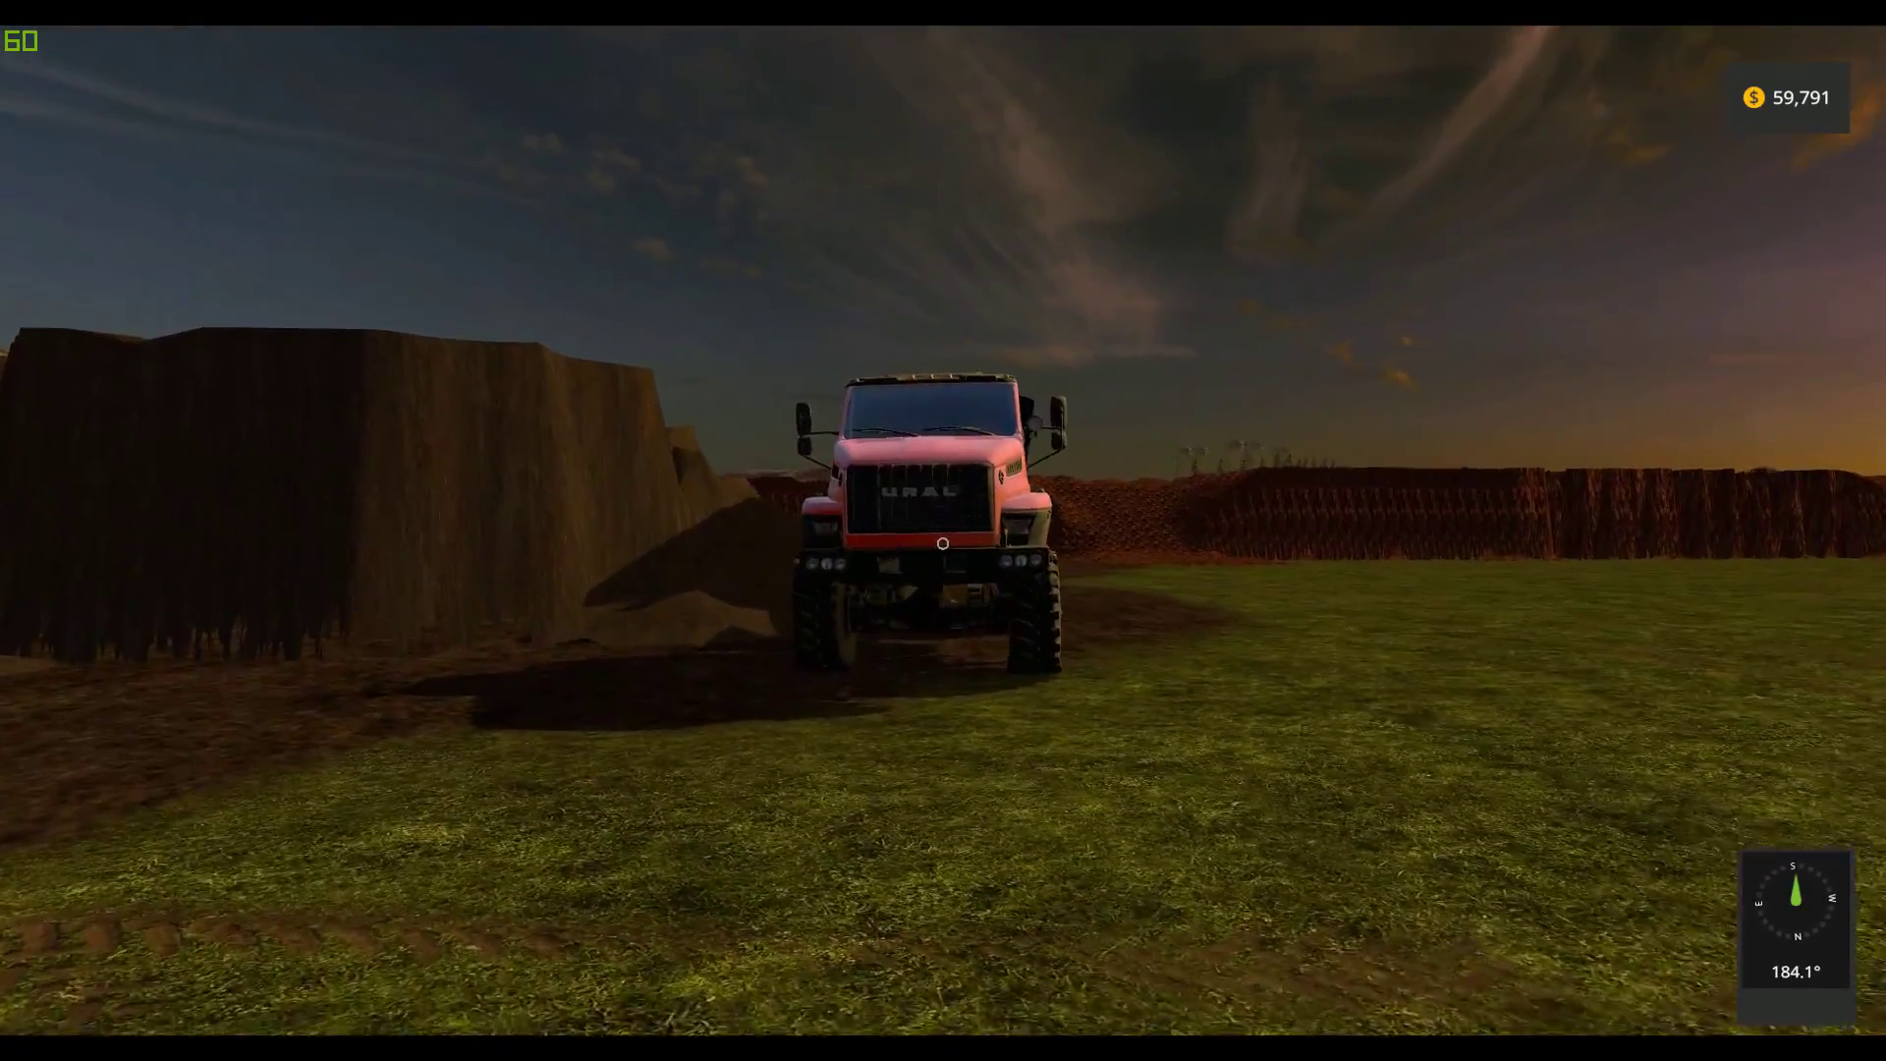
Walk around the green Ural truck toward the Deere loader, trailers and CAT 745C
key("w")
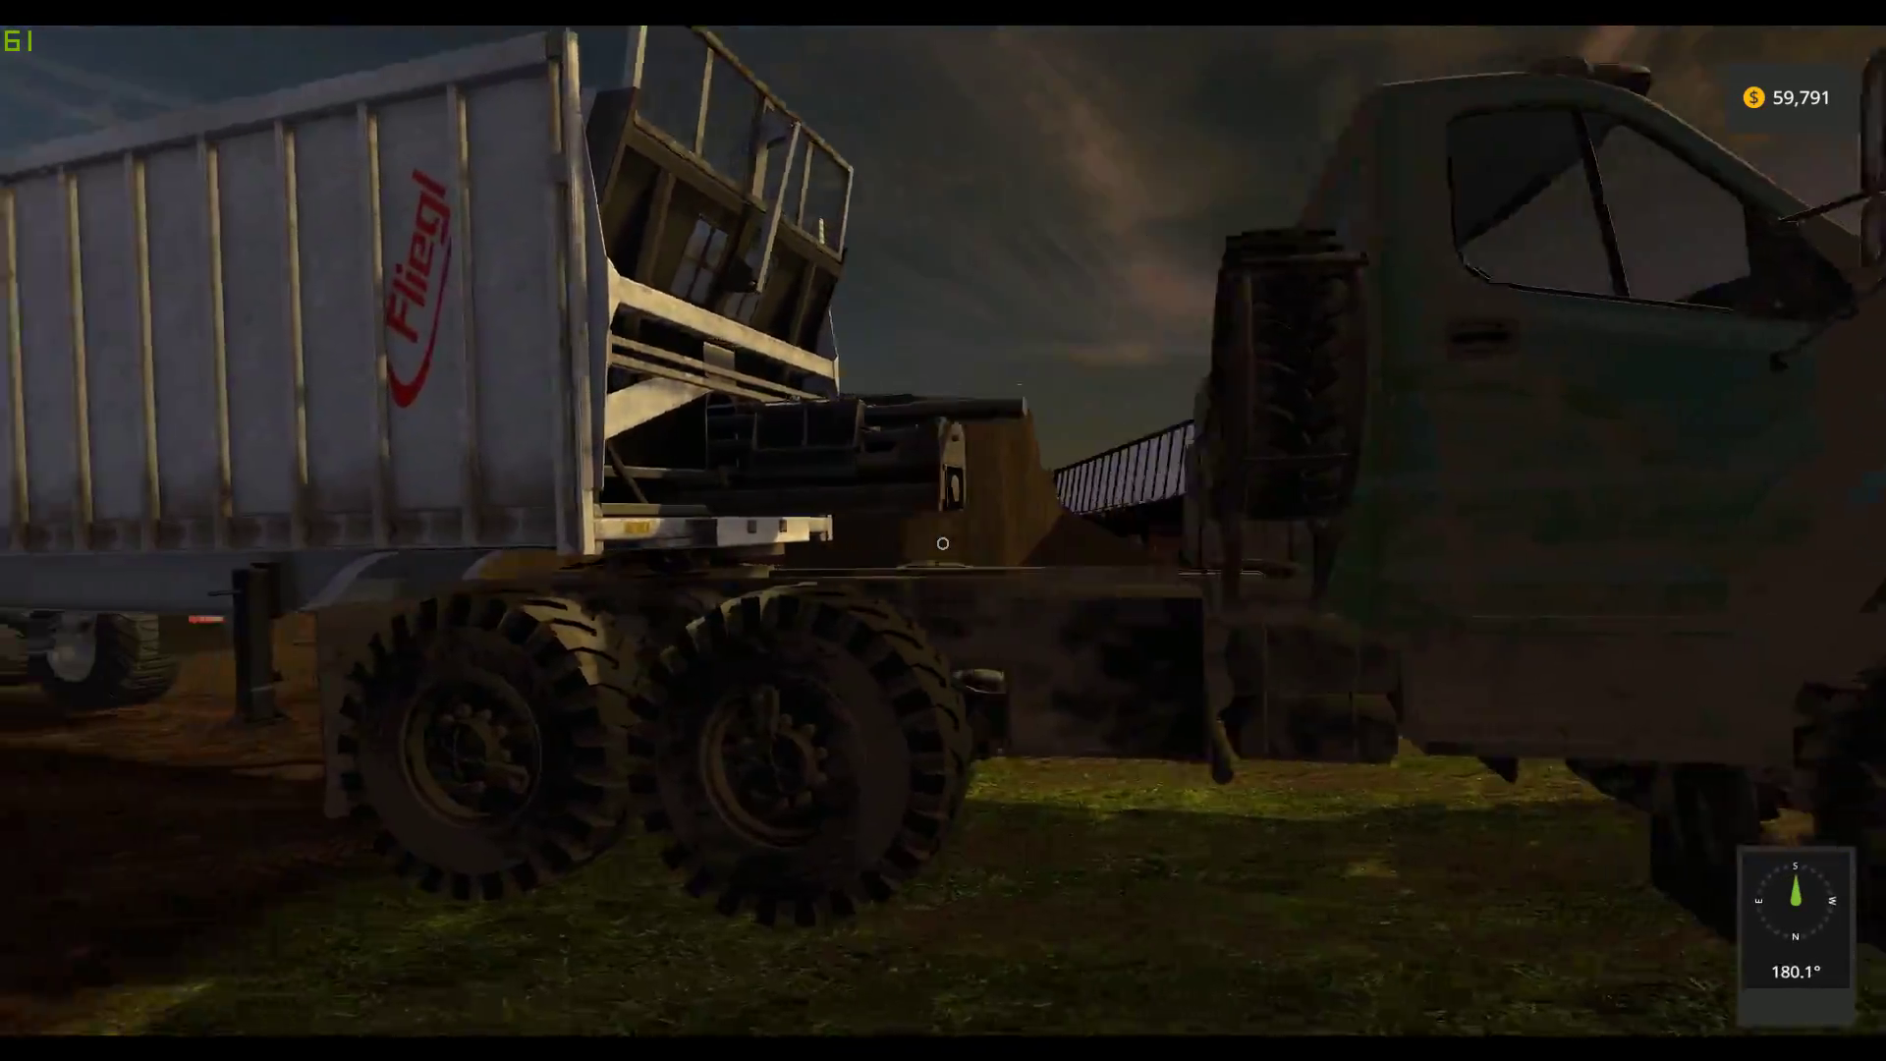
key("s")
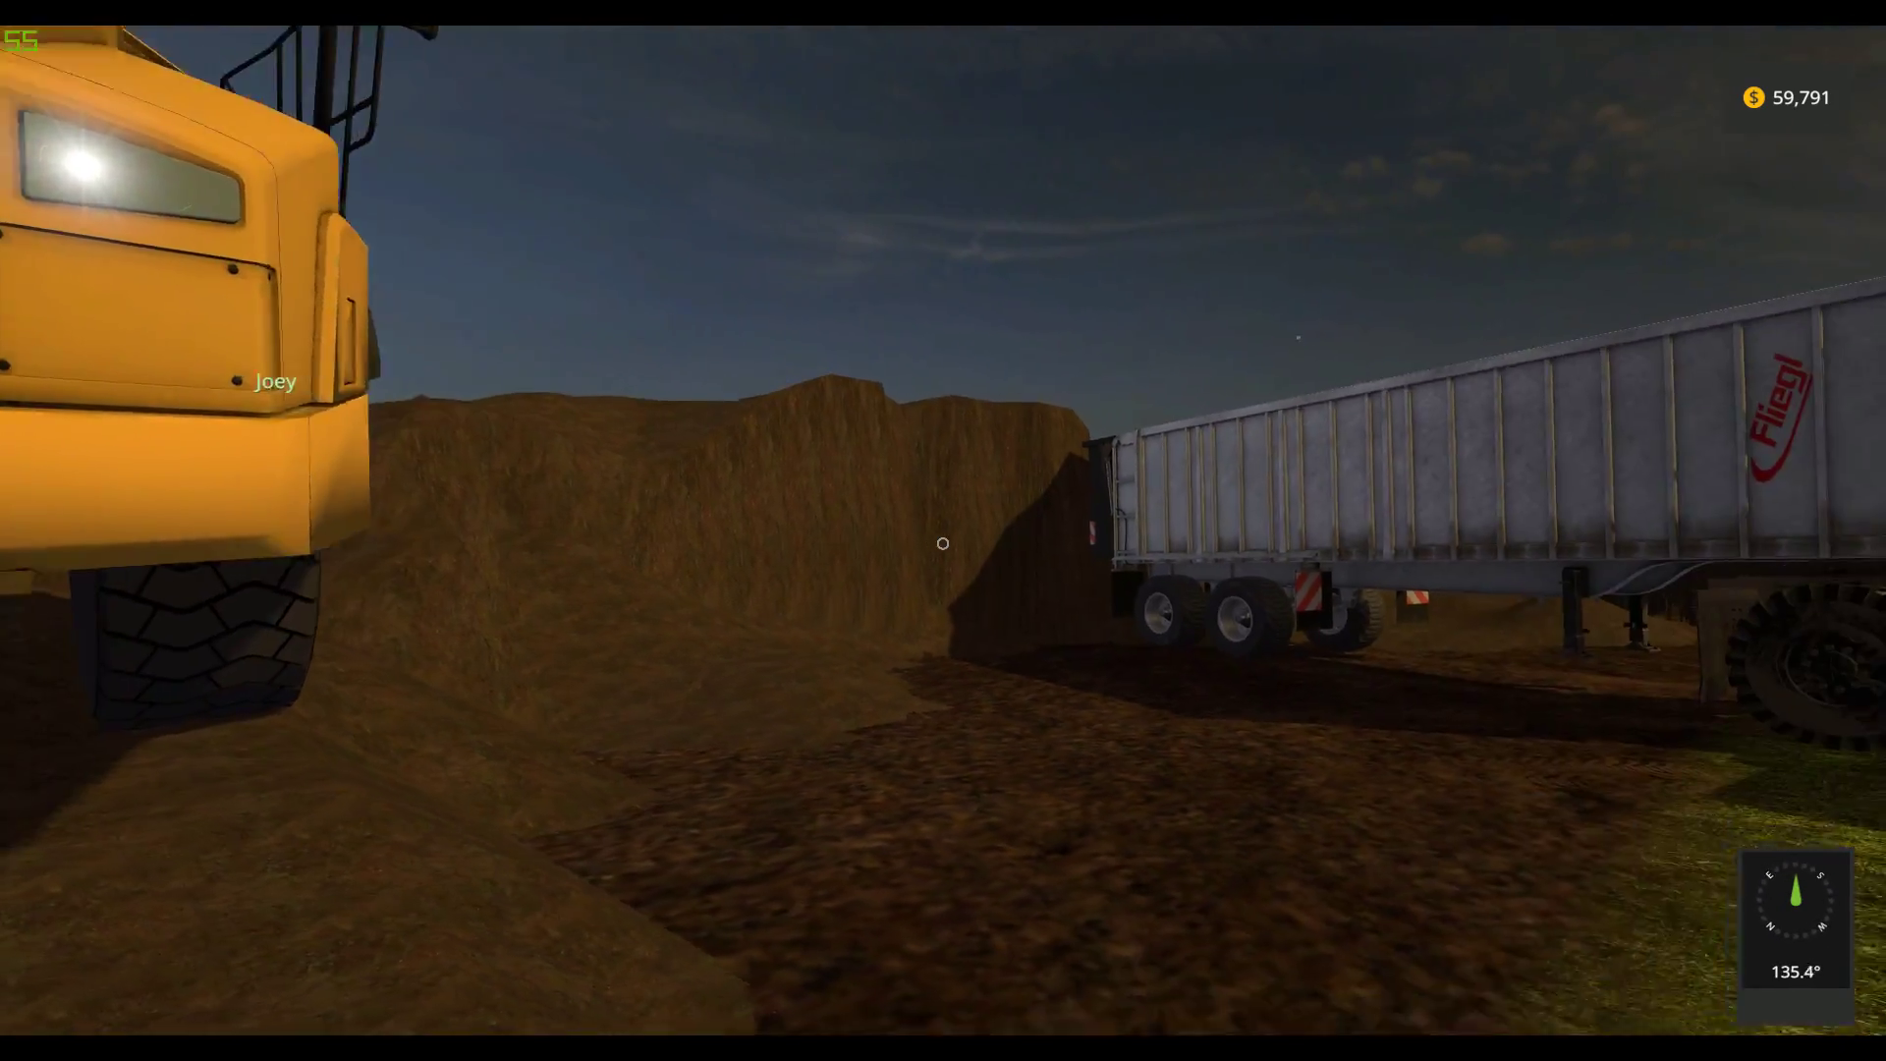
key("w")
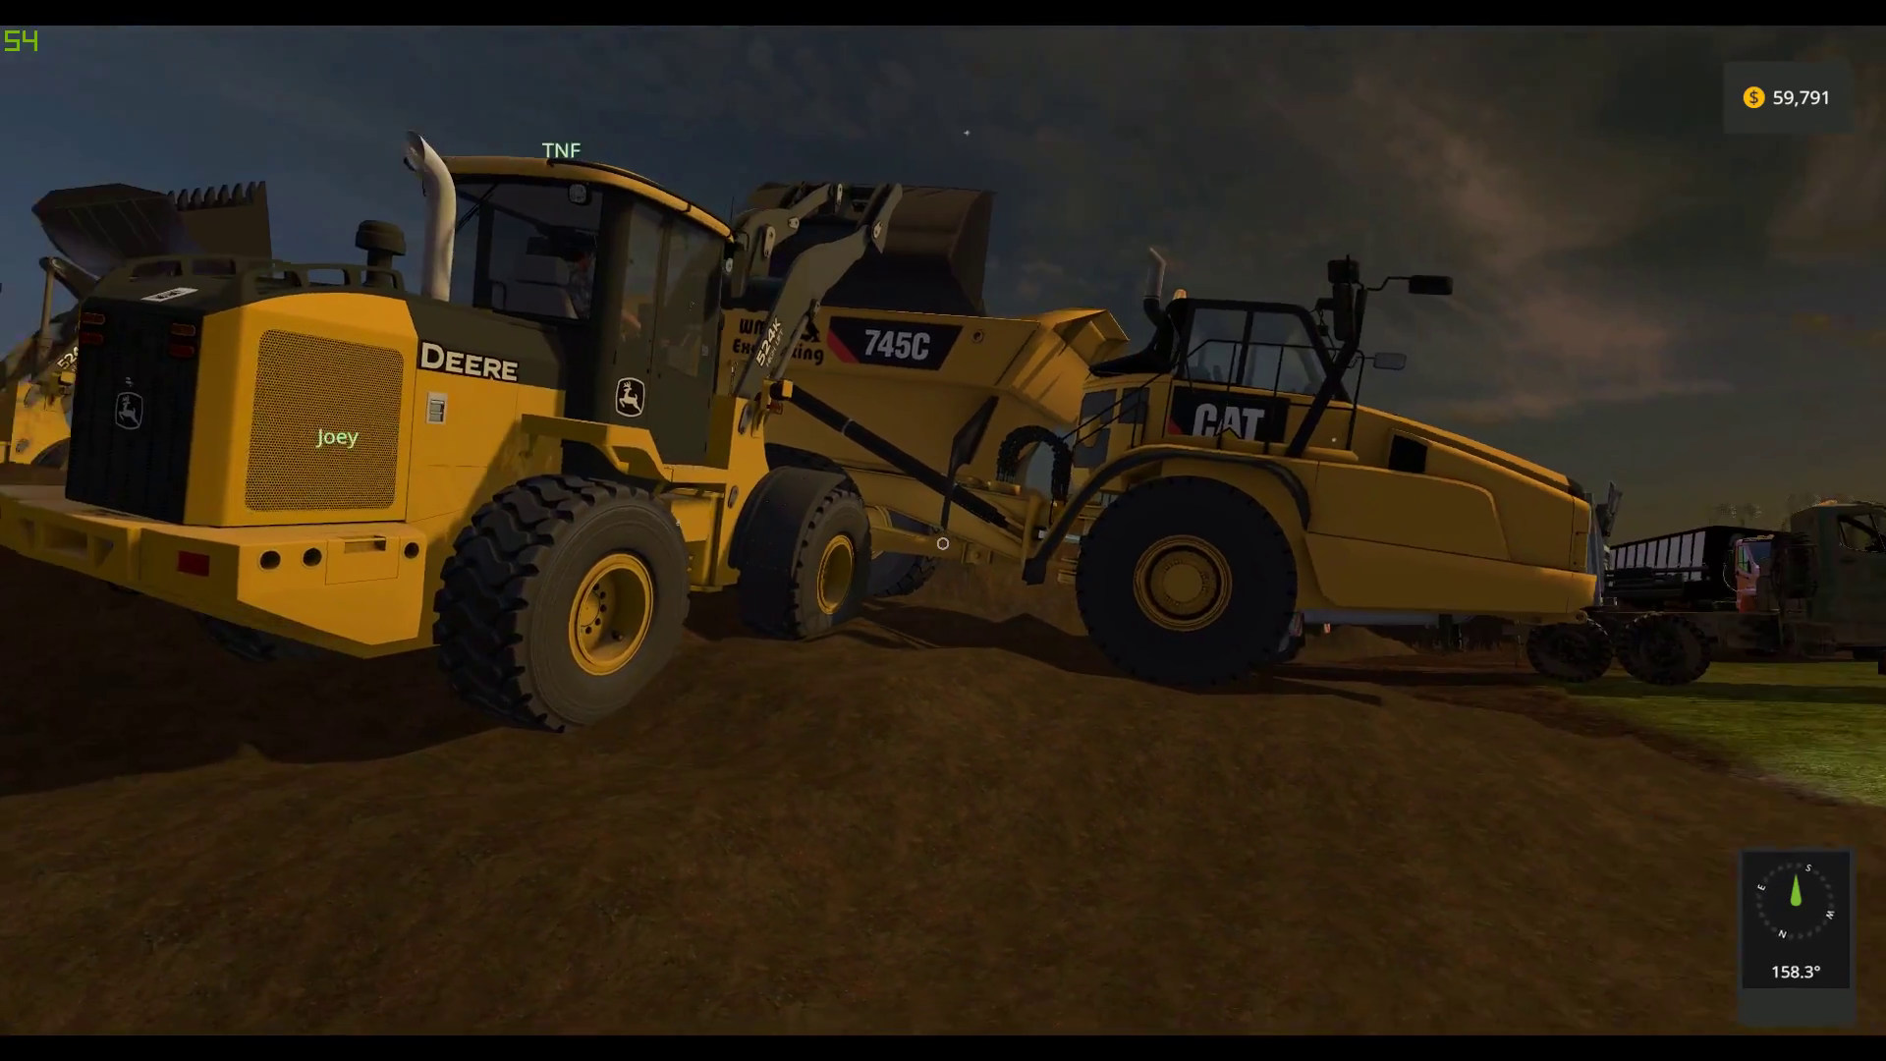
key("w")
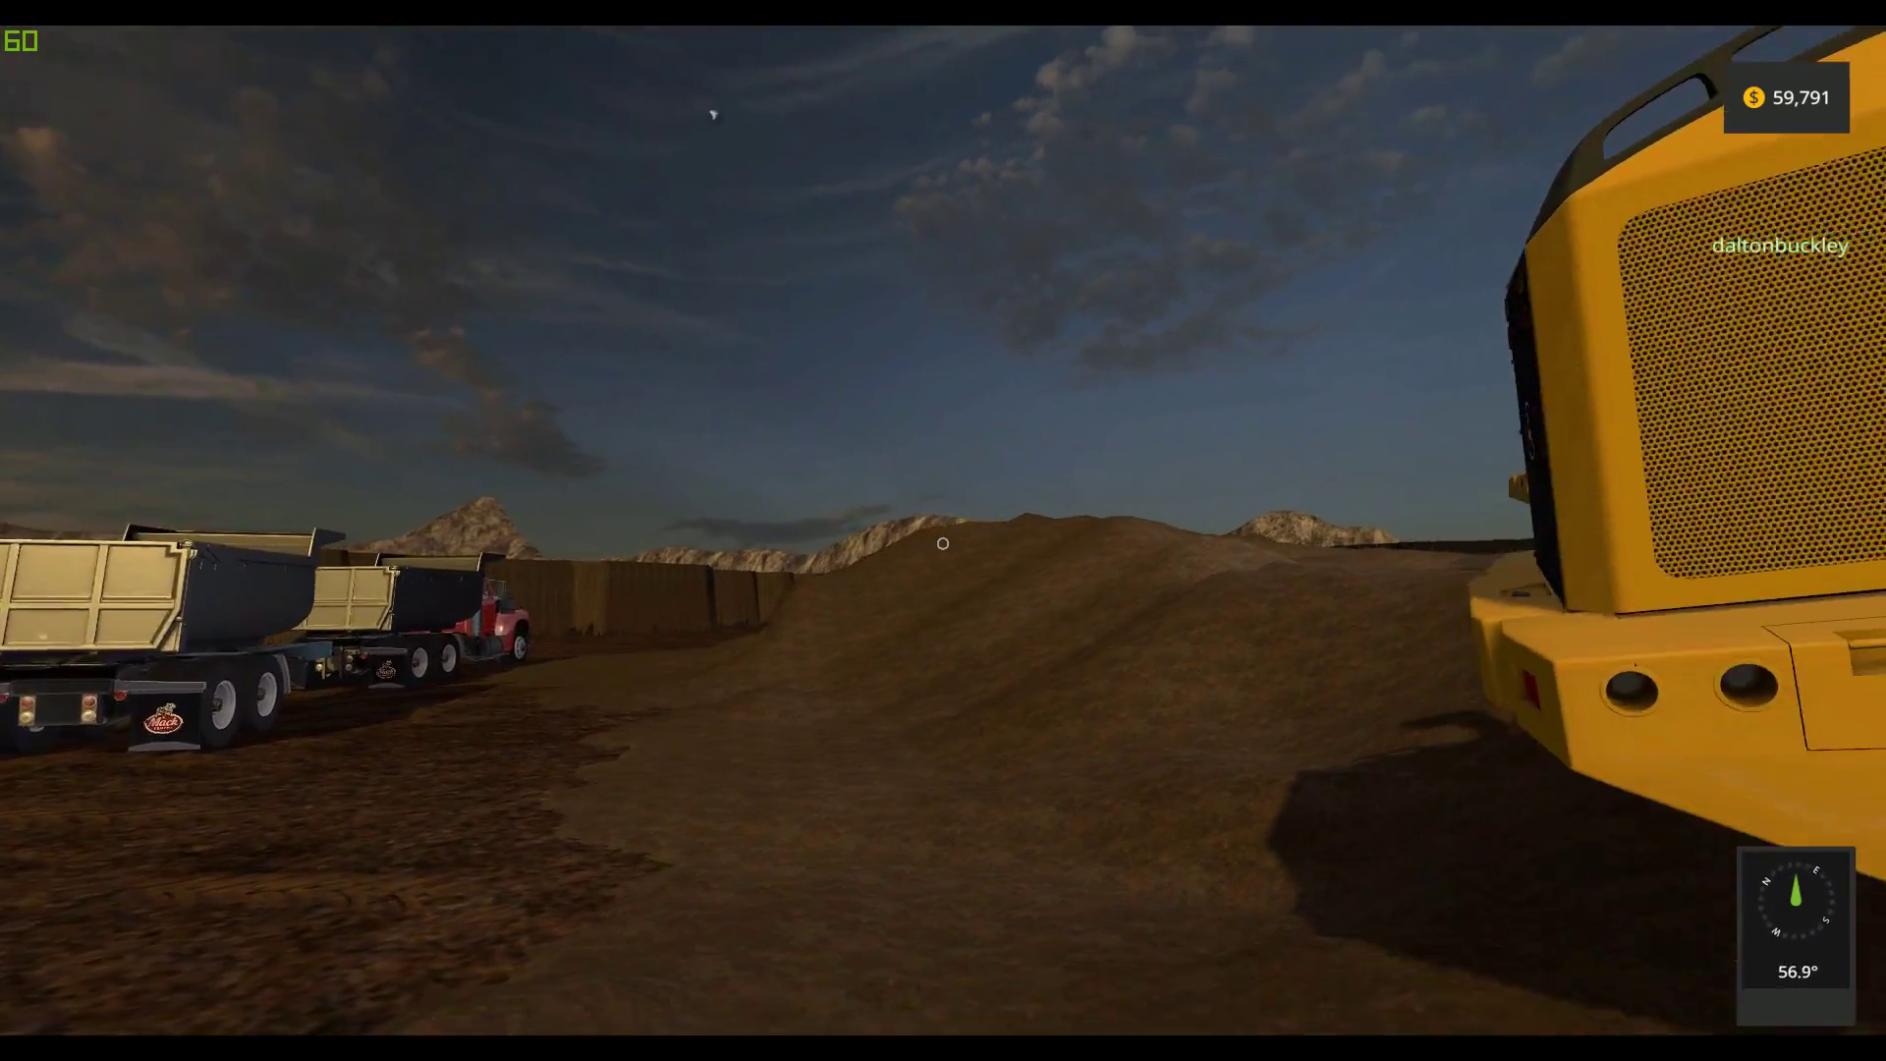
key("w")
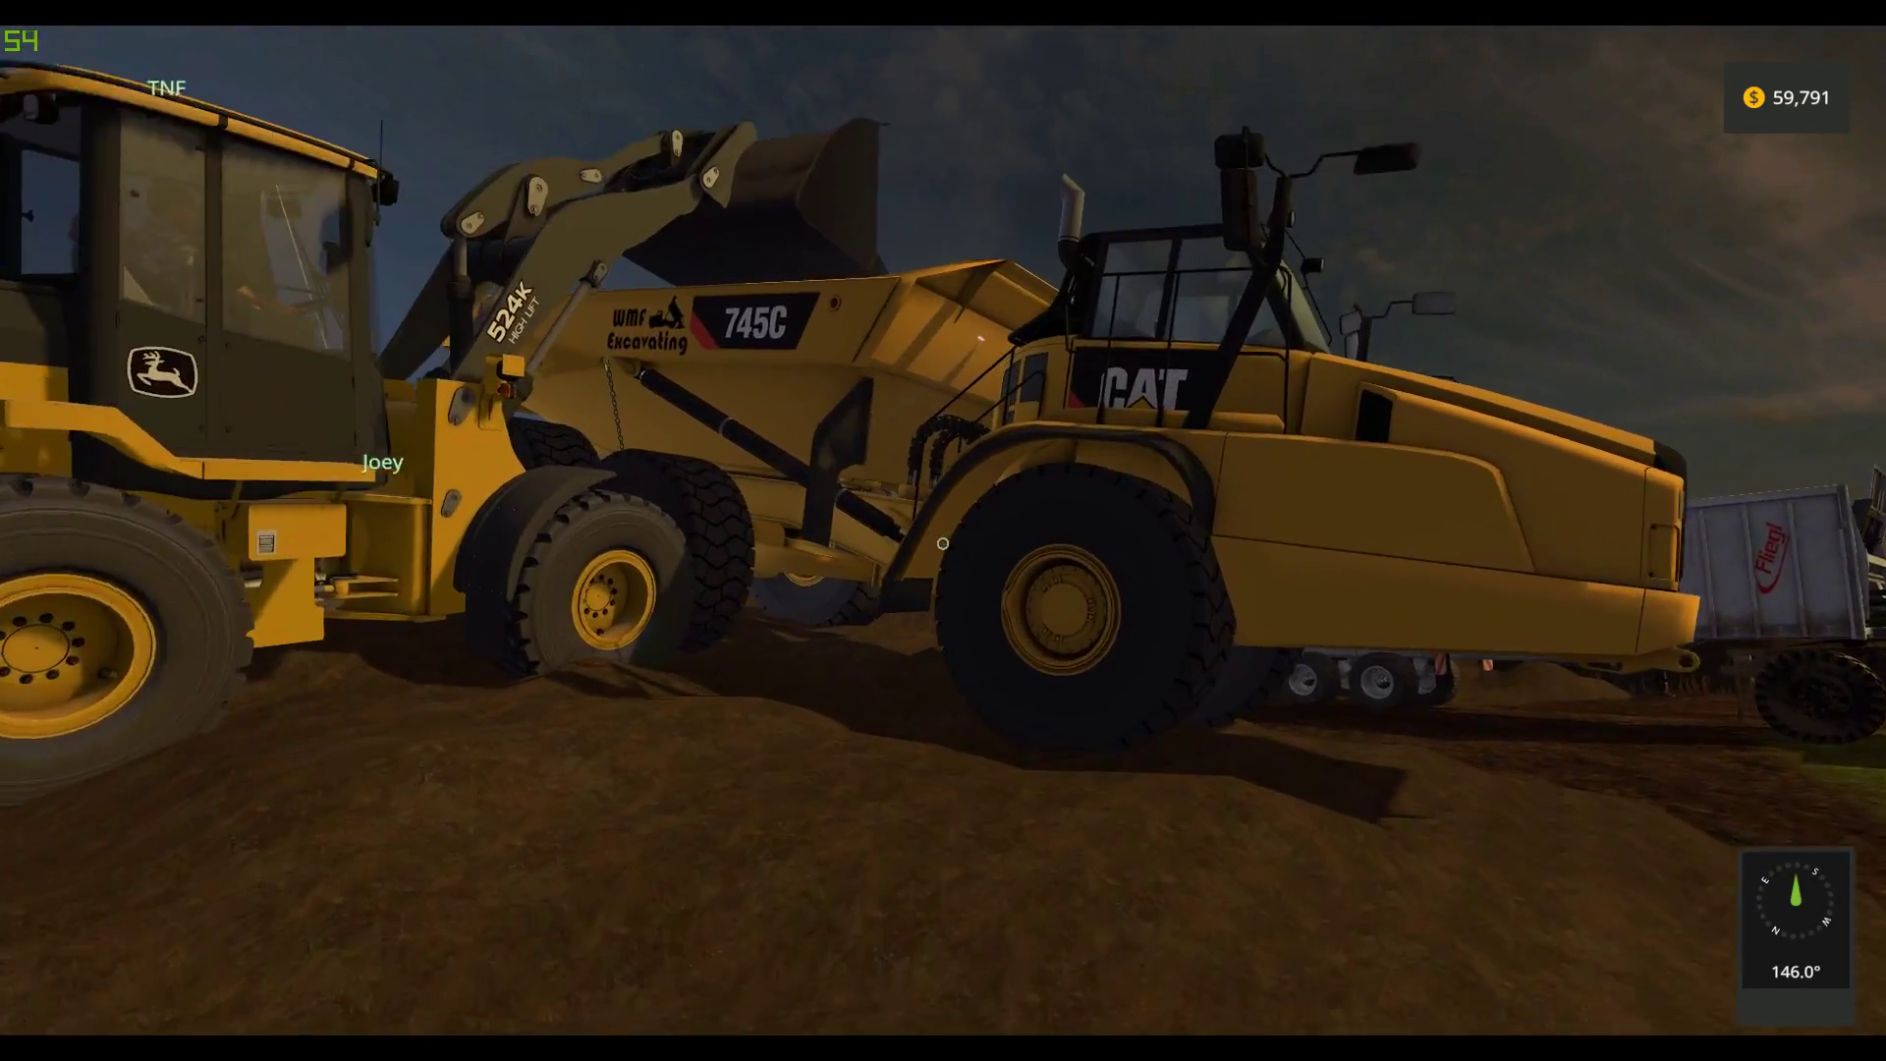
key("w")
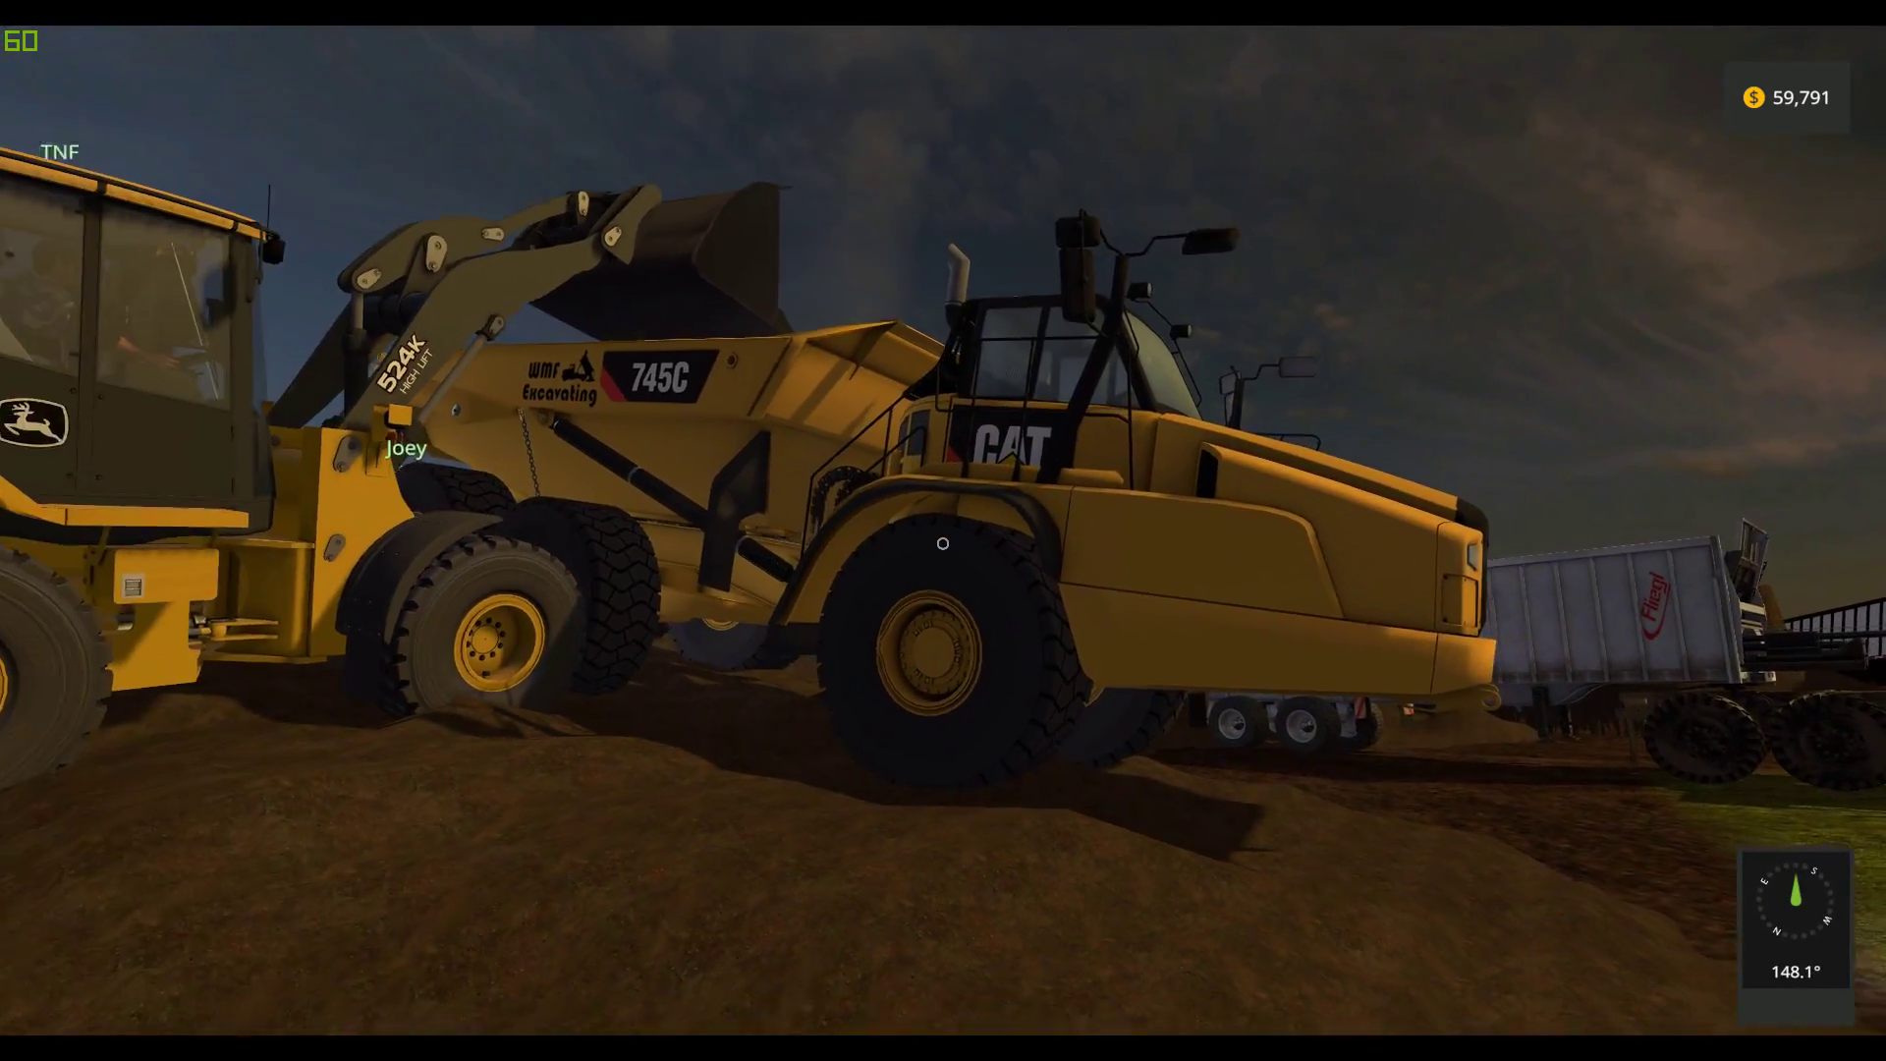
key("w")
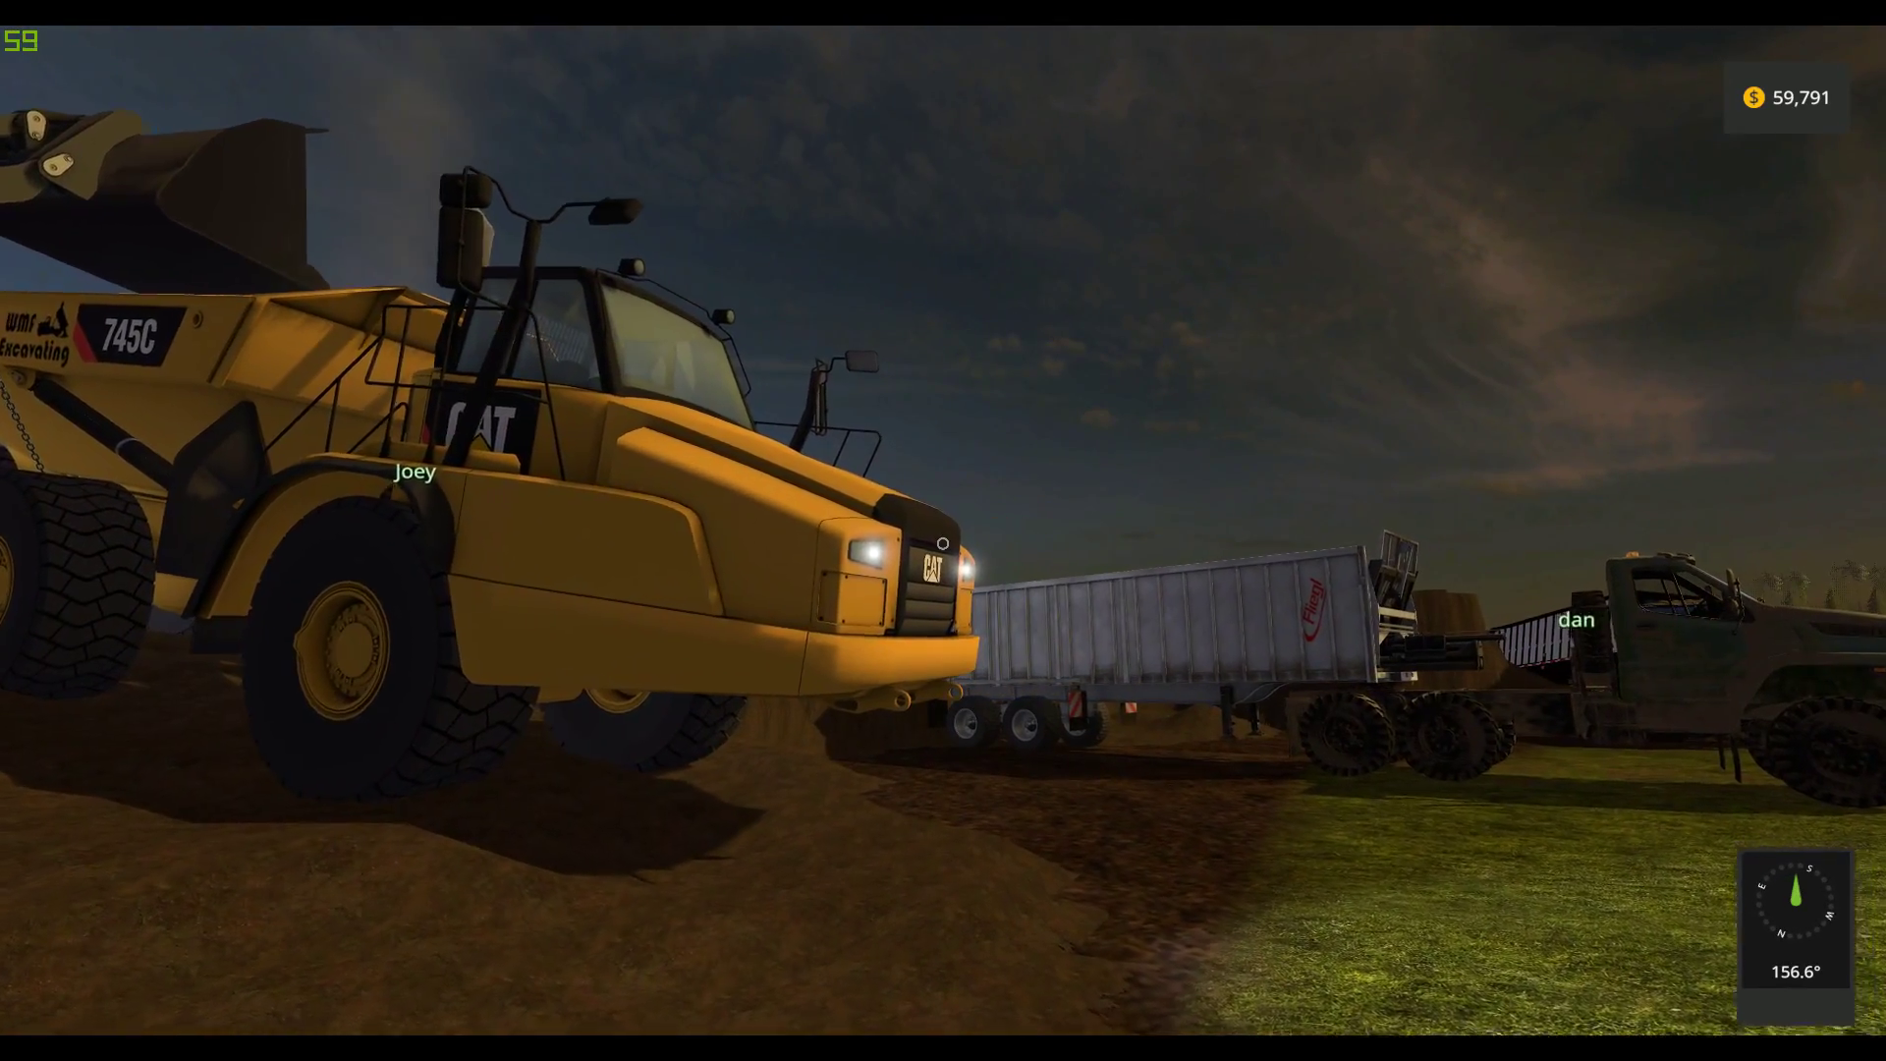
Inspect the CAT 745C's front bumper, side and rear wheels, and cab ladder up close
key("w")
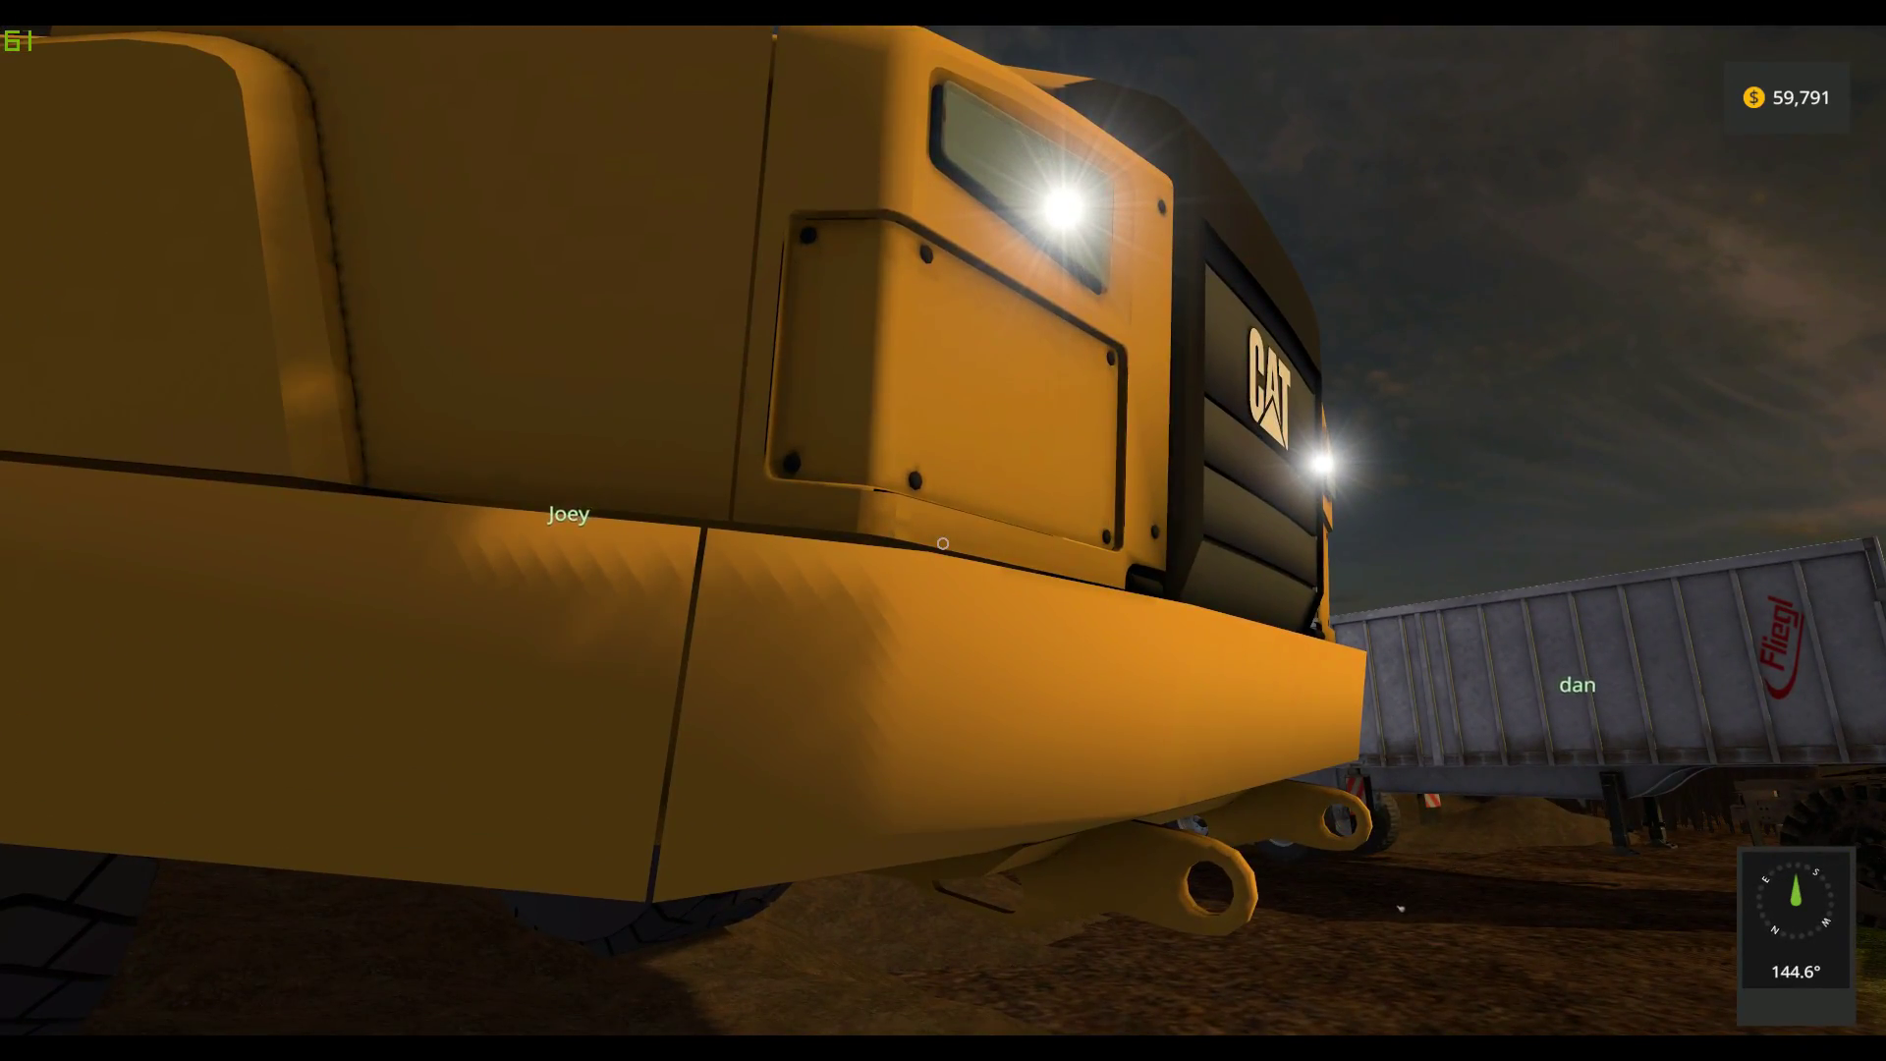
key("w")
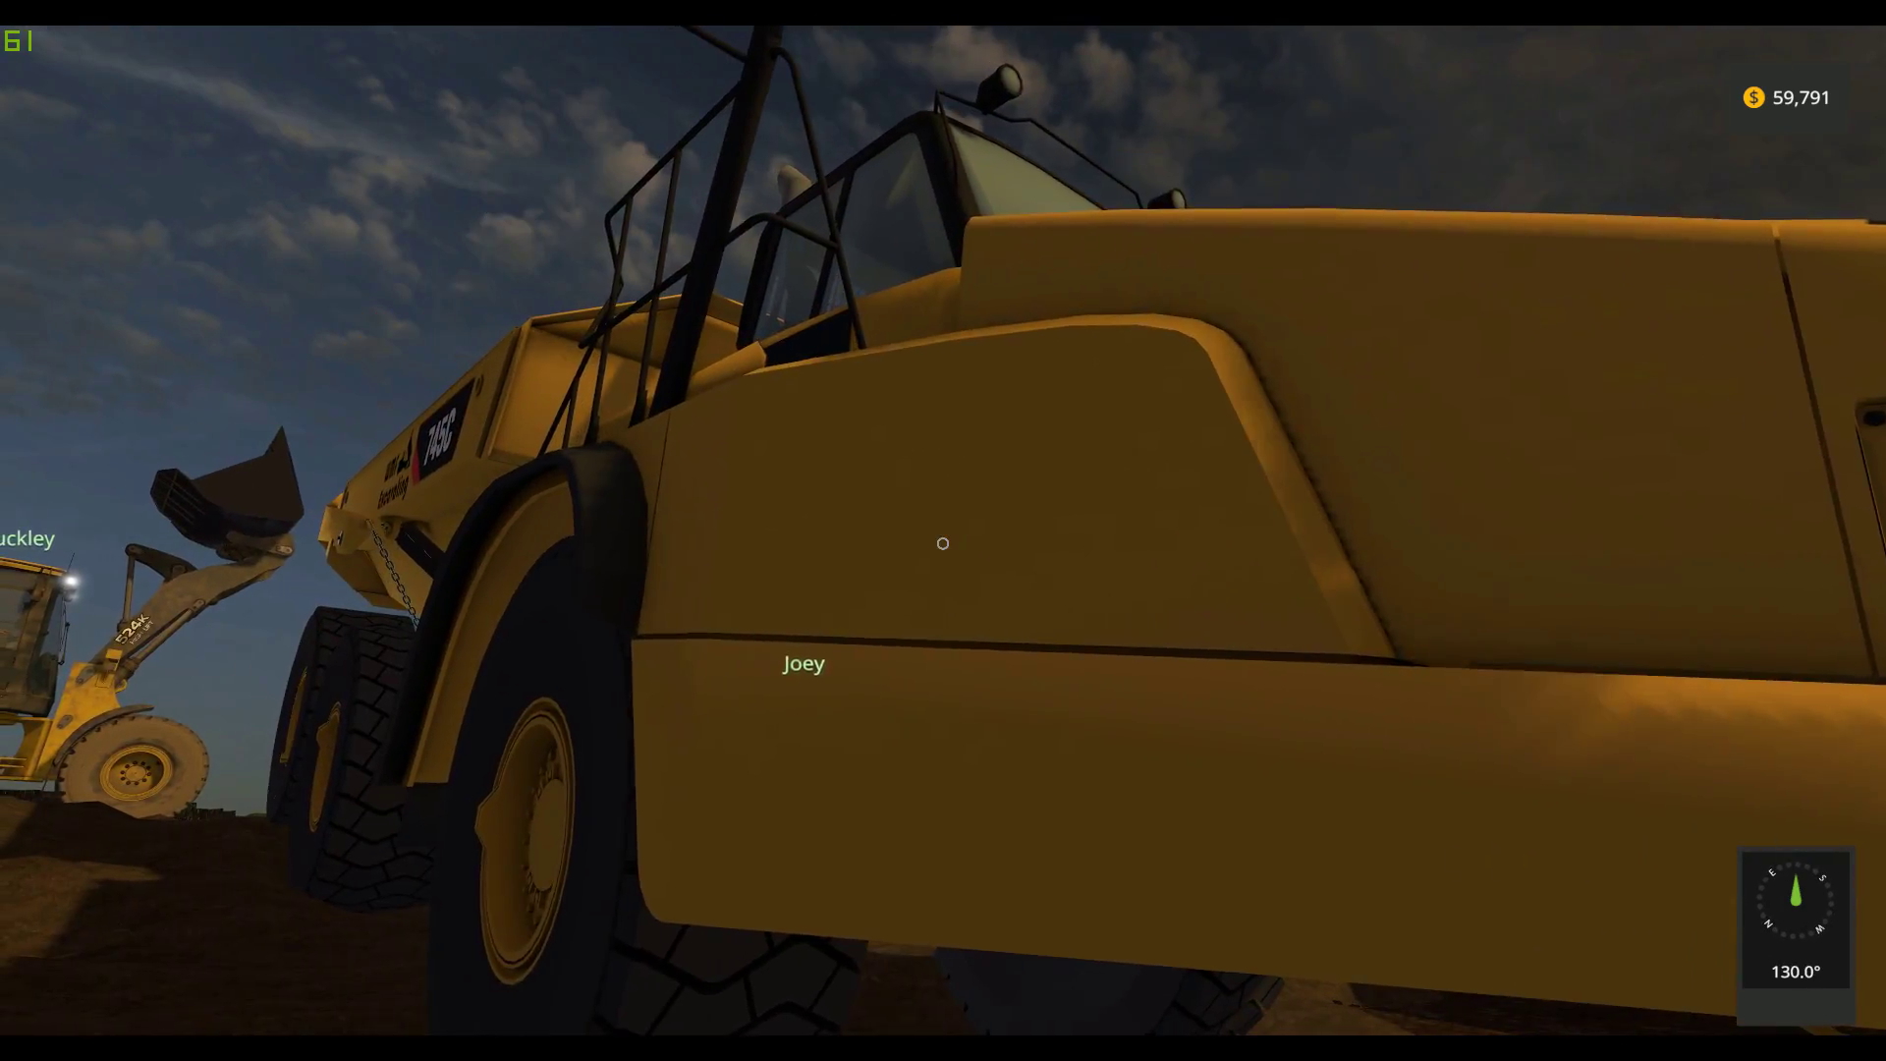
key("w")
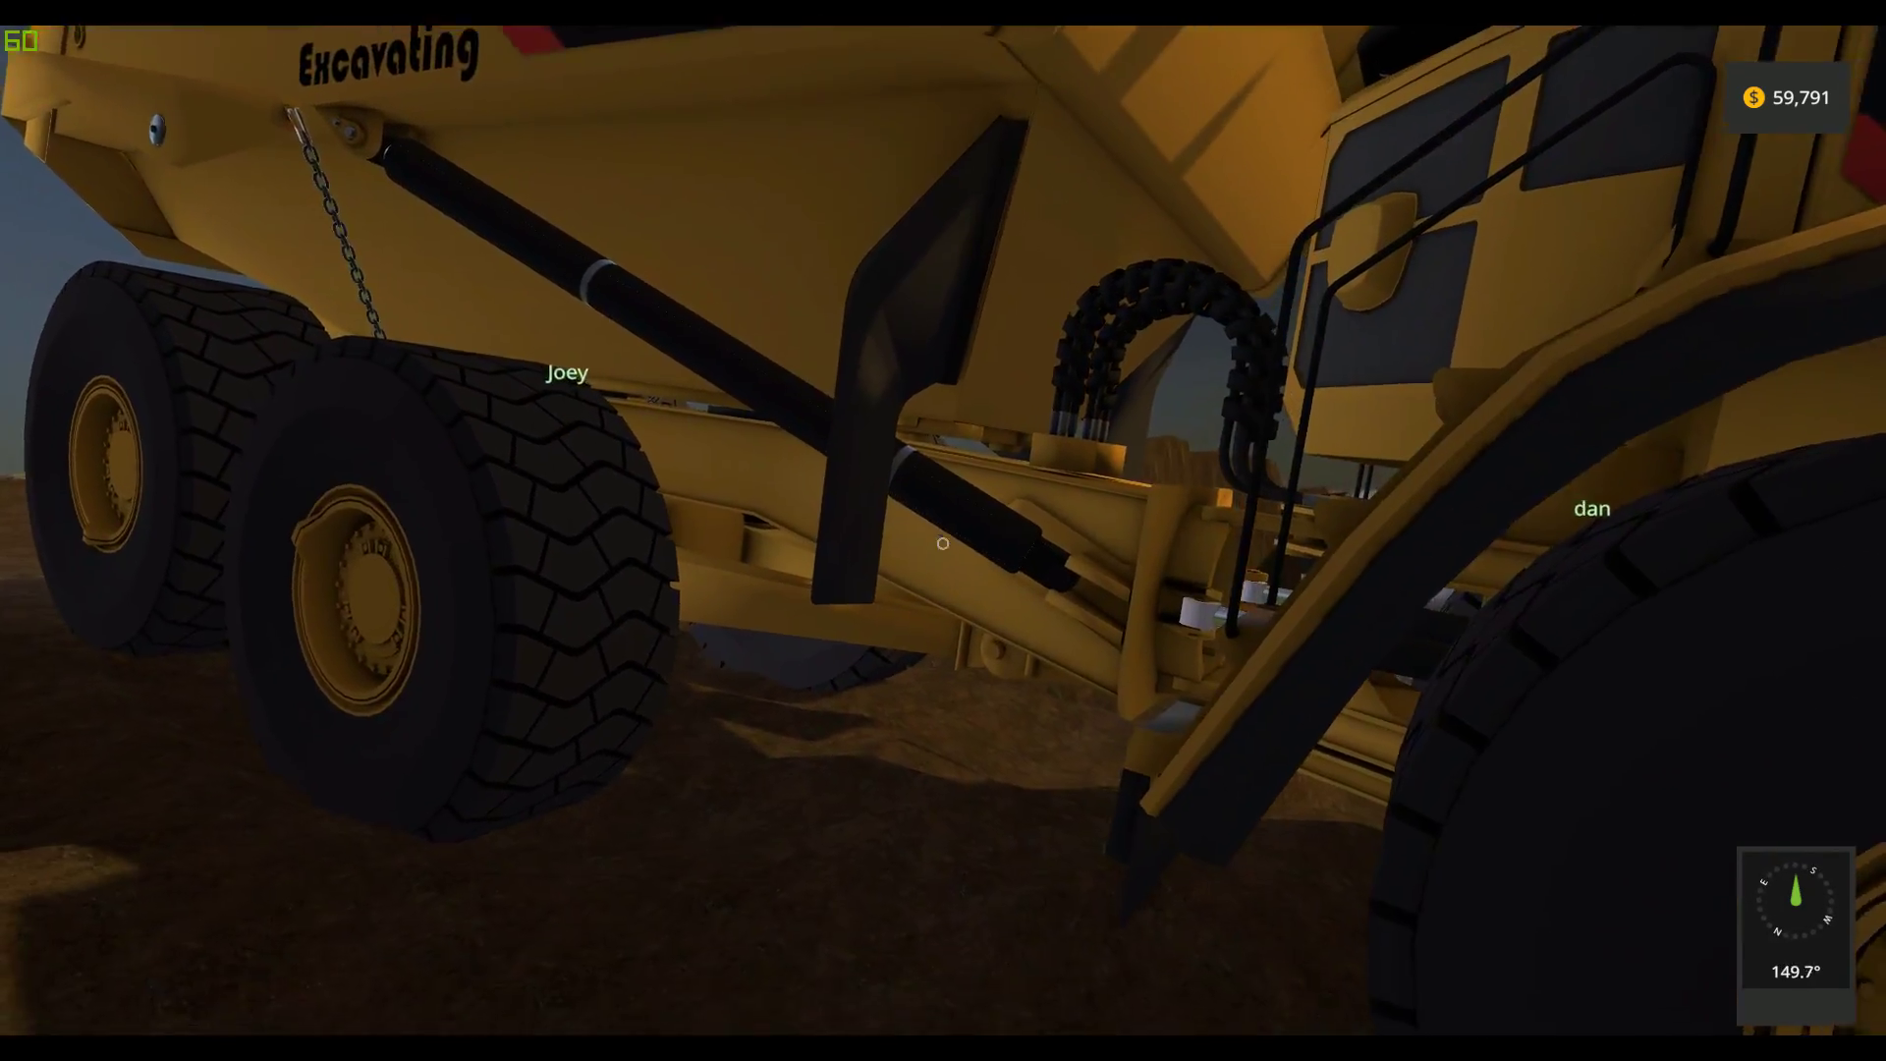
key("w")
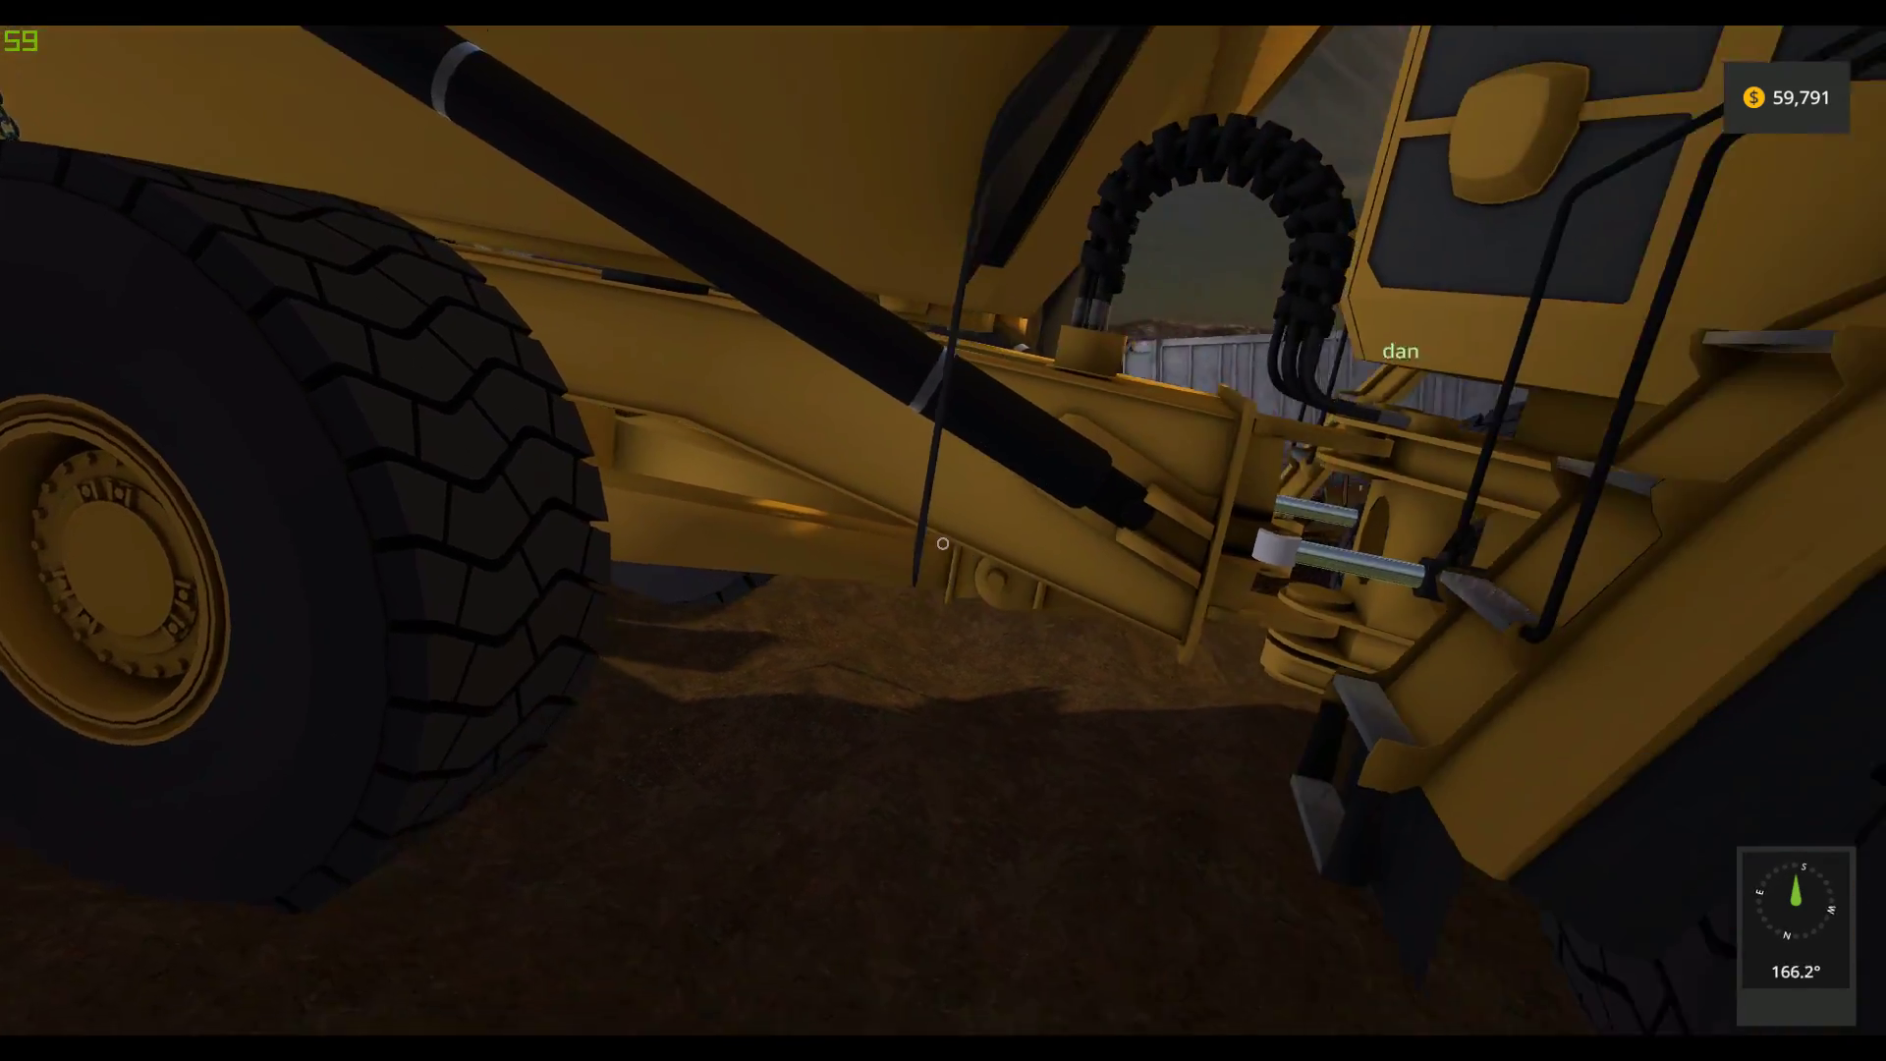
key("w")
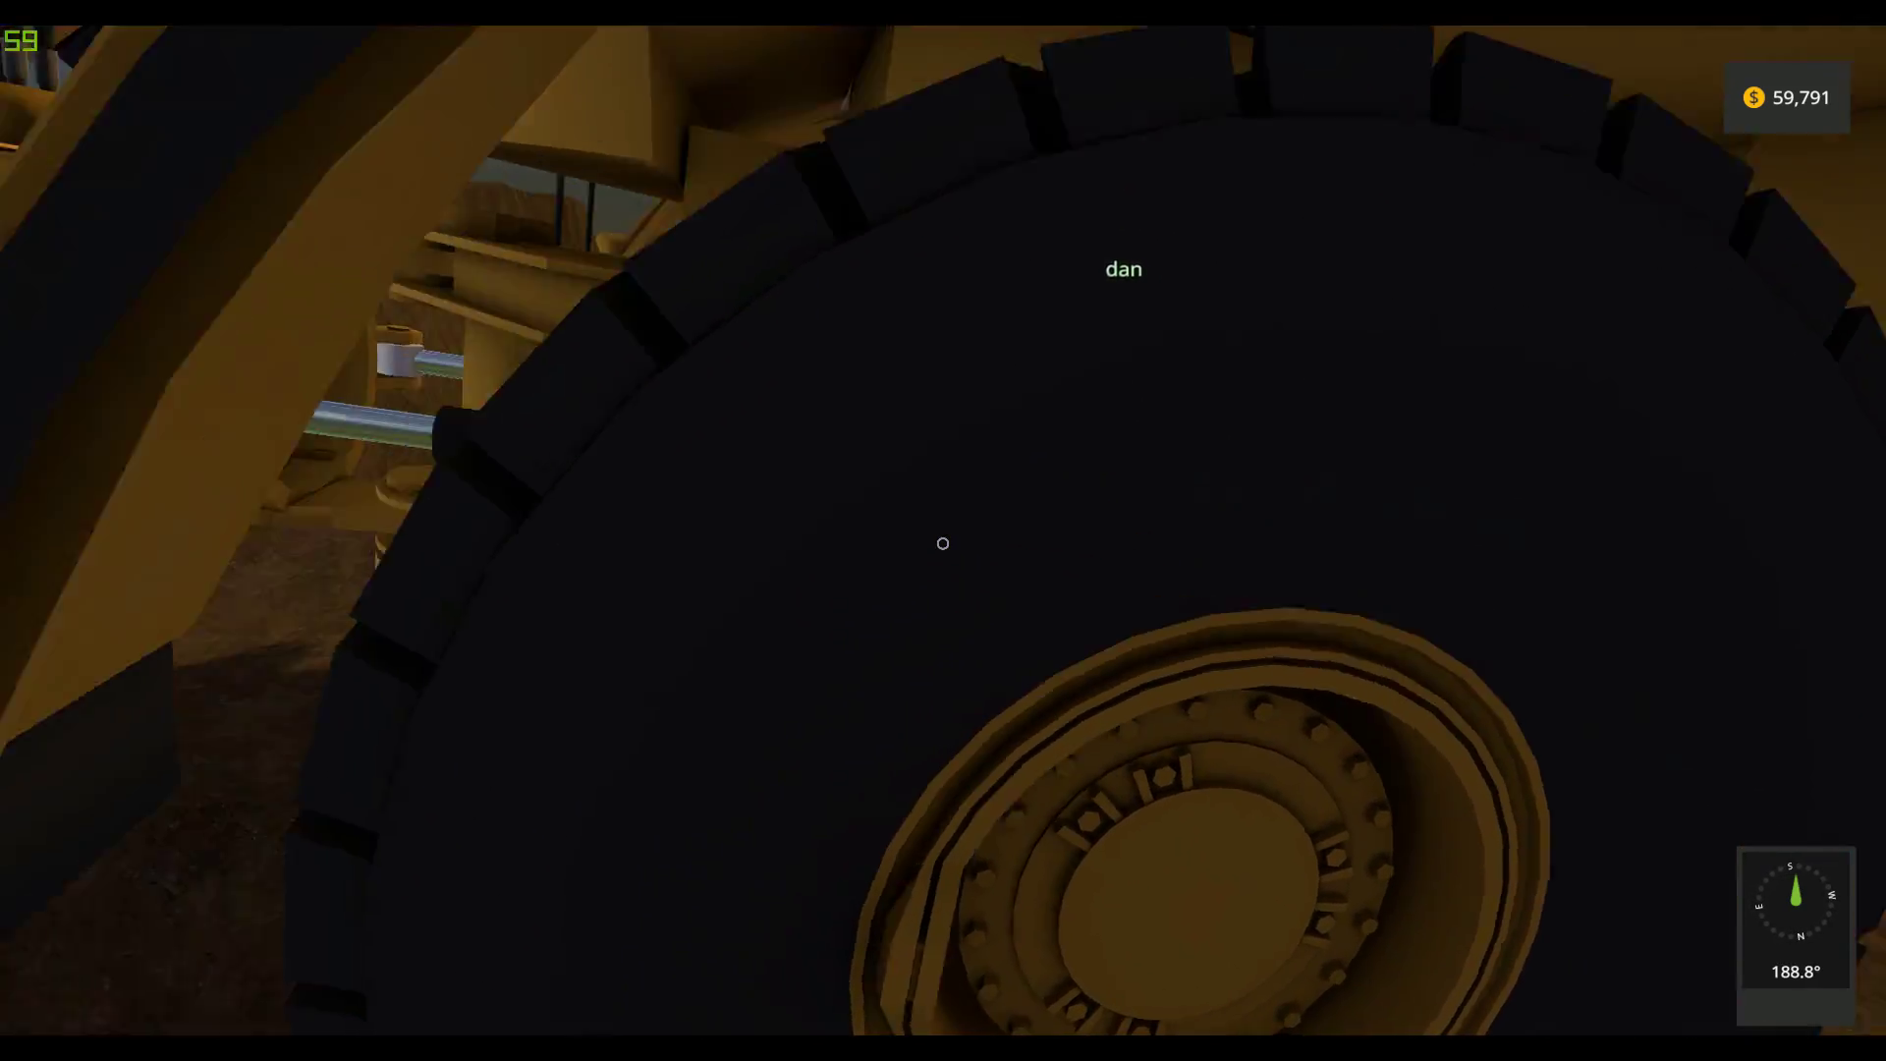
key("w")
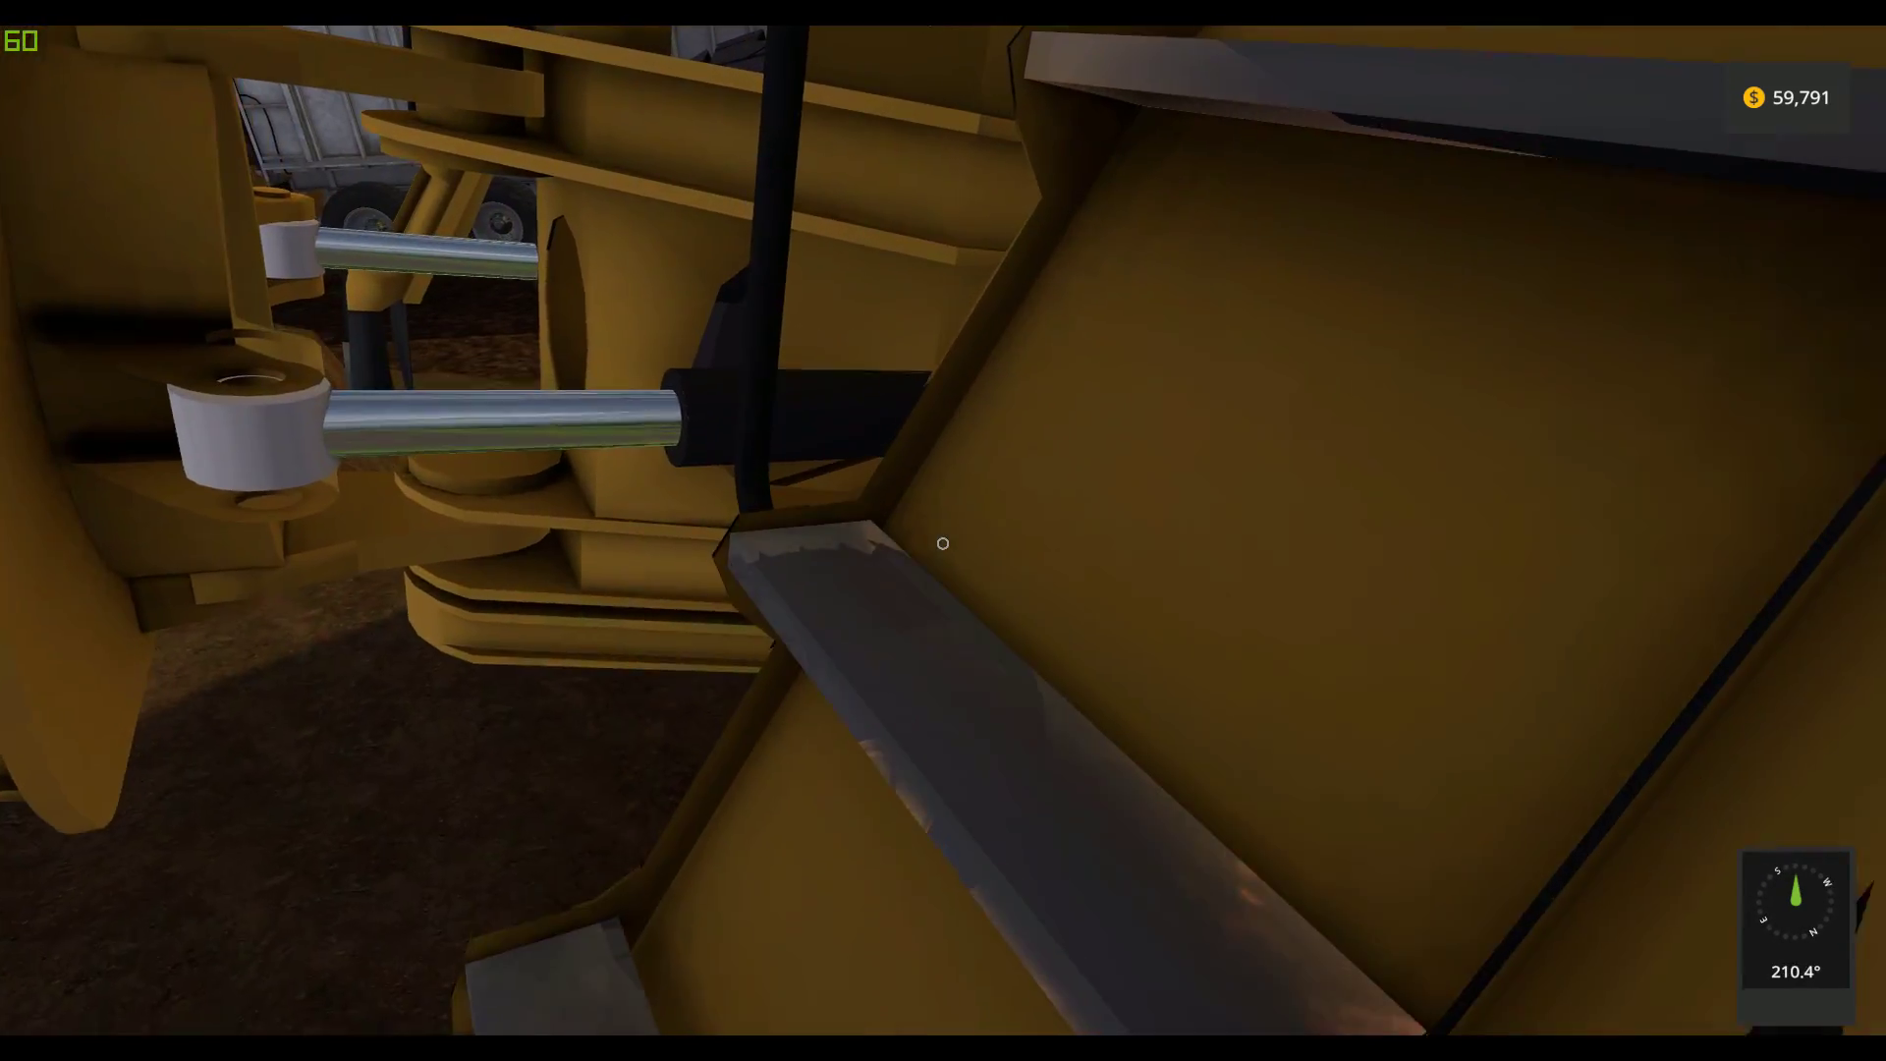
key("w")
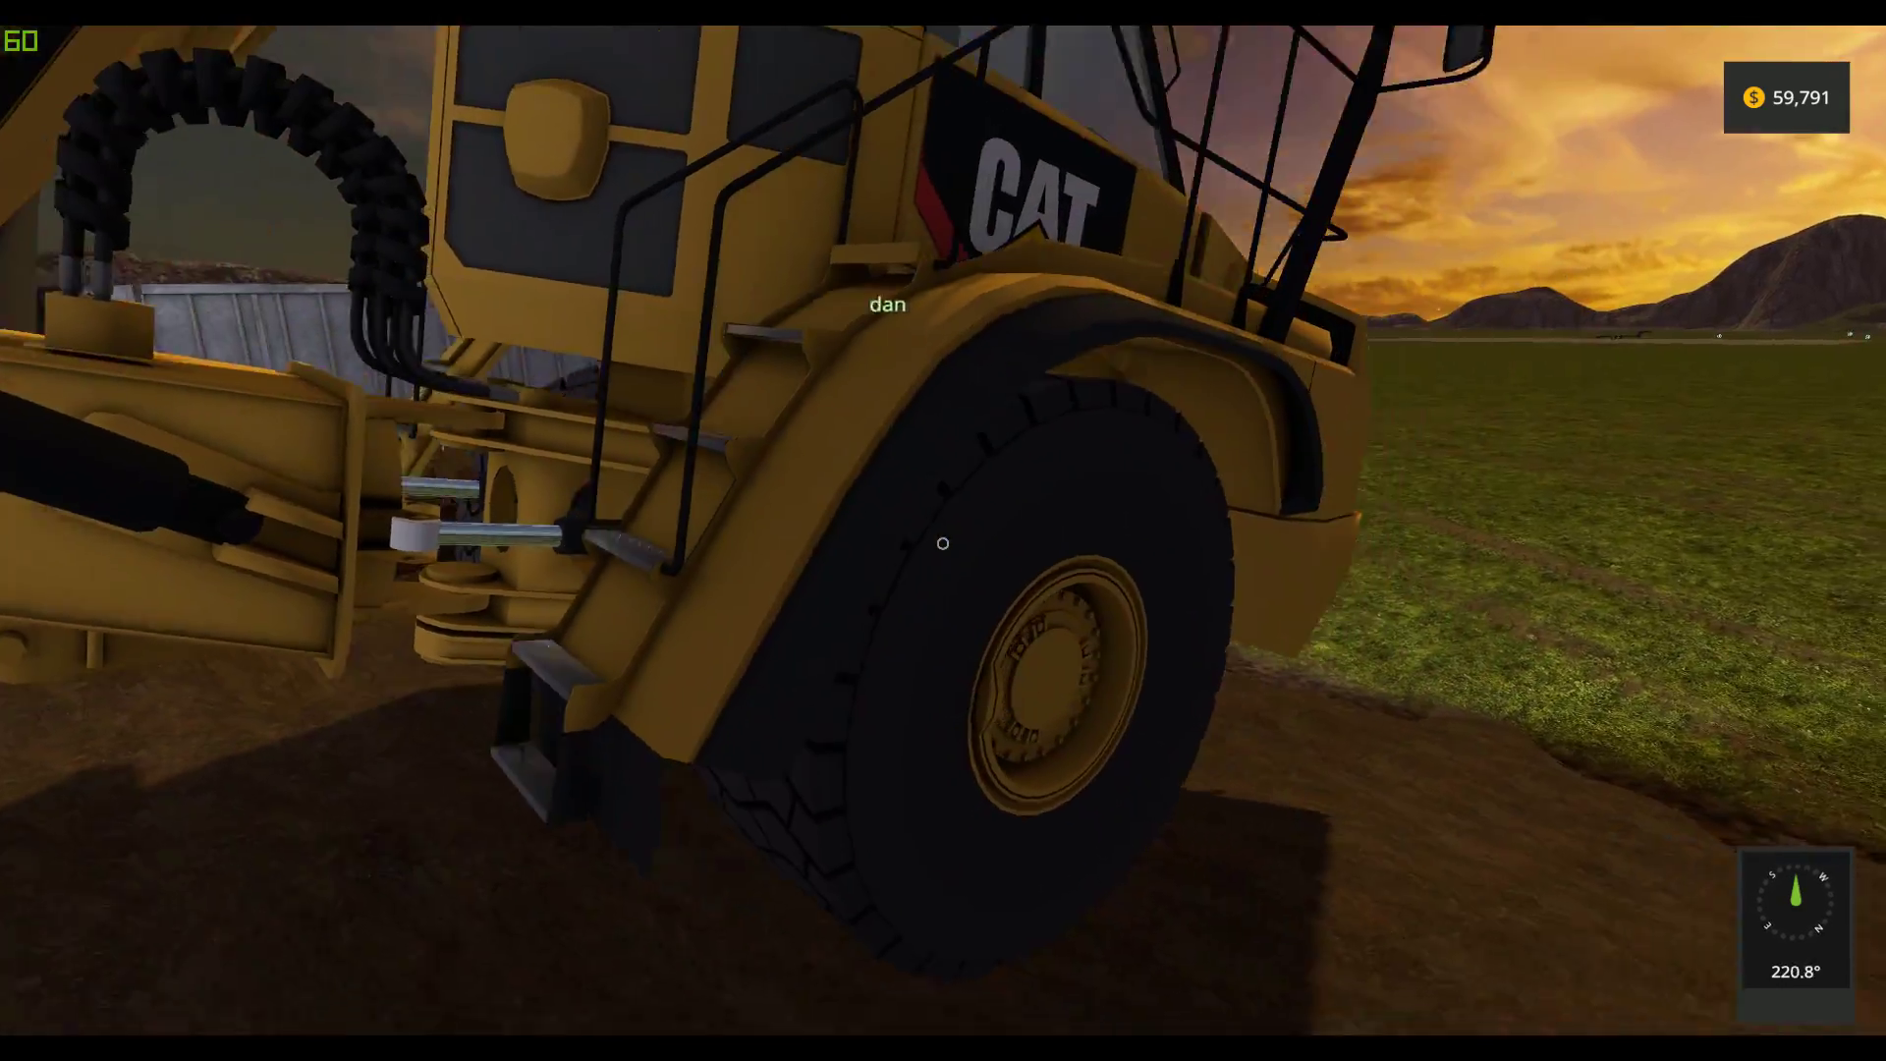
key("w")
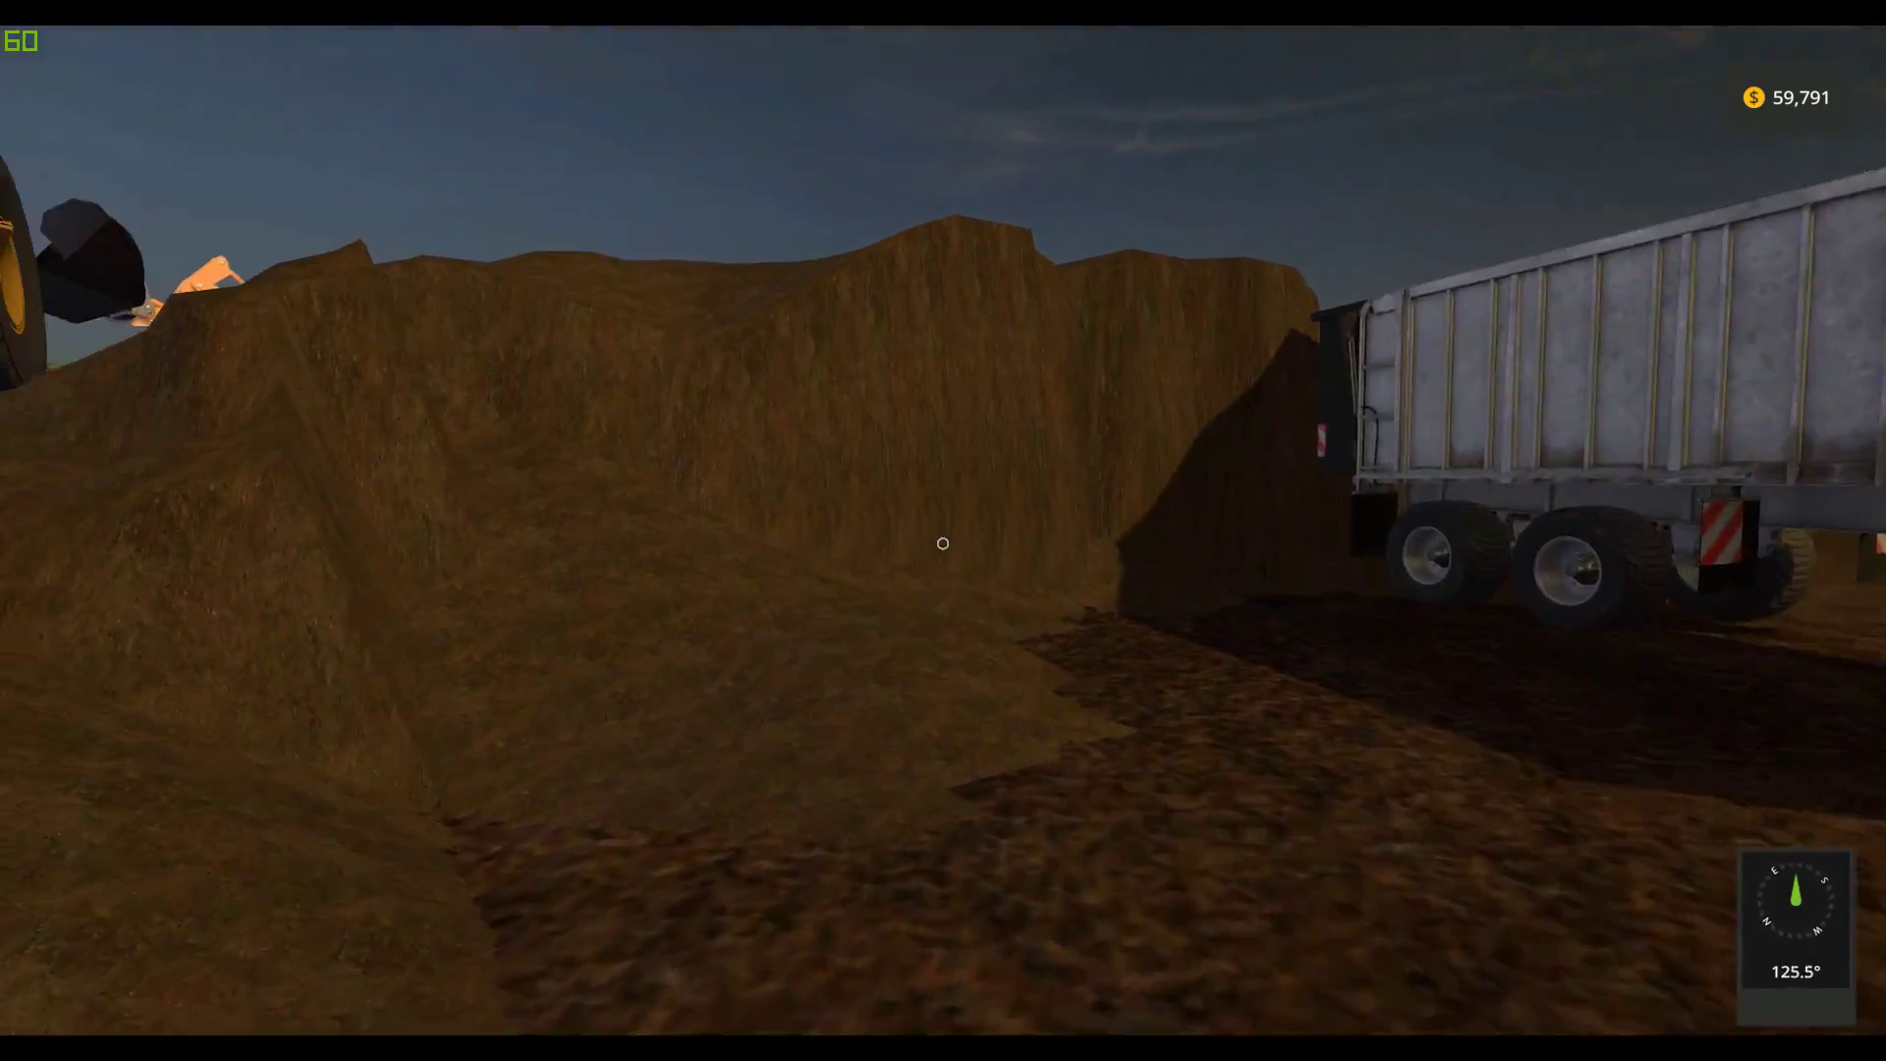
Walk past the Deere and Case loaders onto the open dirt field
key("w")
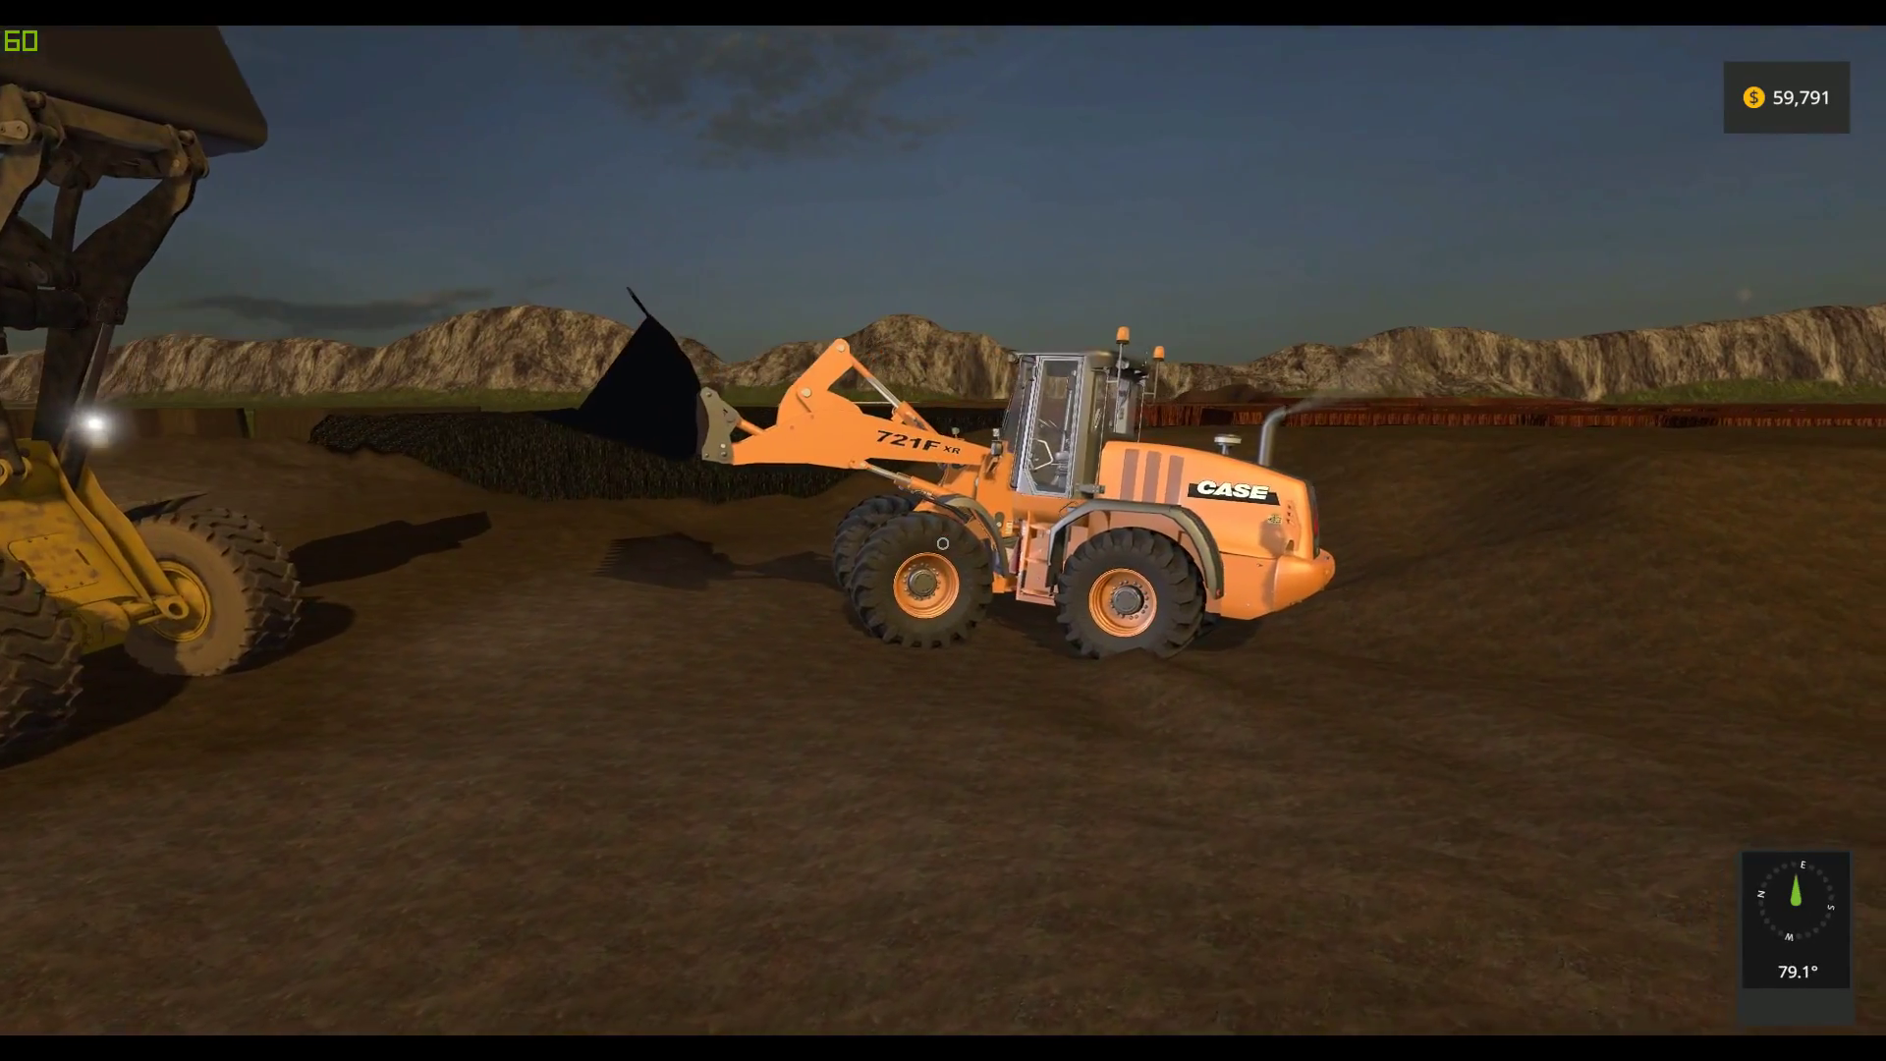
key("w")
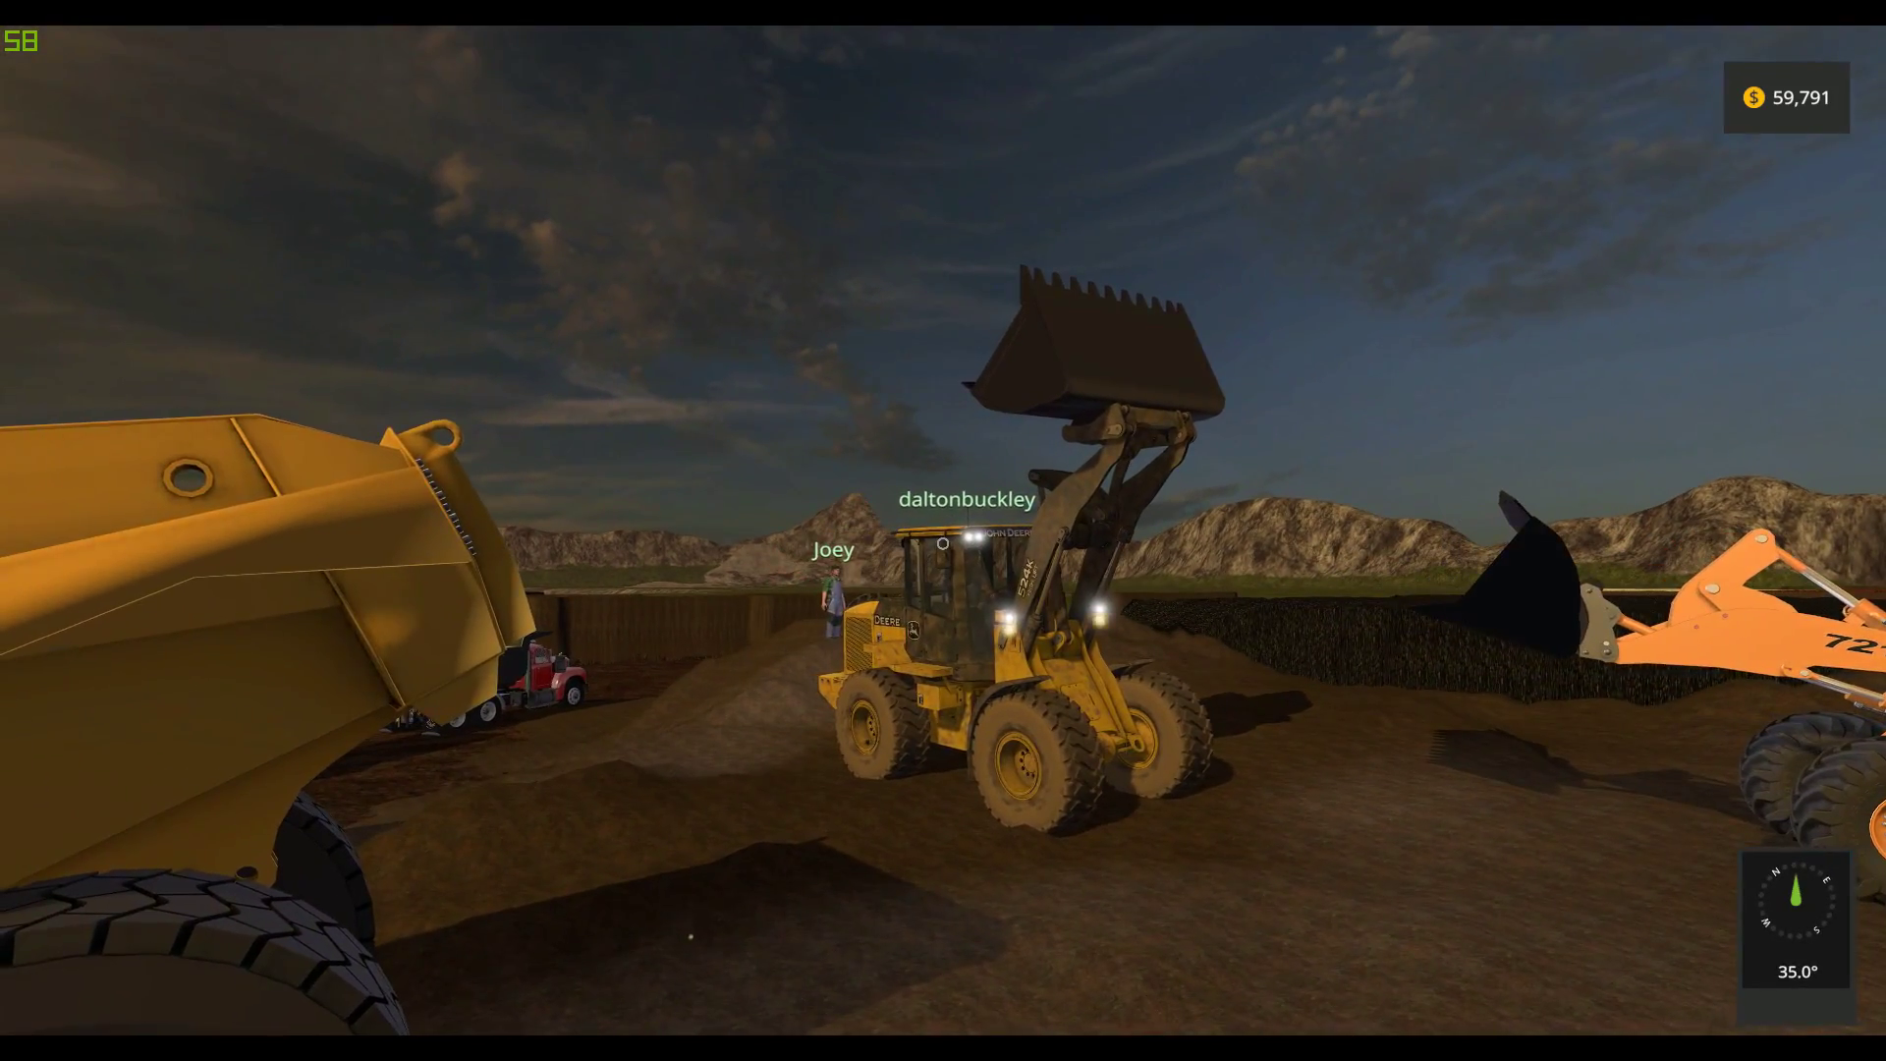
key("w")
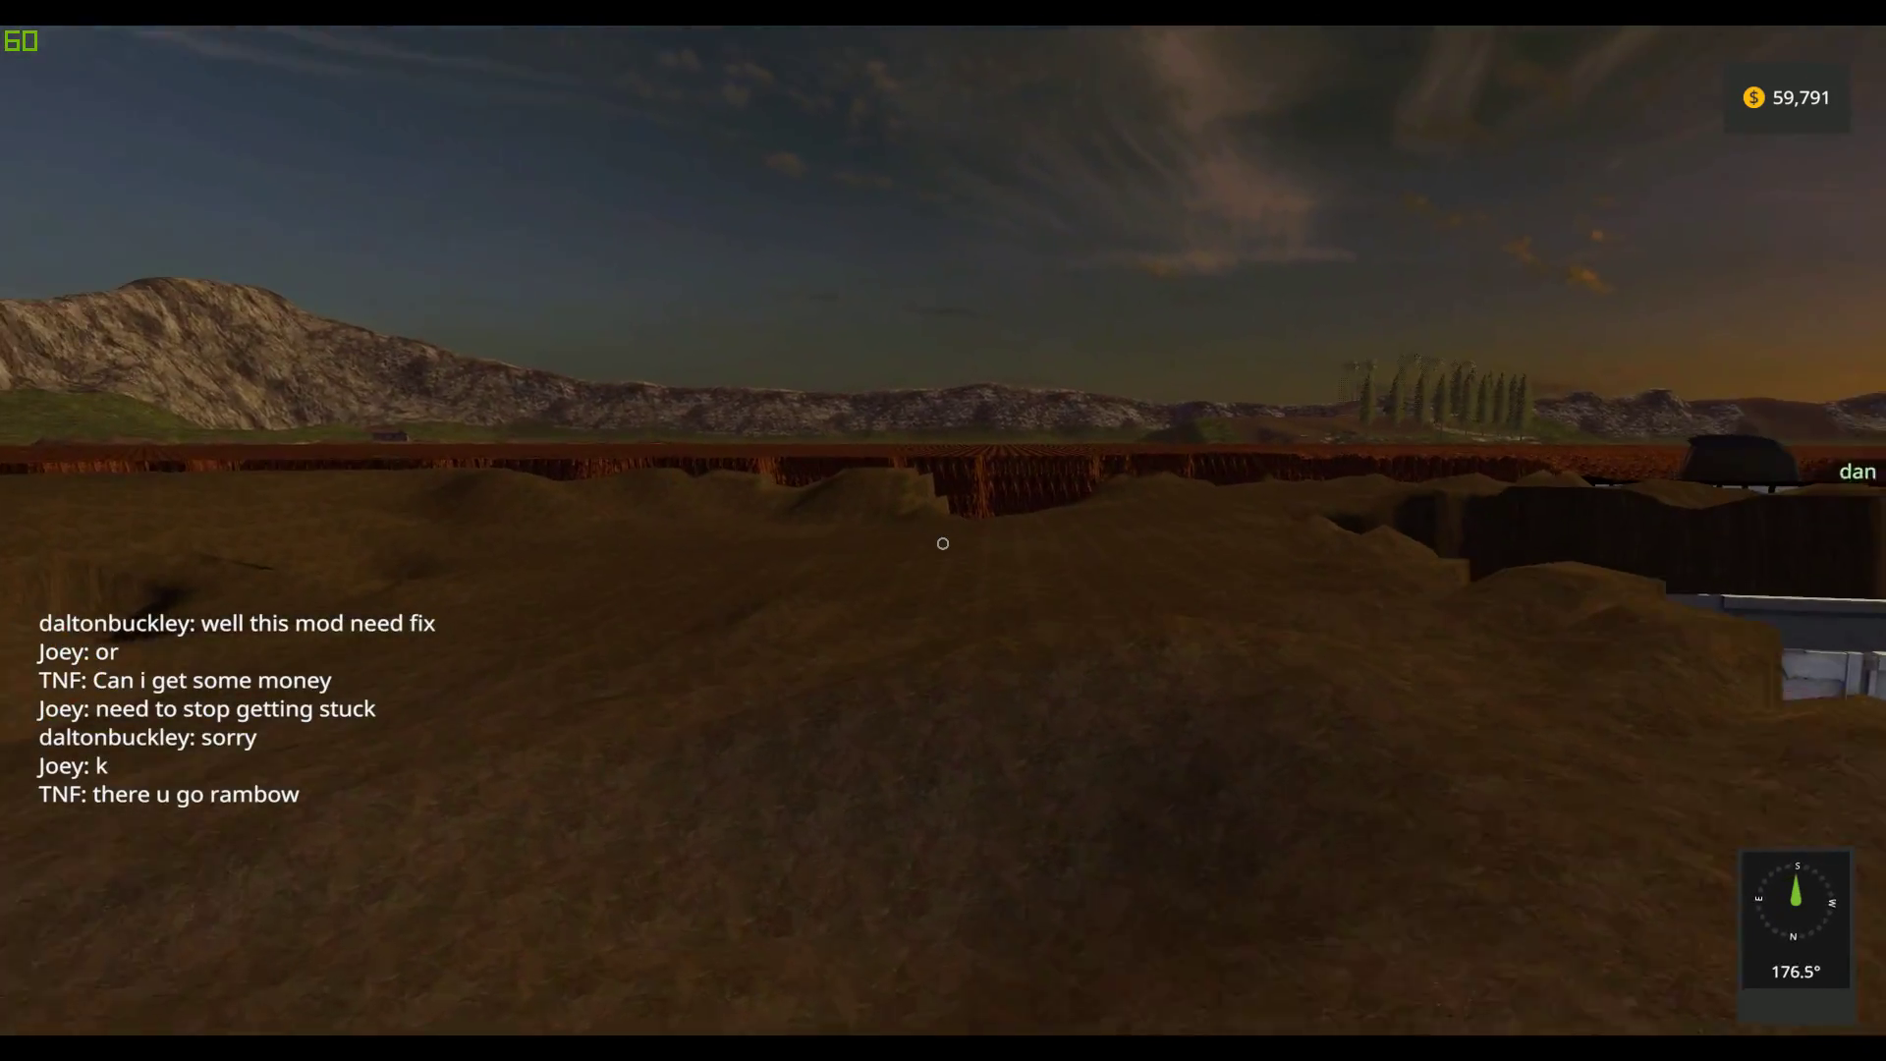
key("w")
key("w")
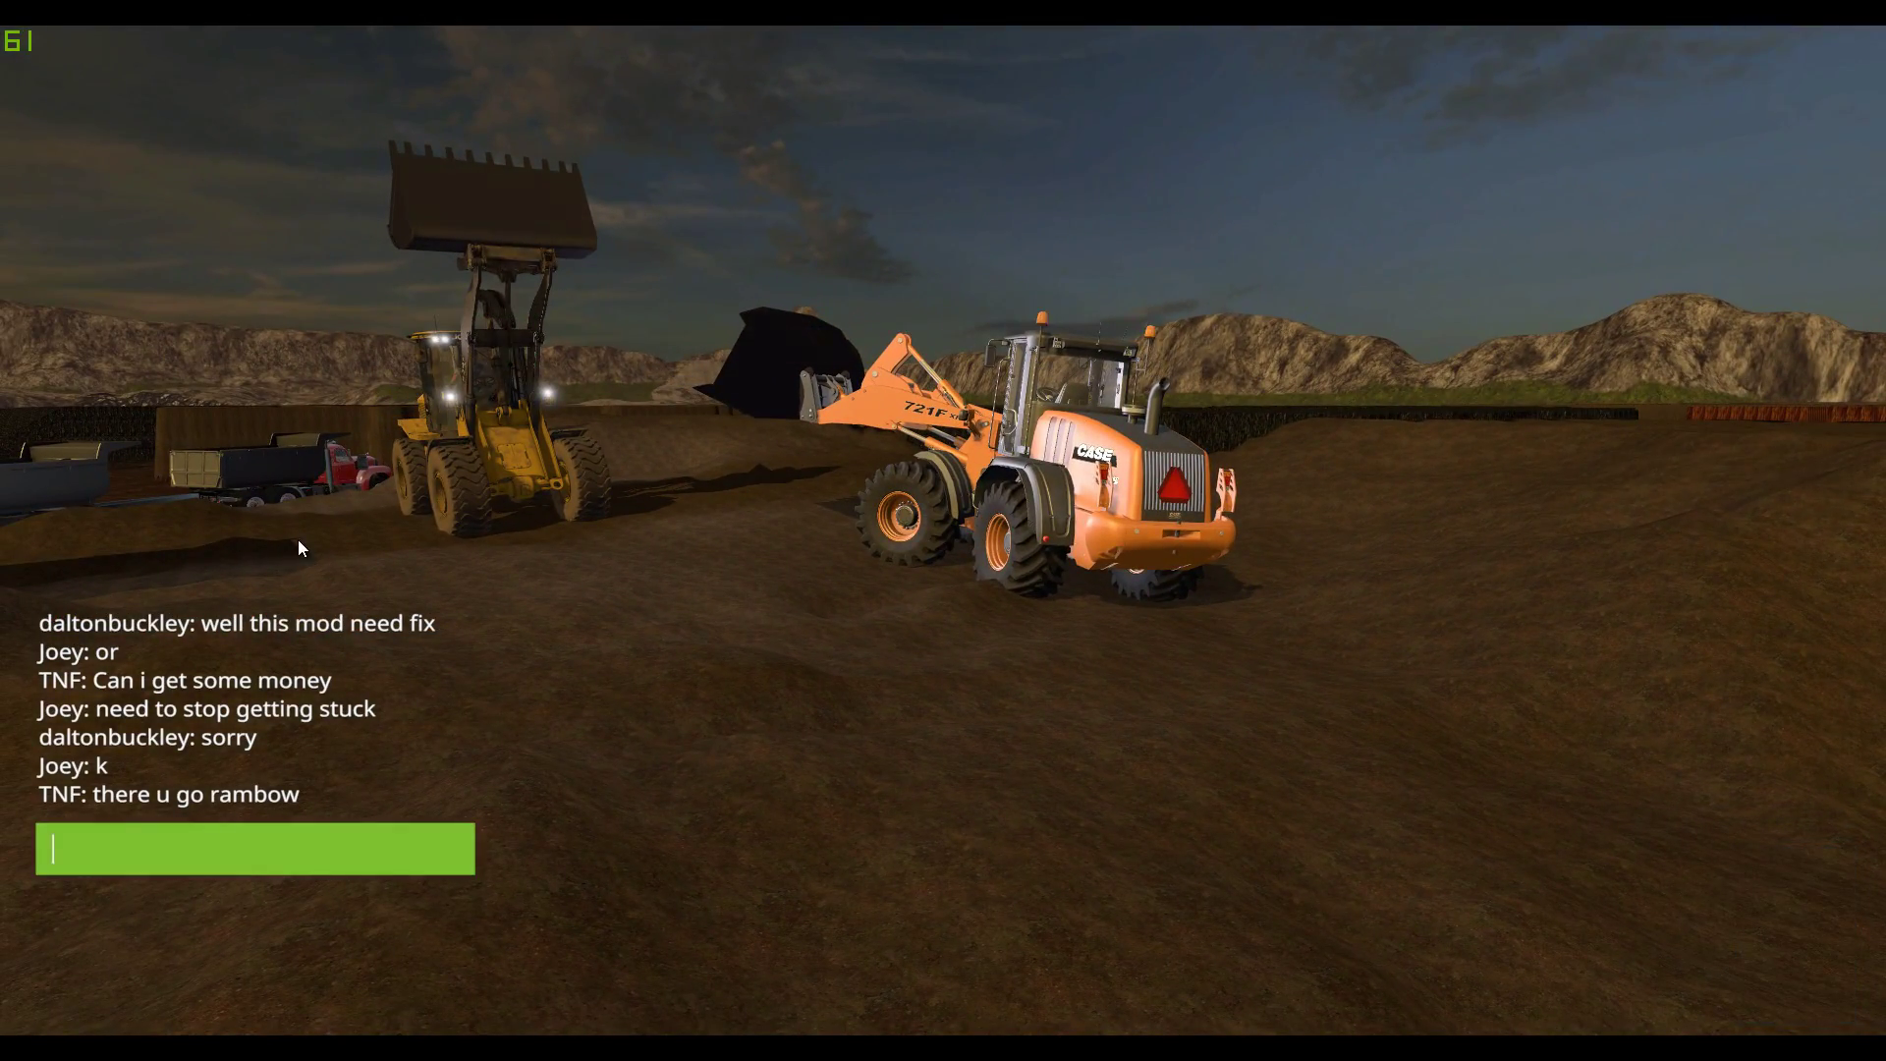
type("yw")
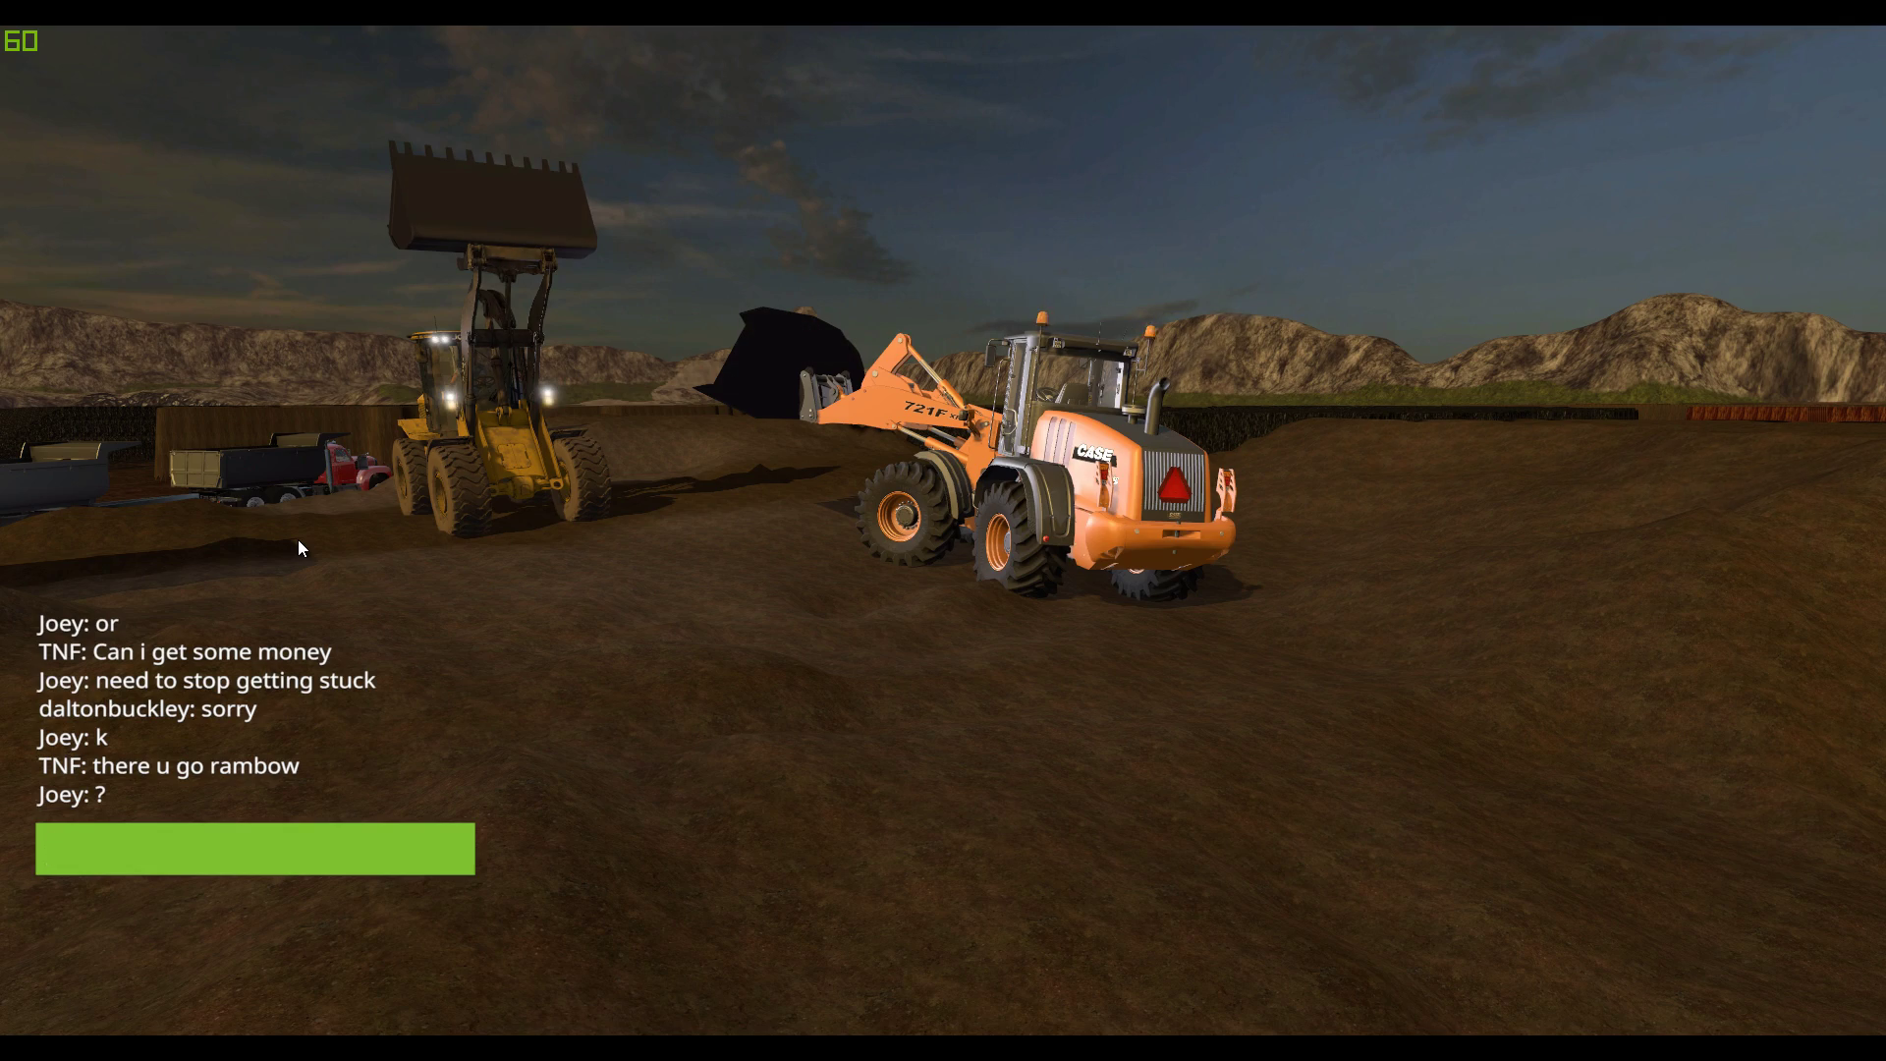
type("ty")
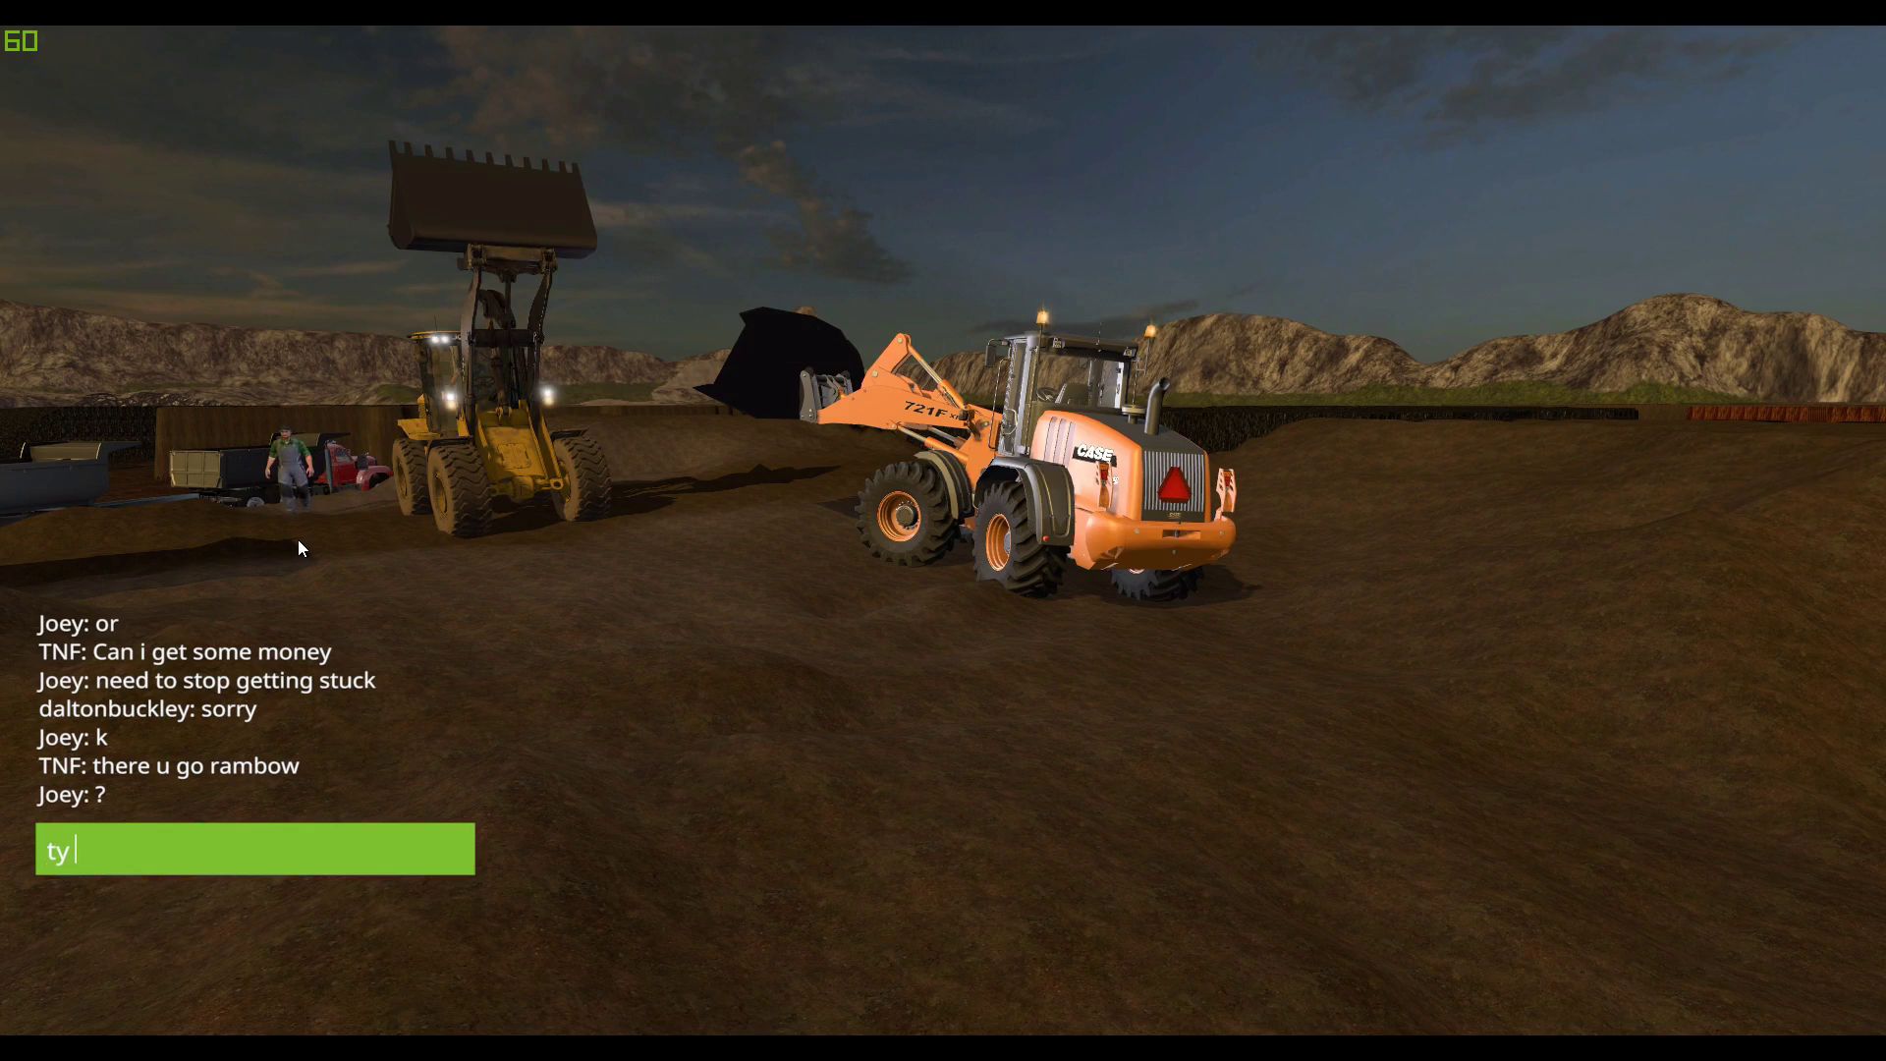
Send the chat messages 'ty', 'video' and 'say hi' one after another
key("Return")
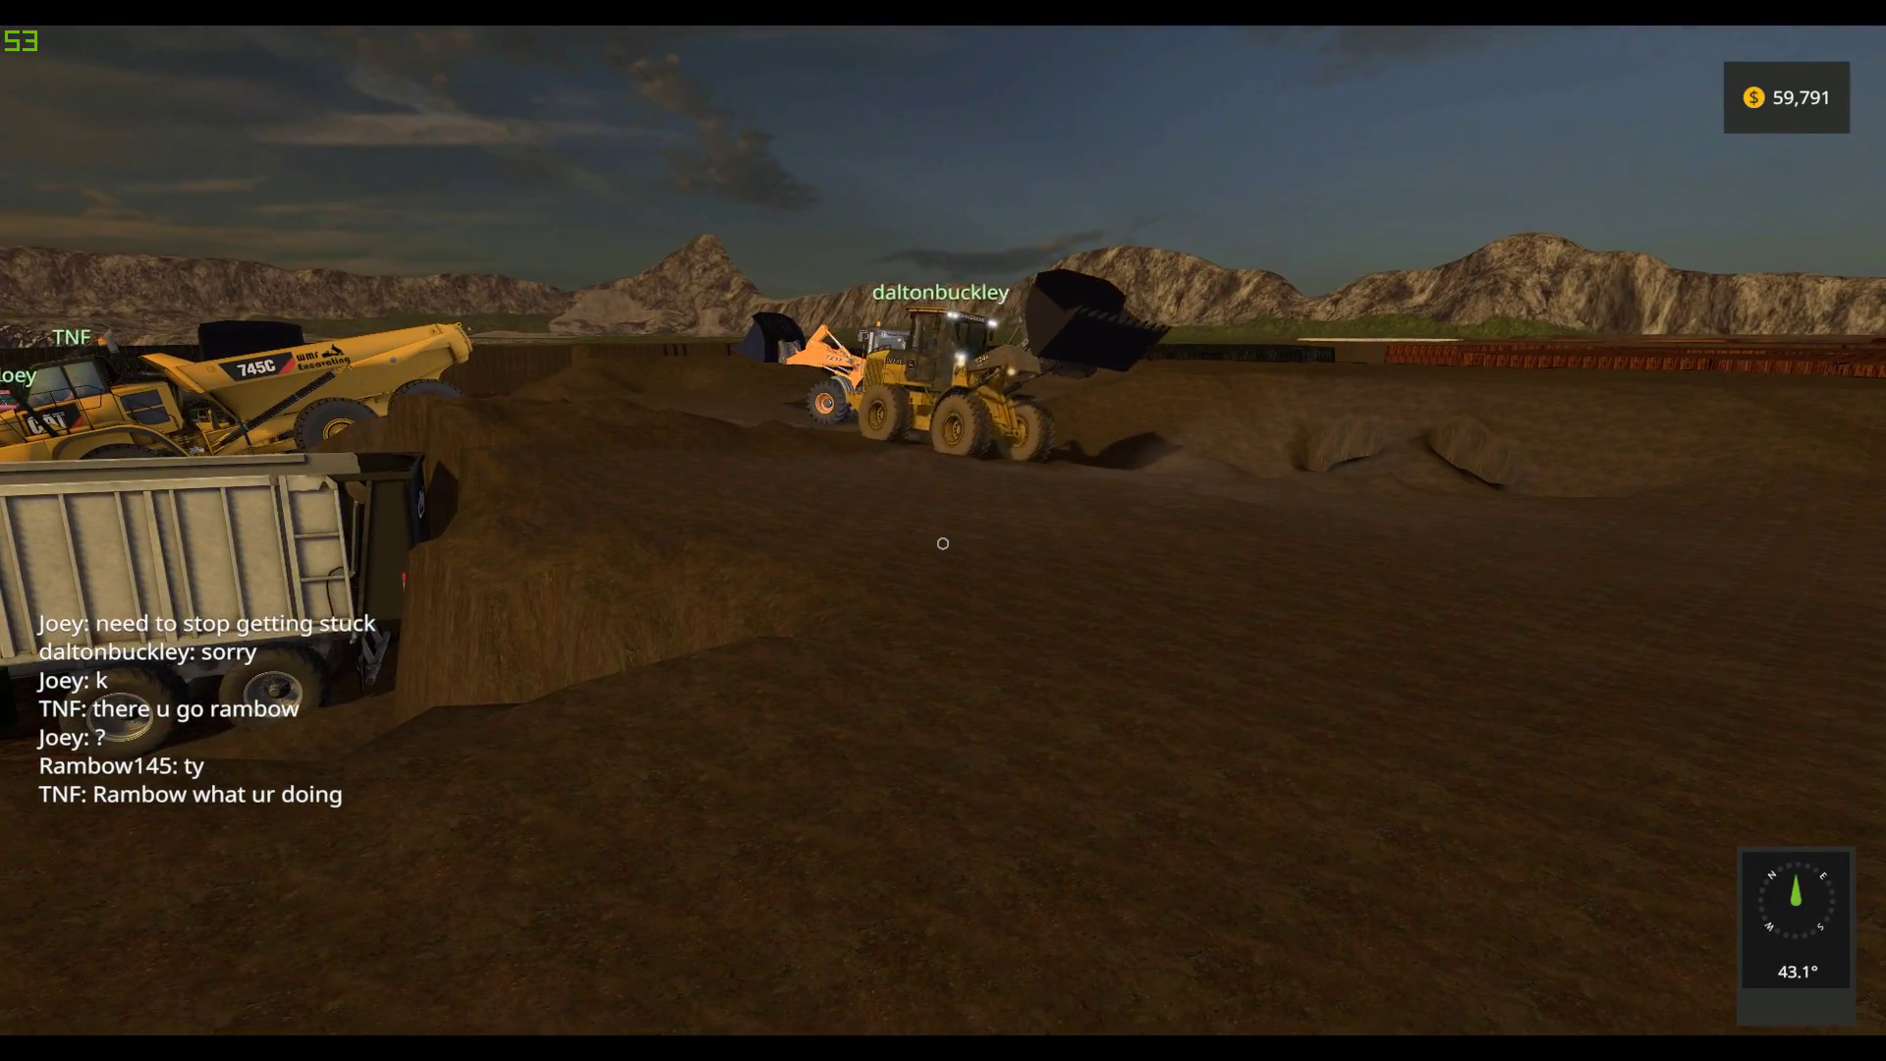
key("t")
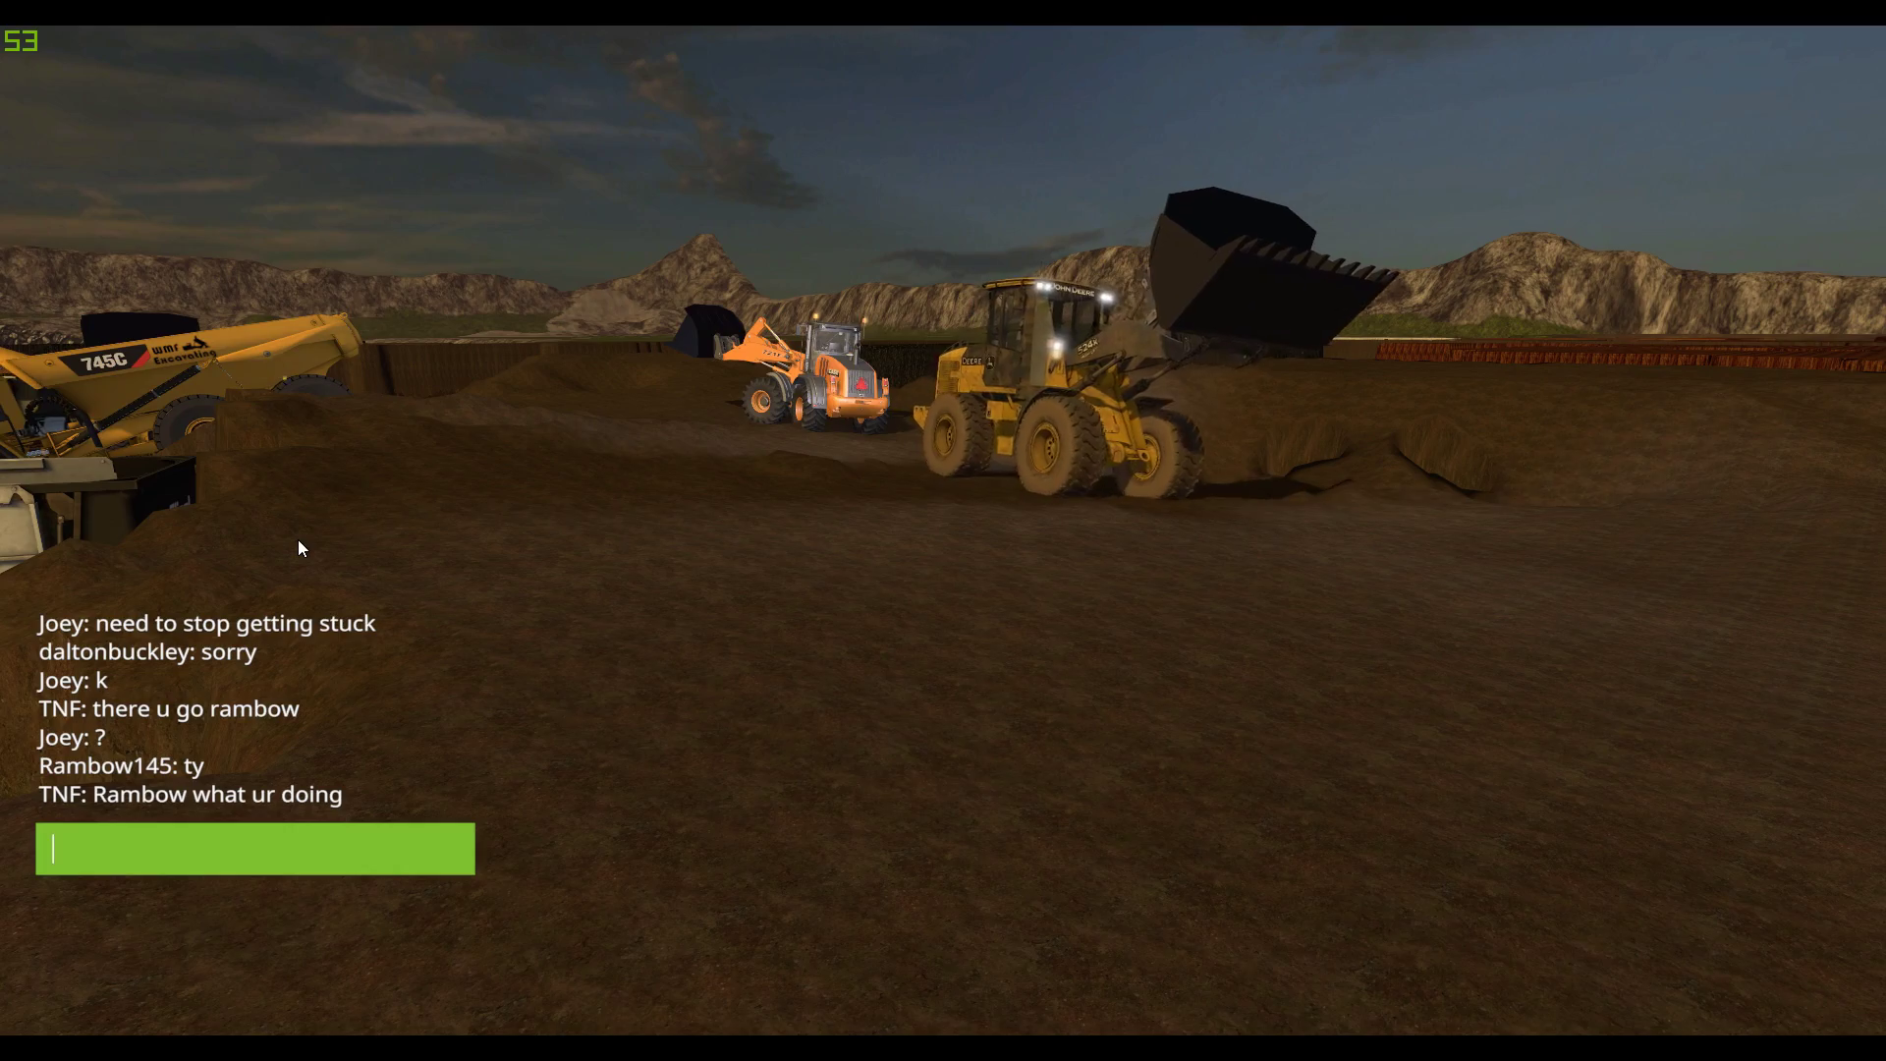
type("video")
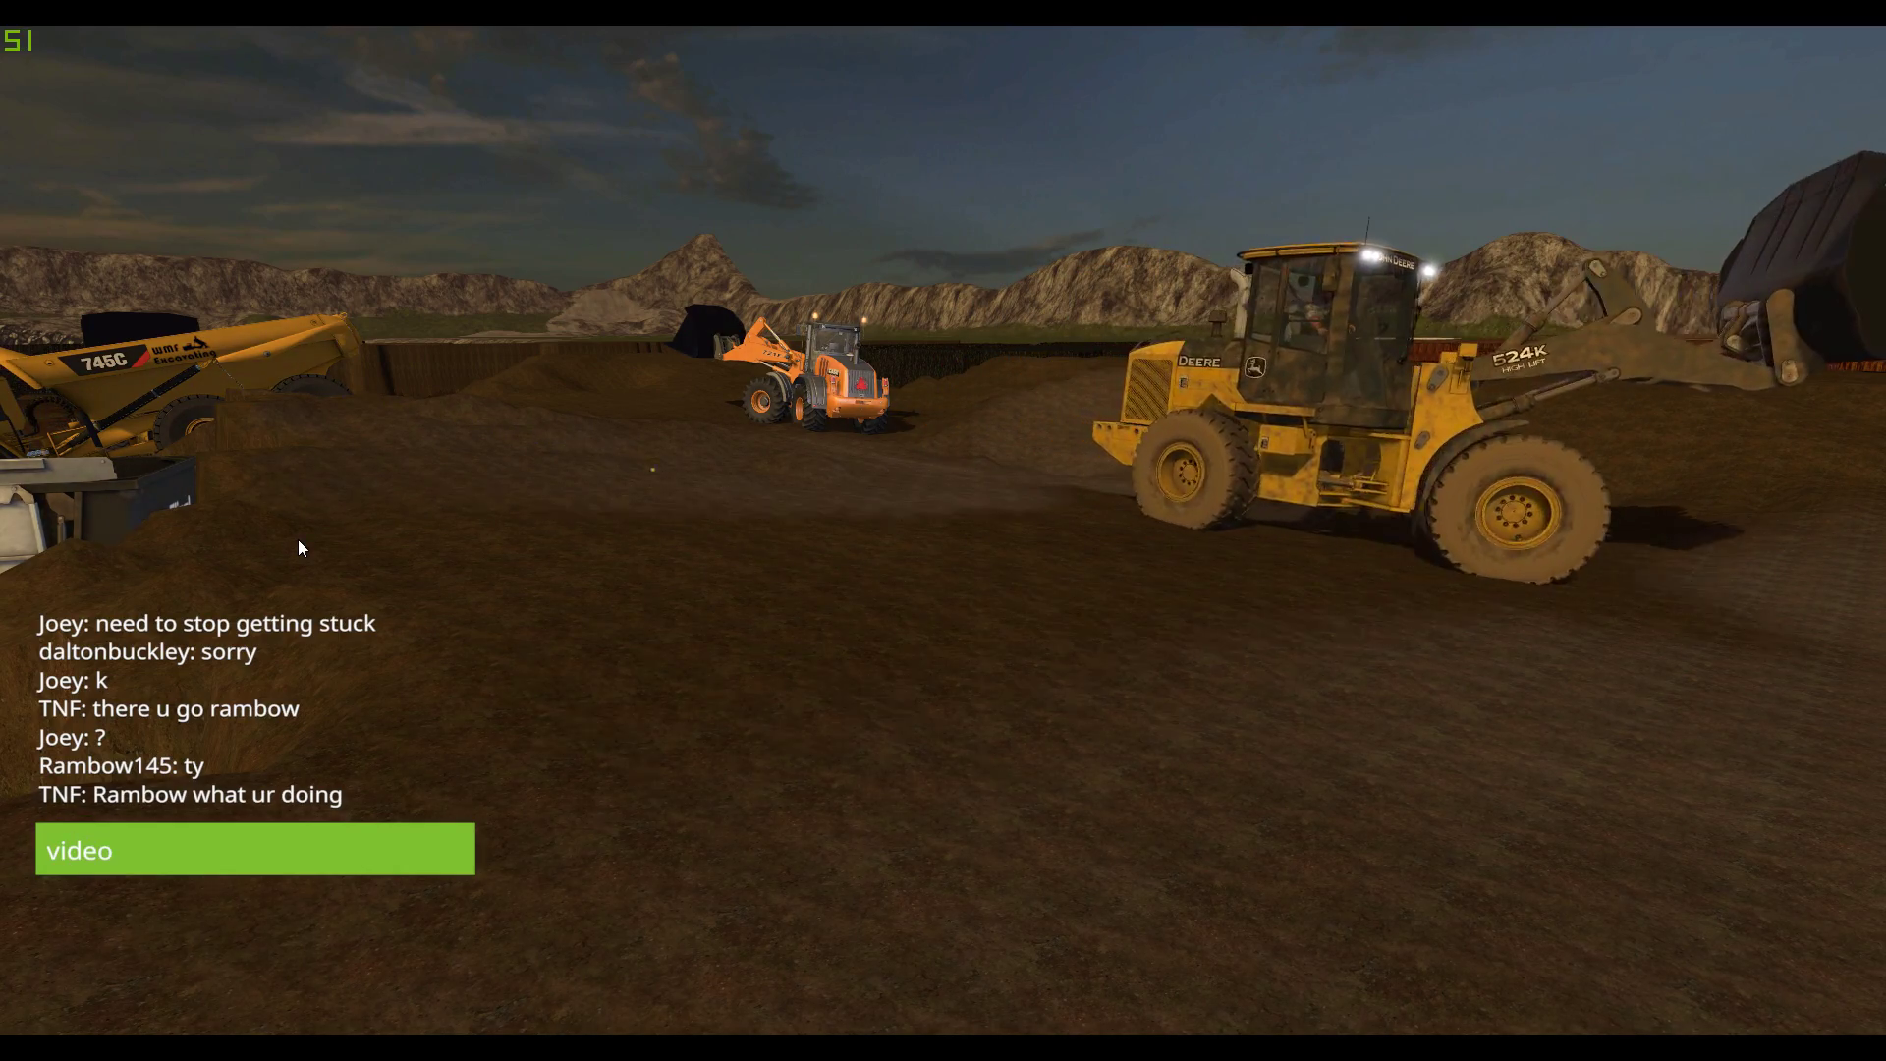
key("Return")
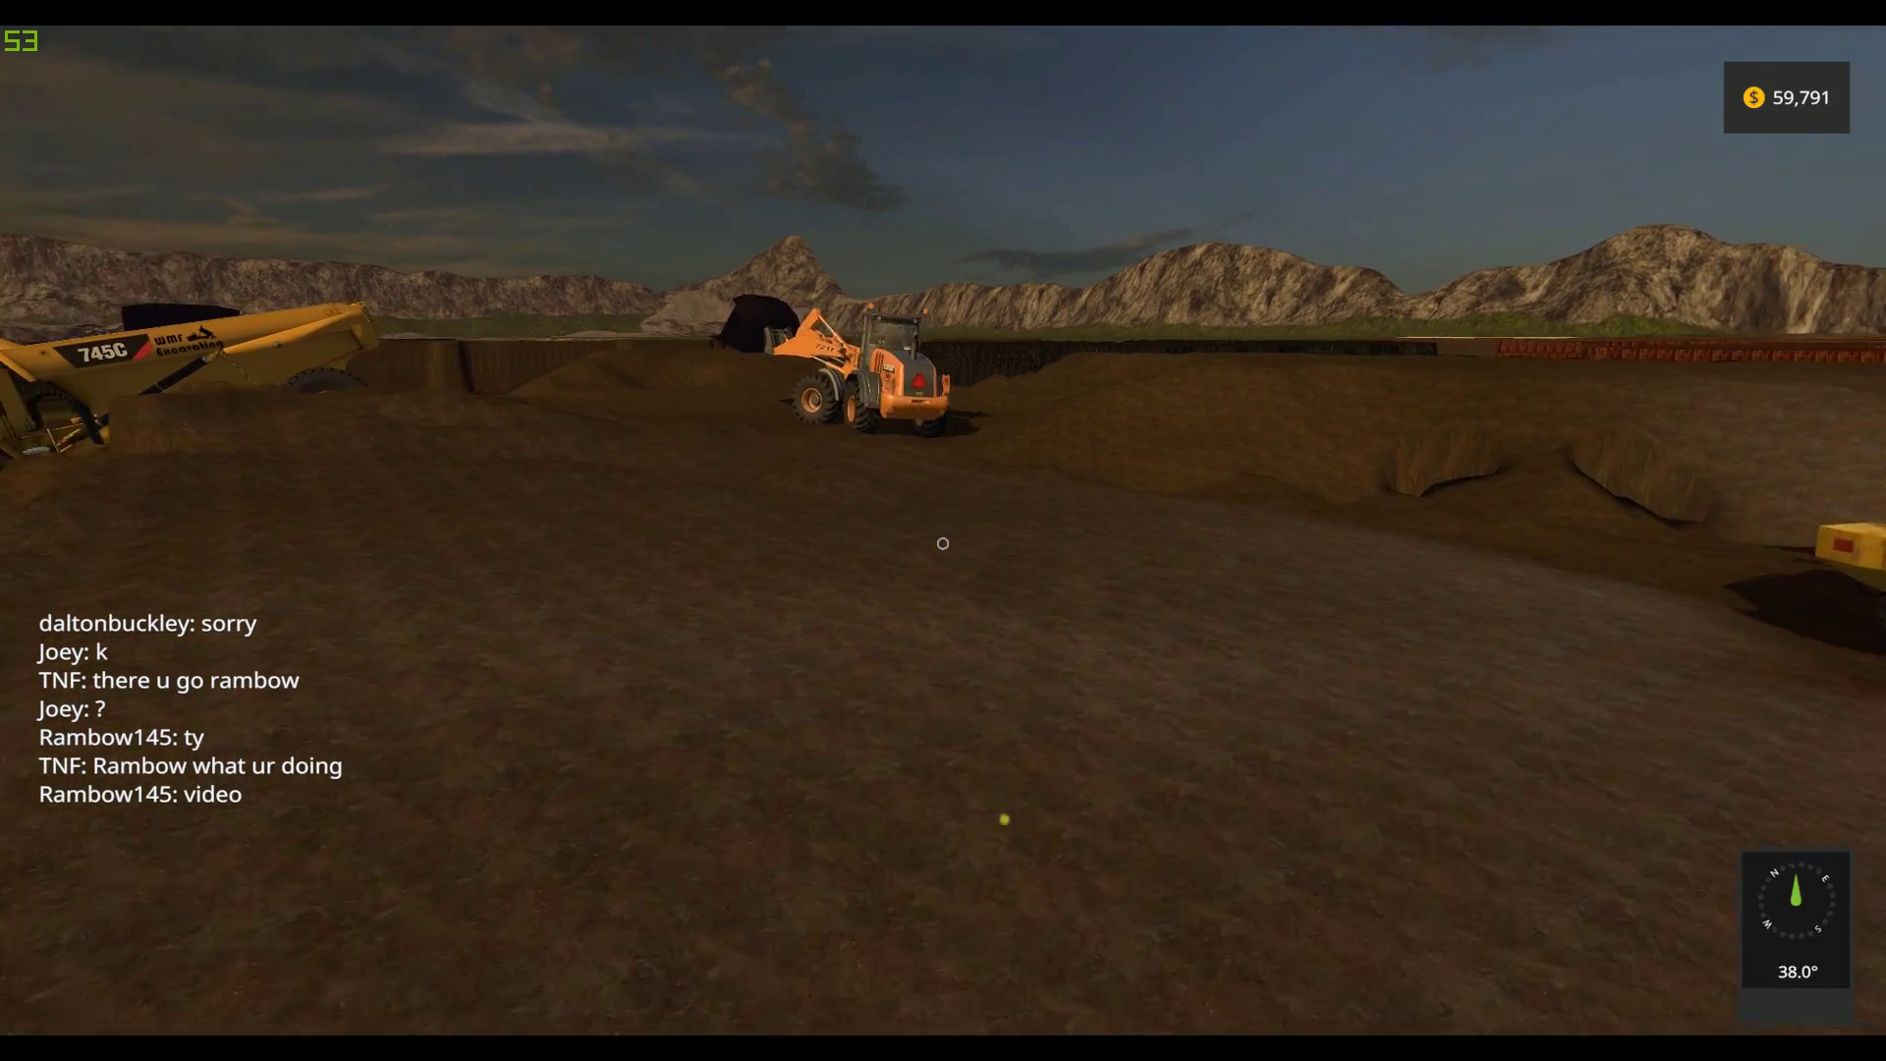
type("t")
type("sa")
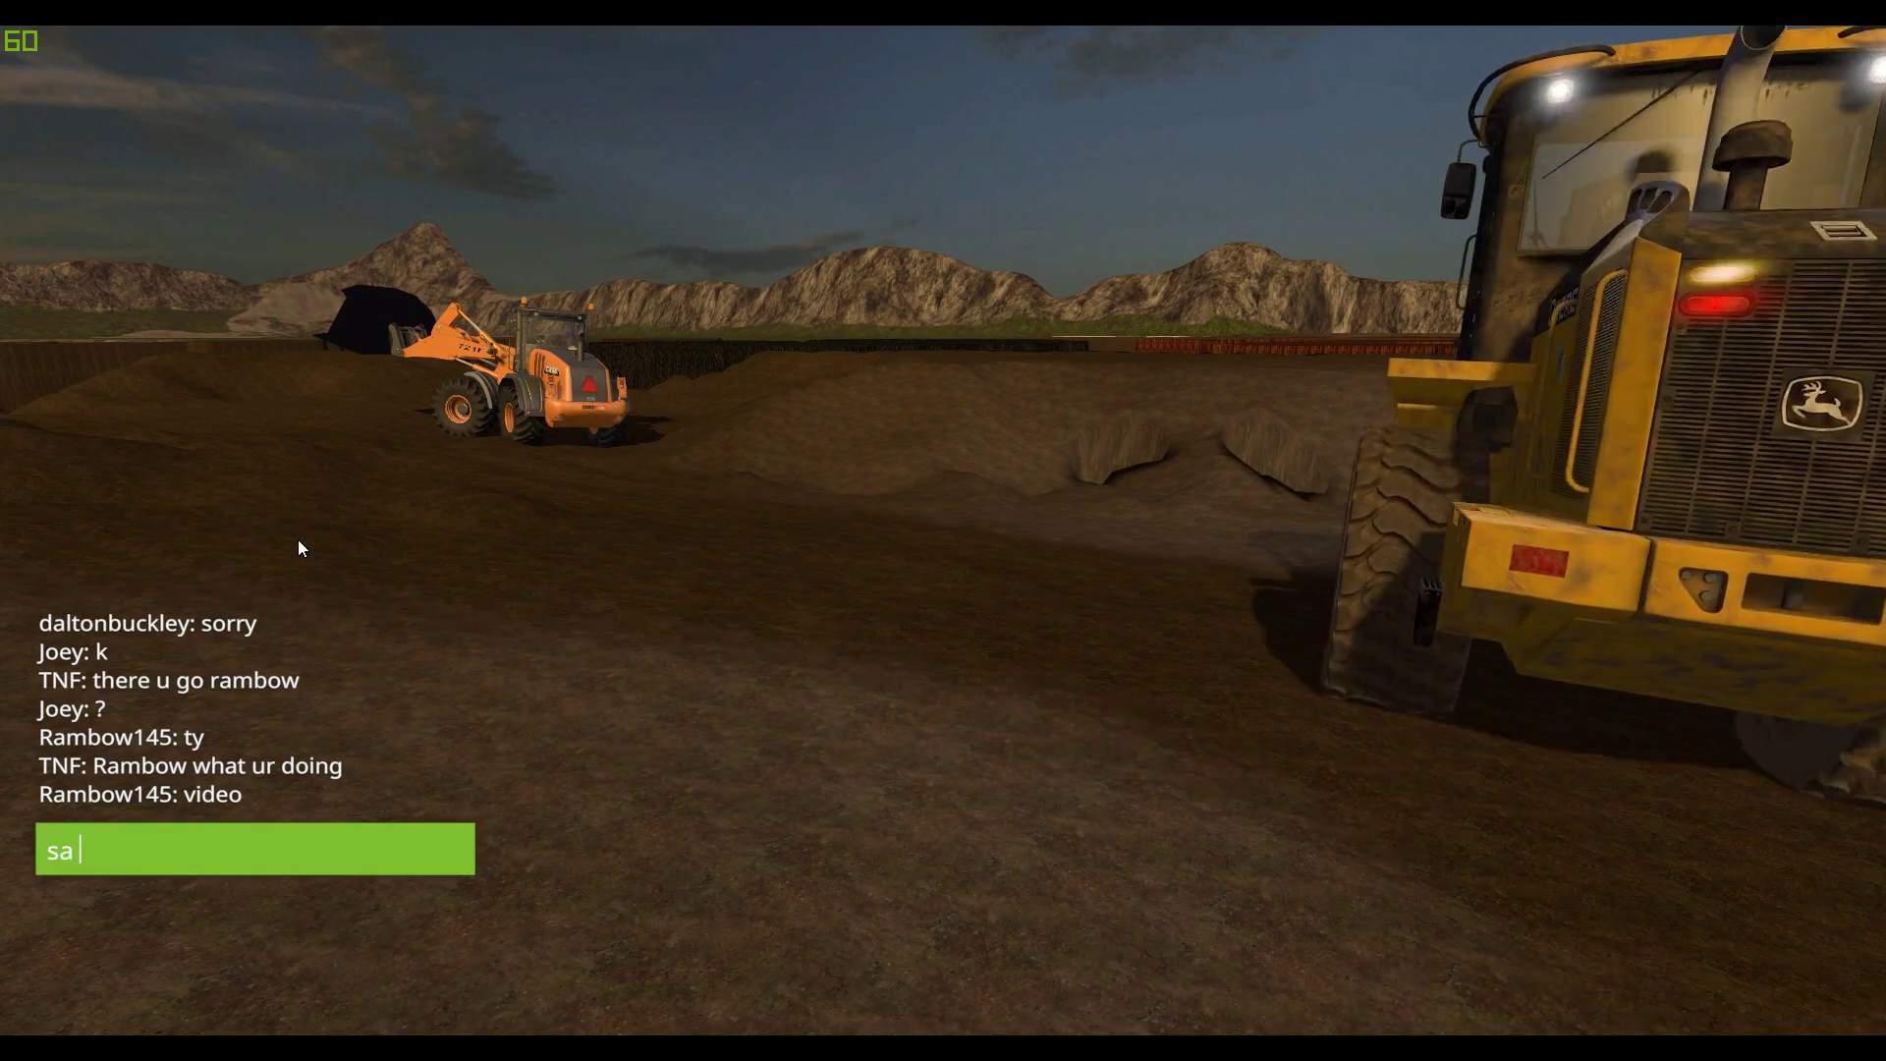
type("y hi")
key("Return")
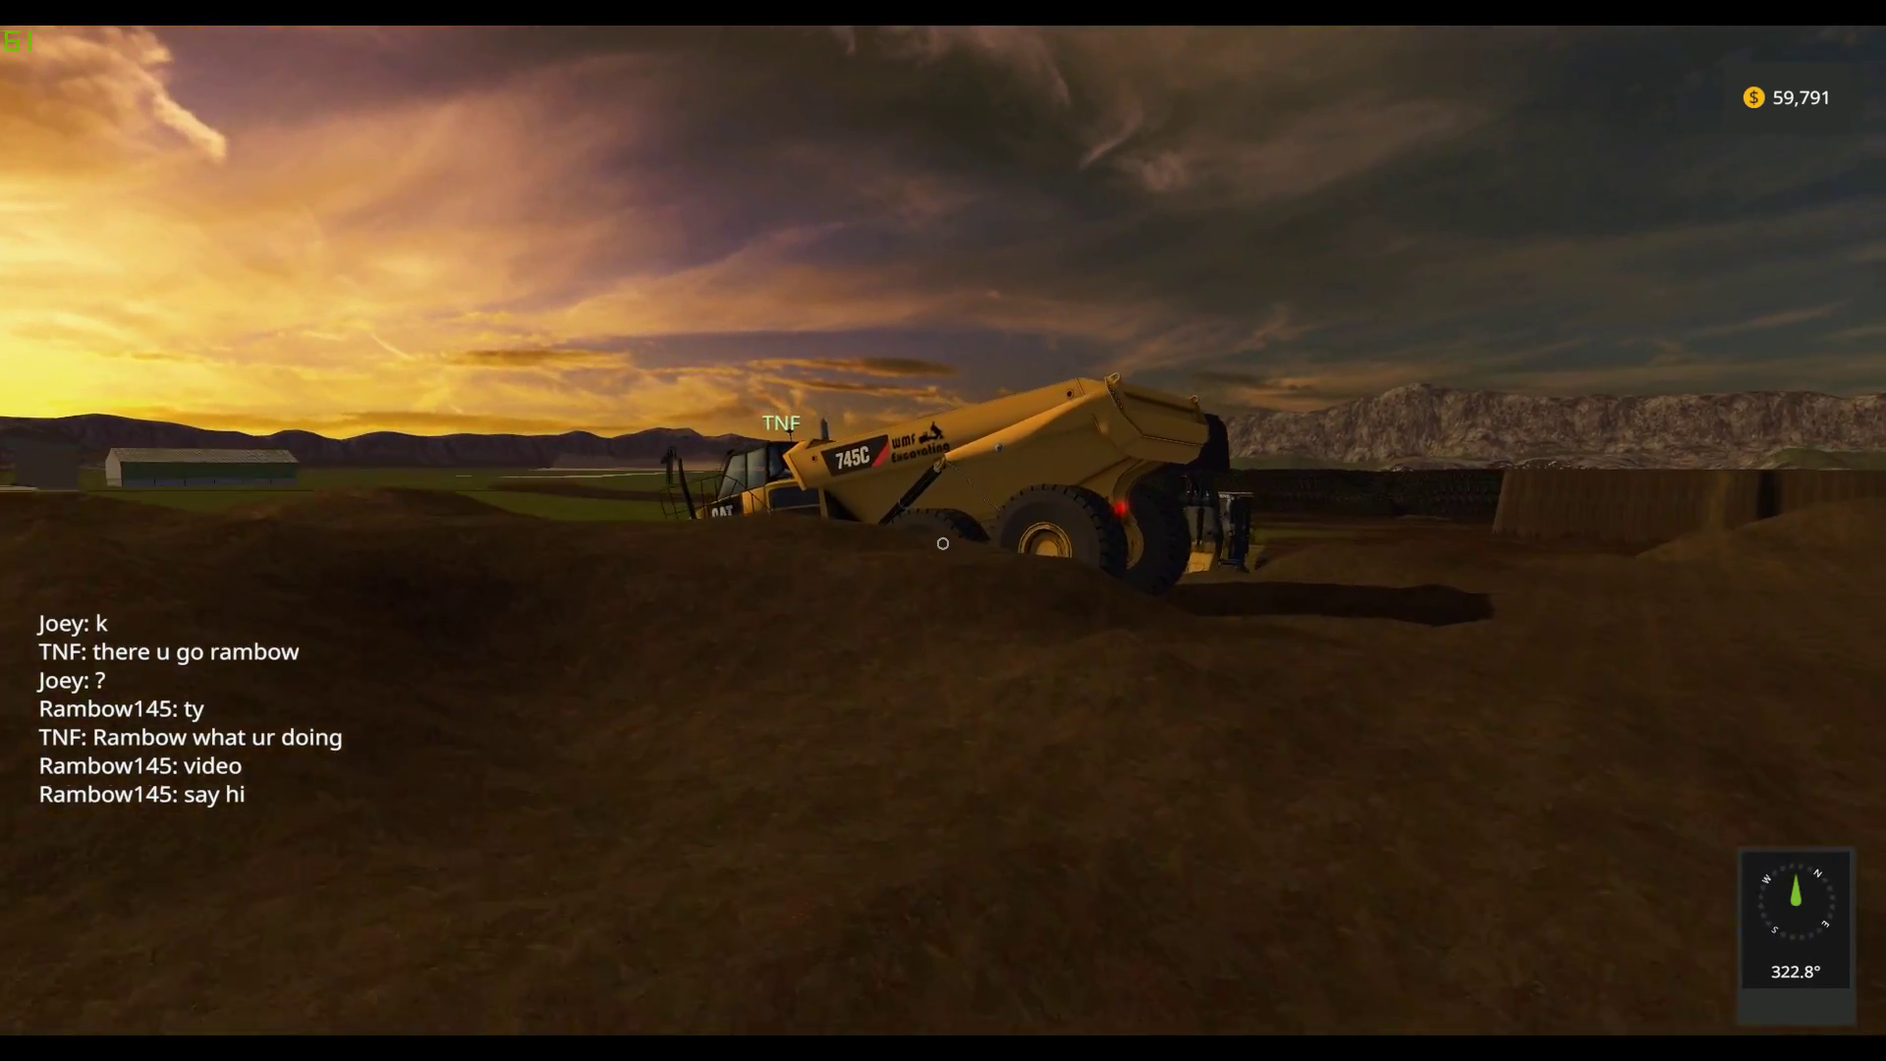
Walk up the dirt mound, past the wheel loader, to the articulated dump truck and grey trailer
key("w")
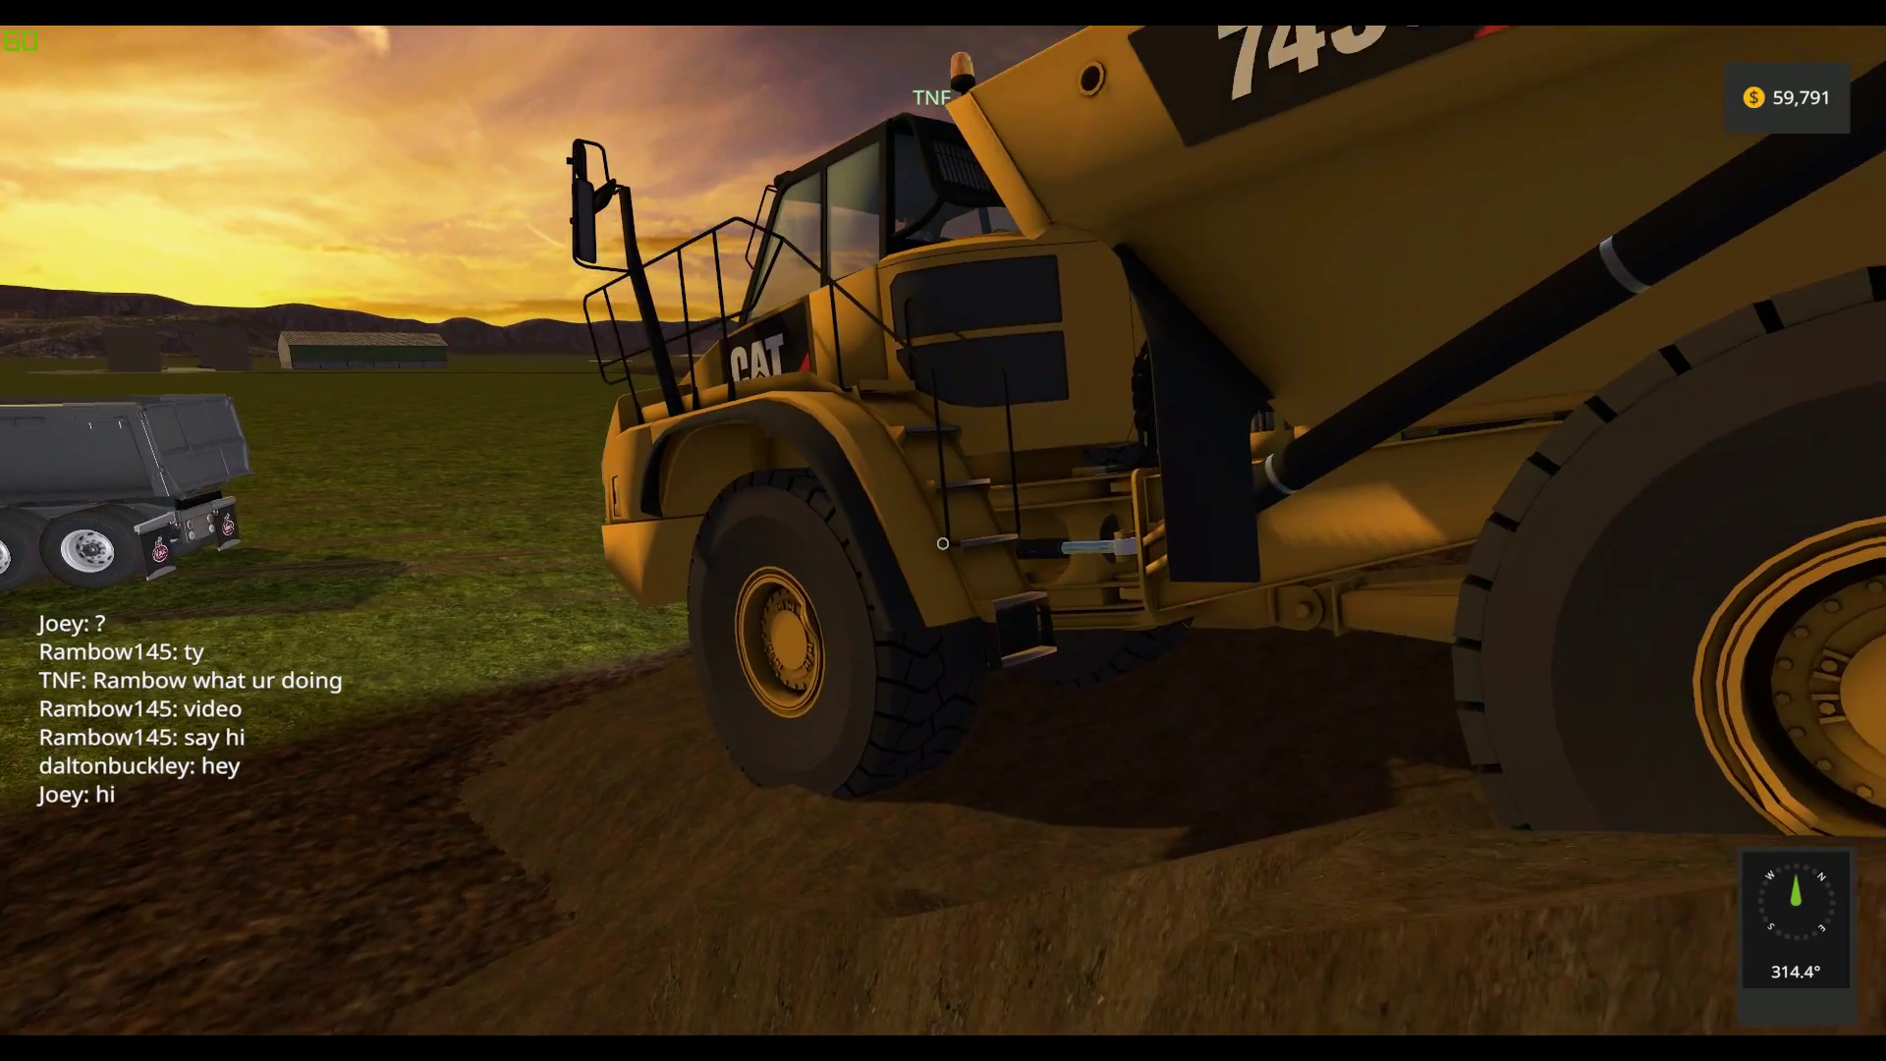
key("w")
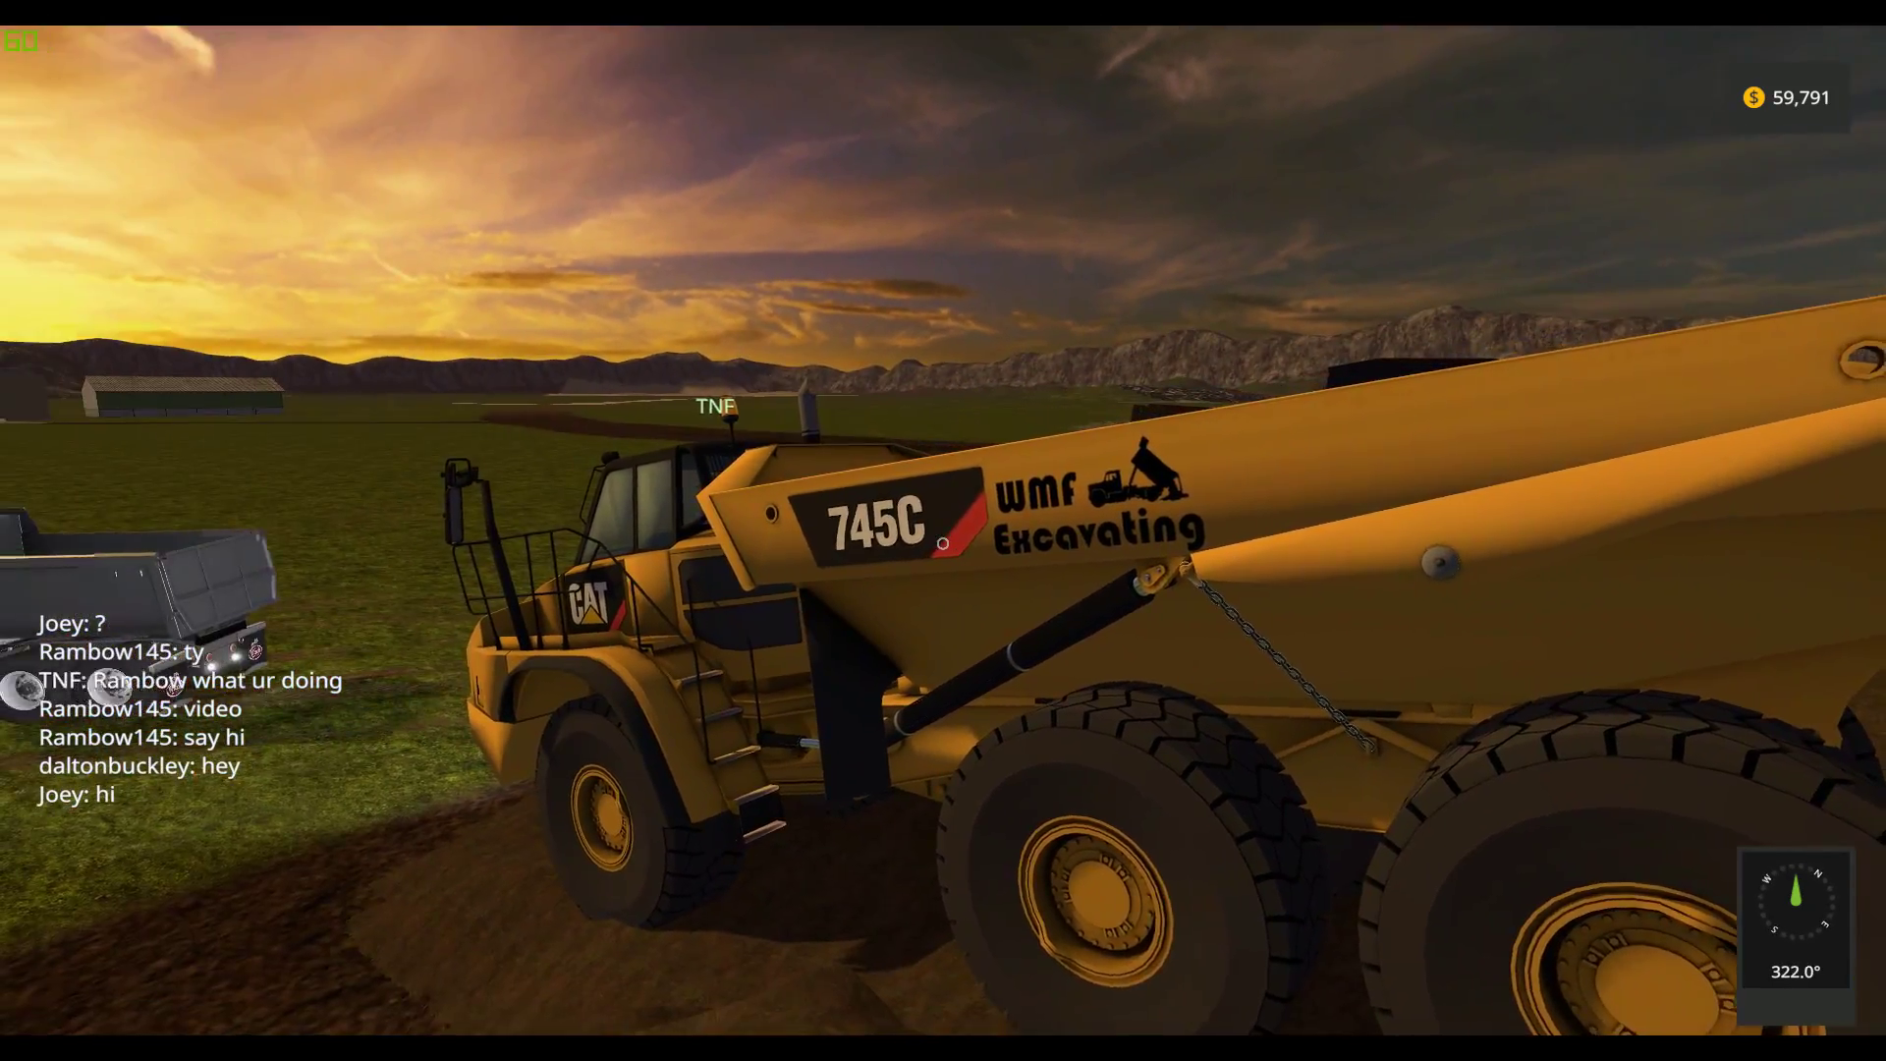
key("w")
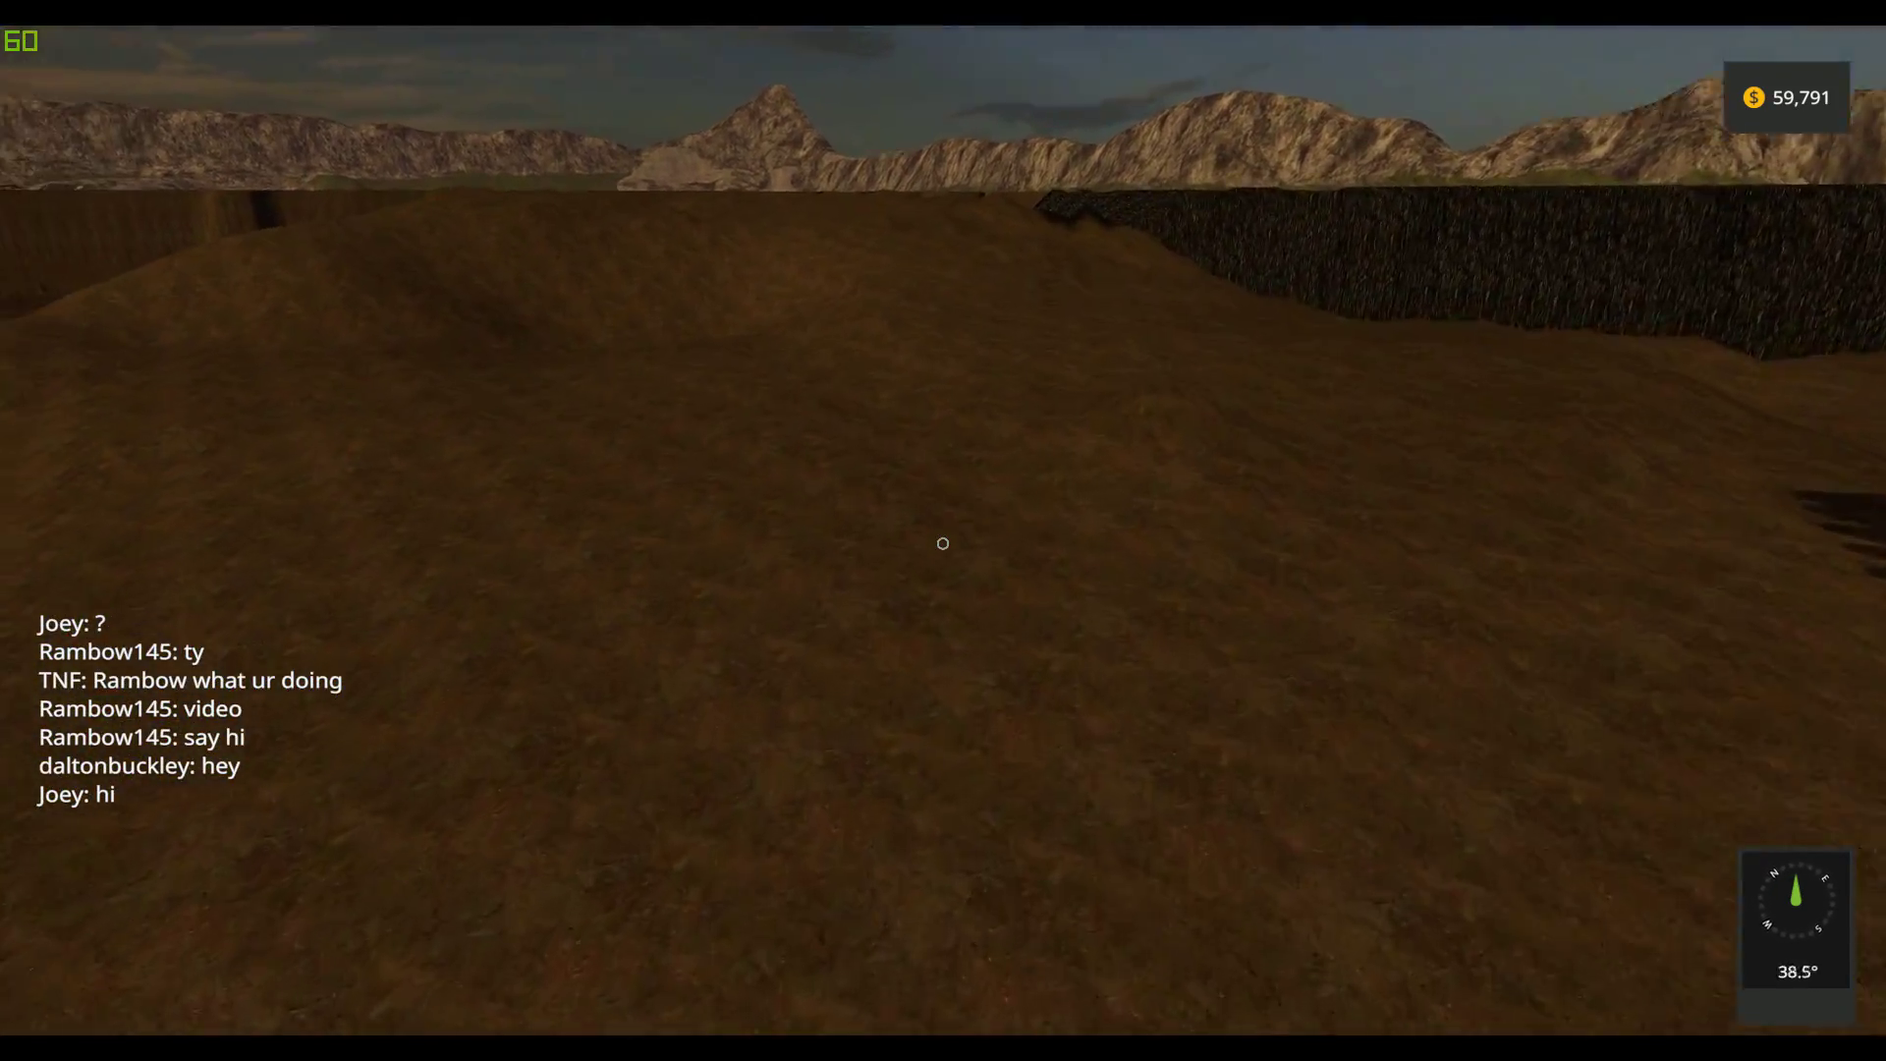
key("w")
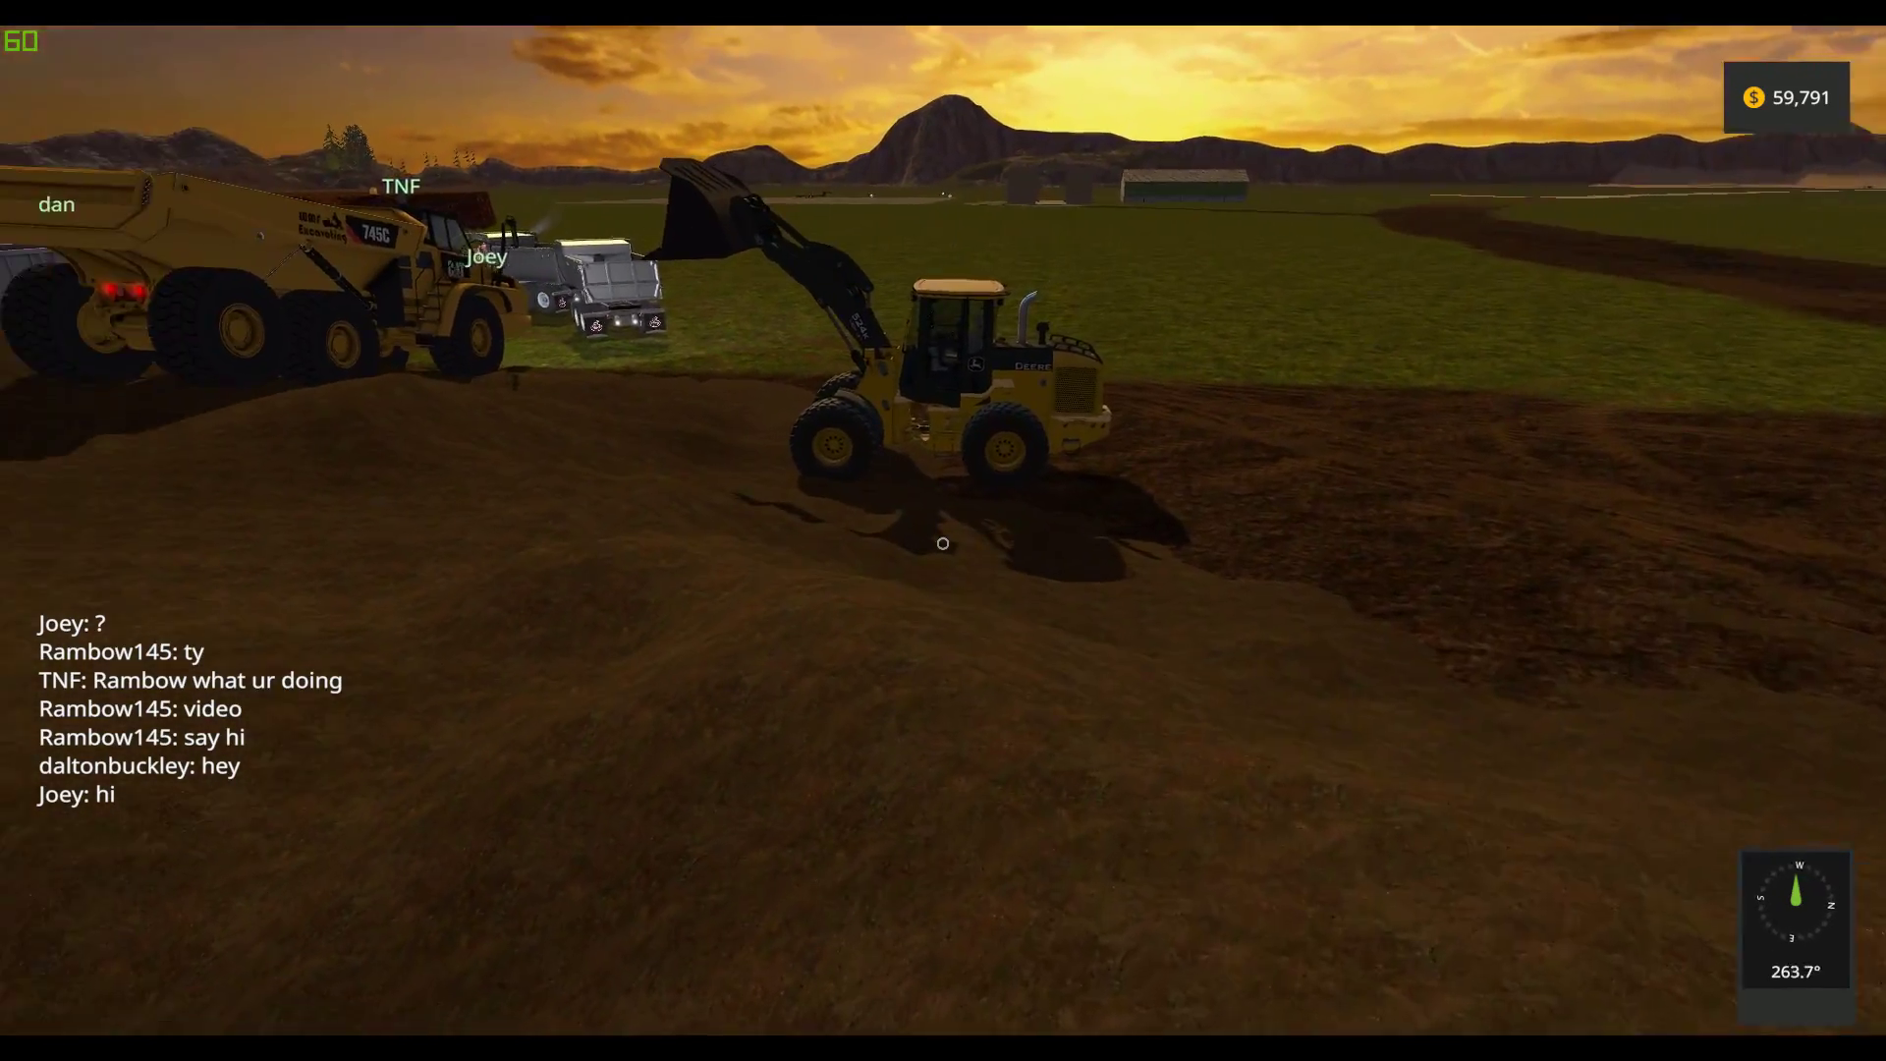
key("w")
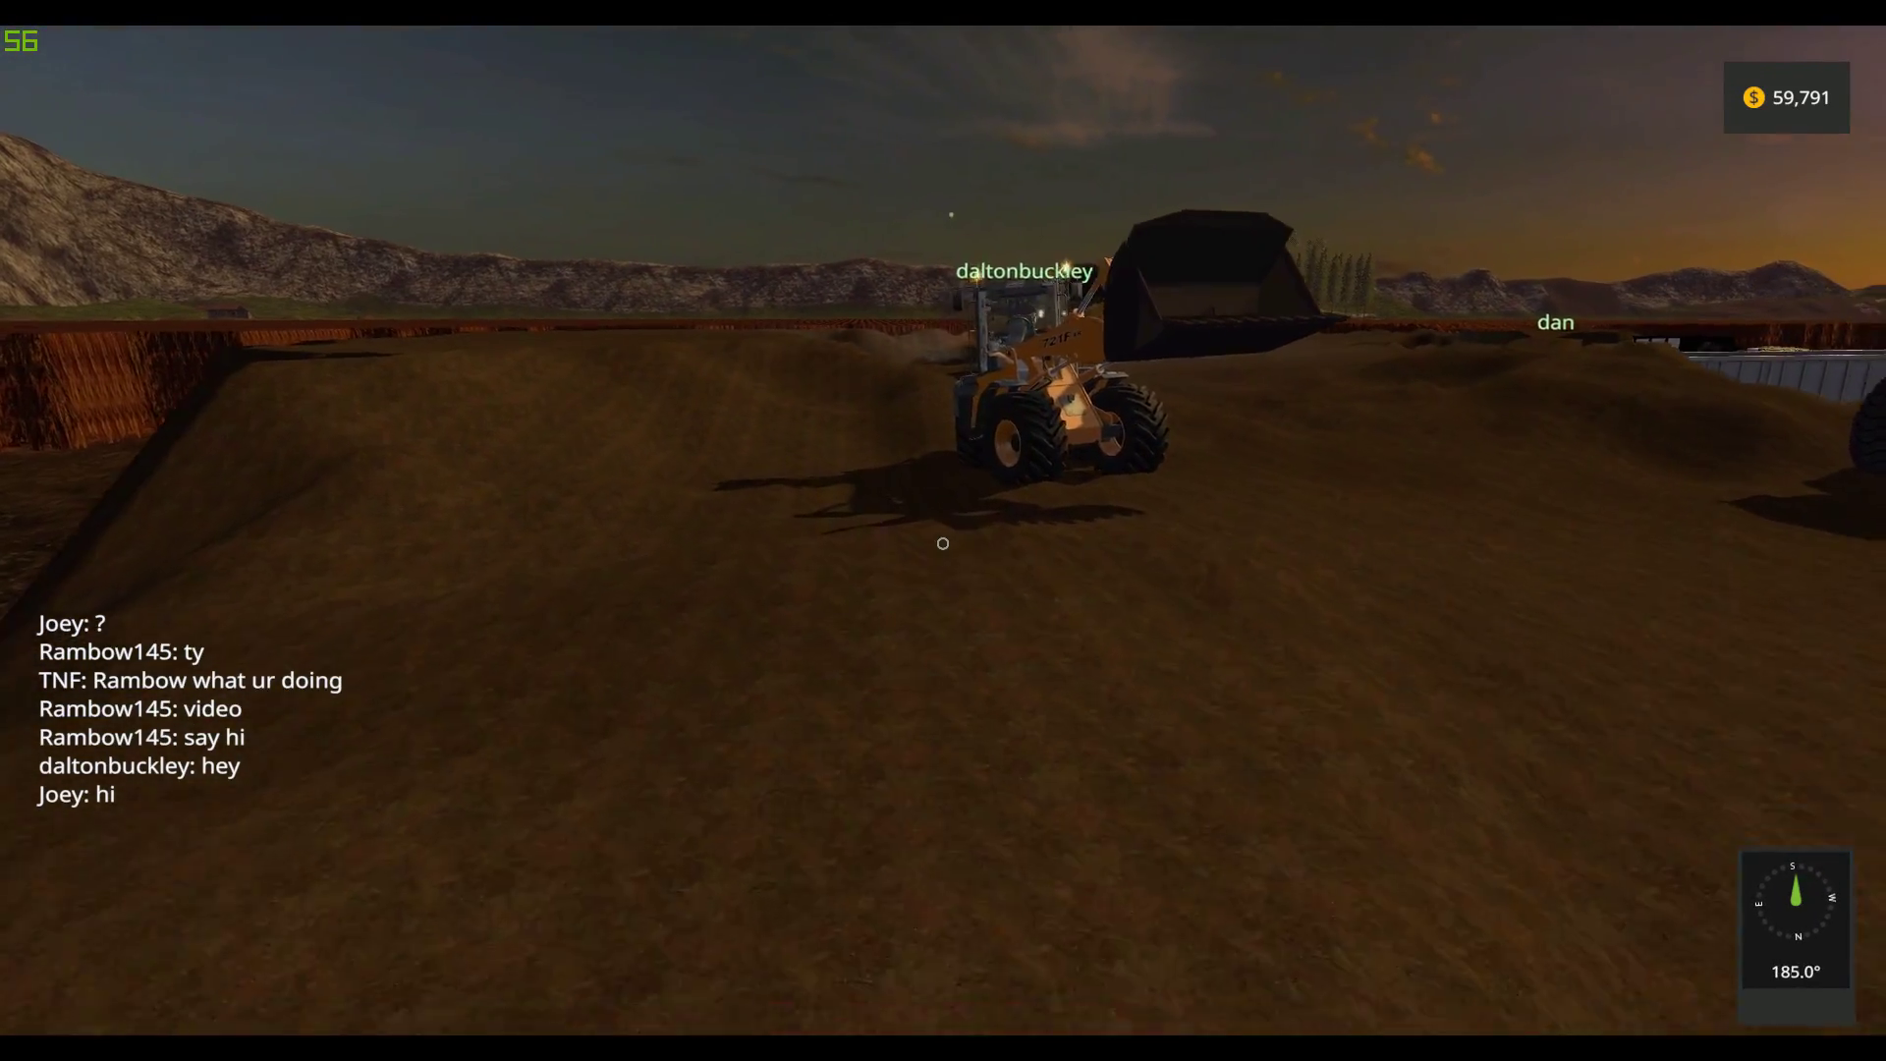
key("w")
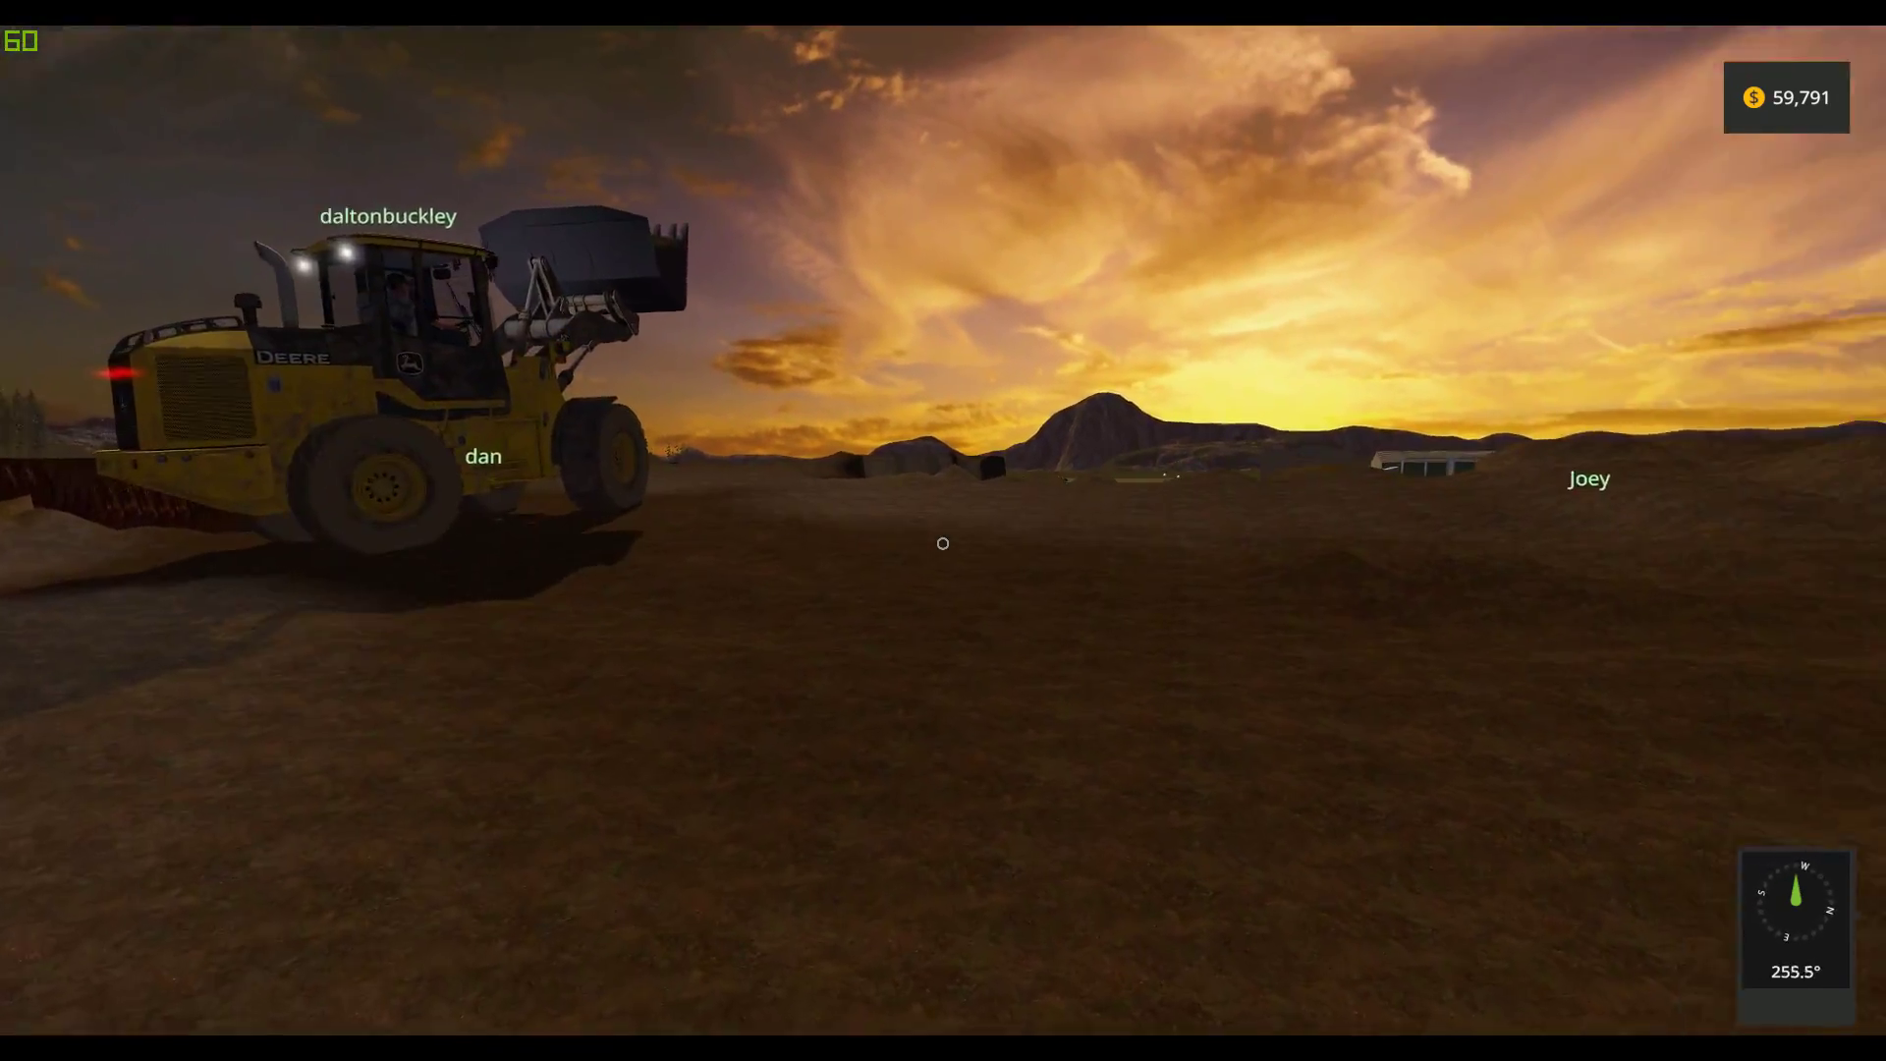
key("w")
key("w")
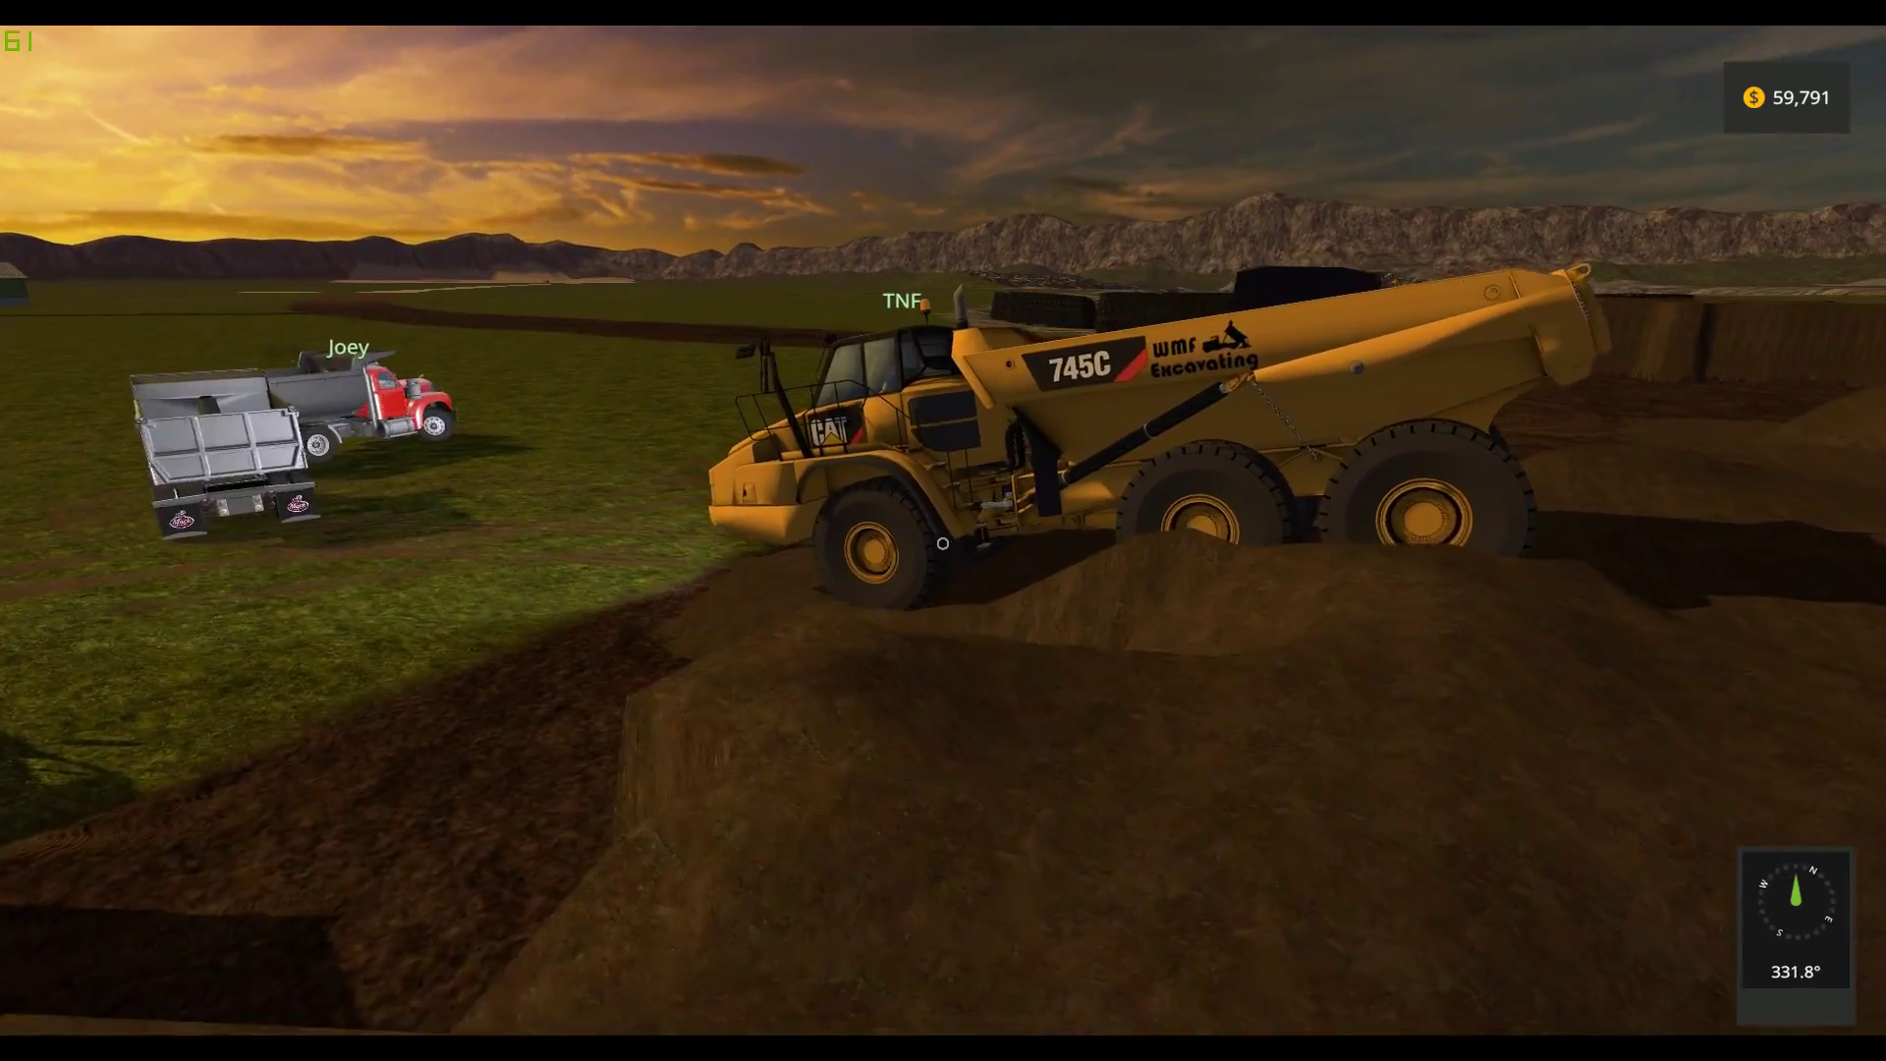
key("w")
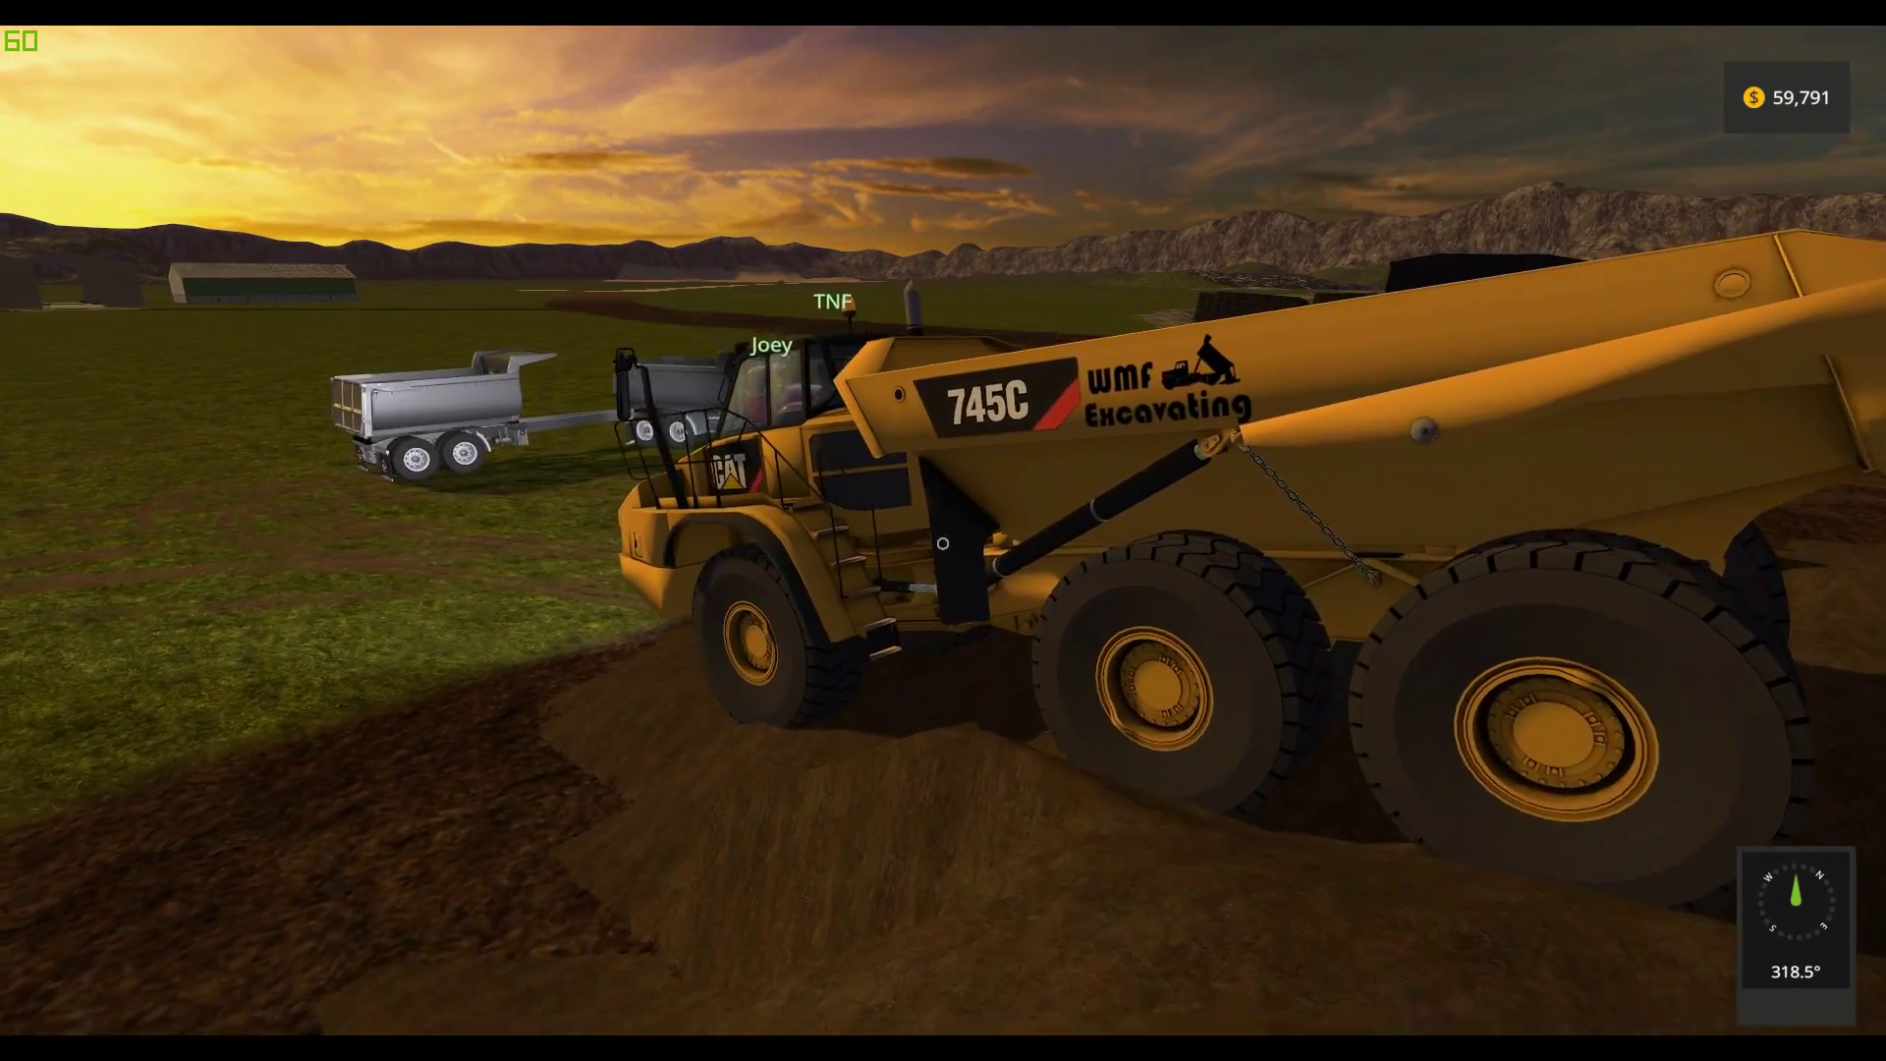
key("w")
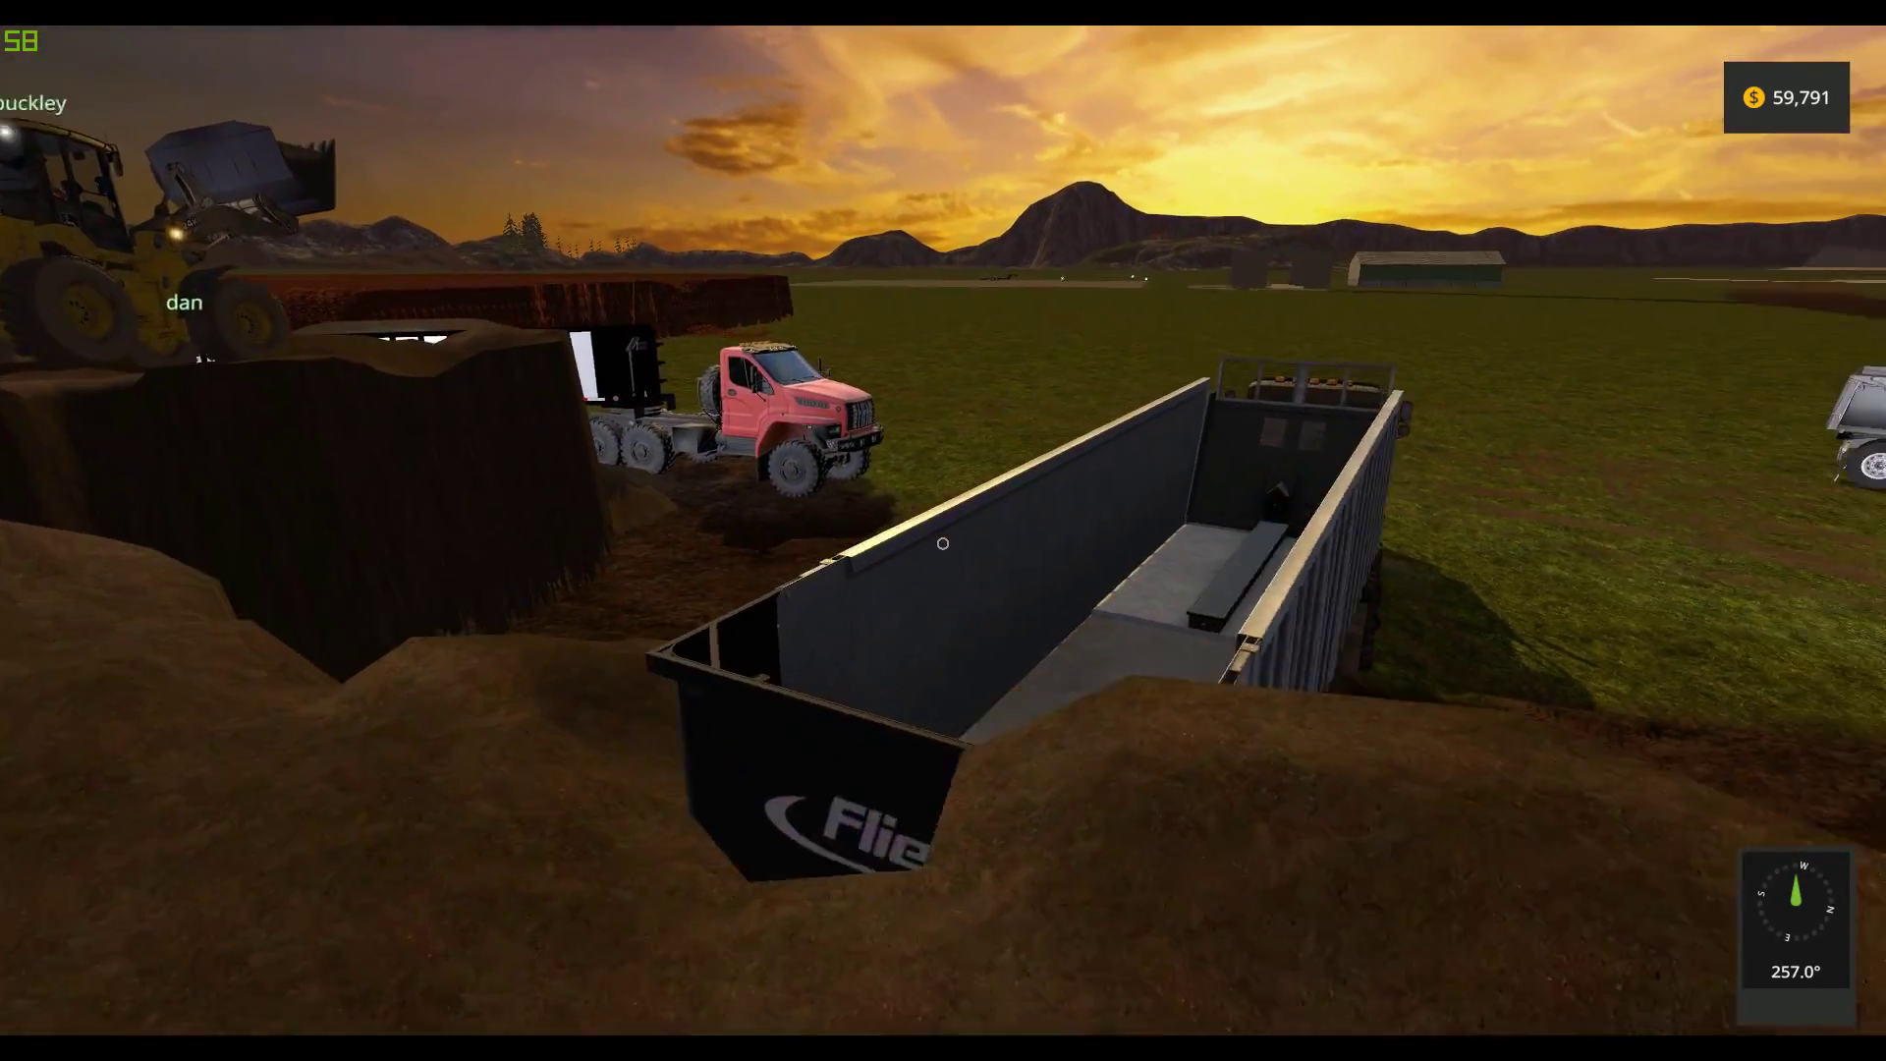
Walk past the pink URAL truck, then cycle vehicles with Tab into the Ural Next
key("w")
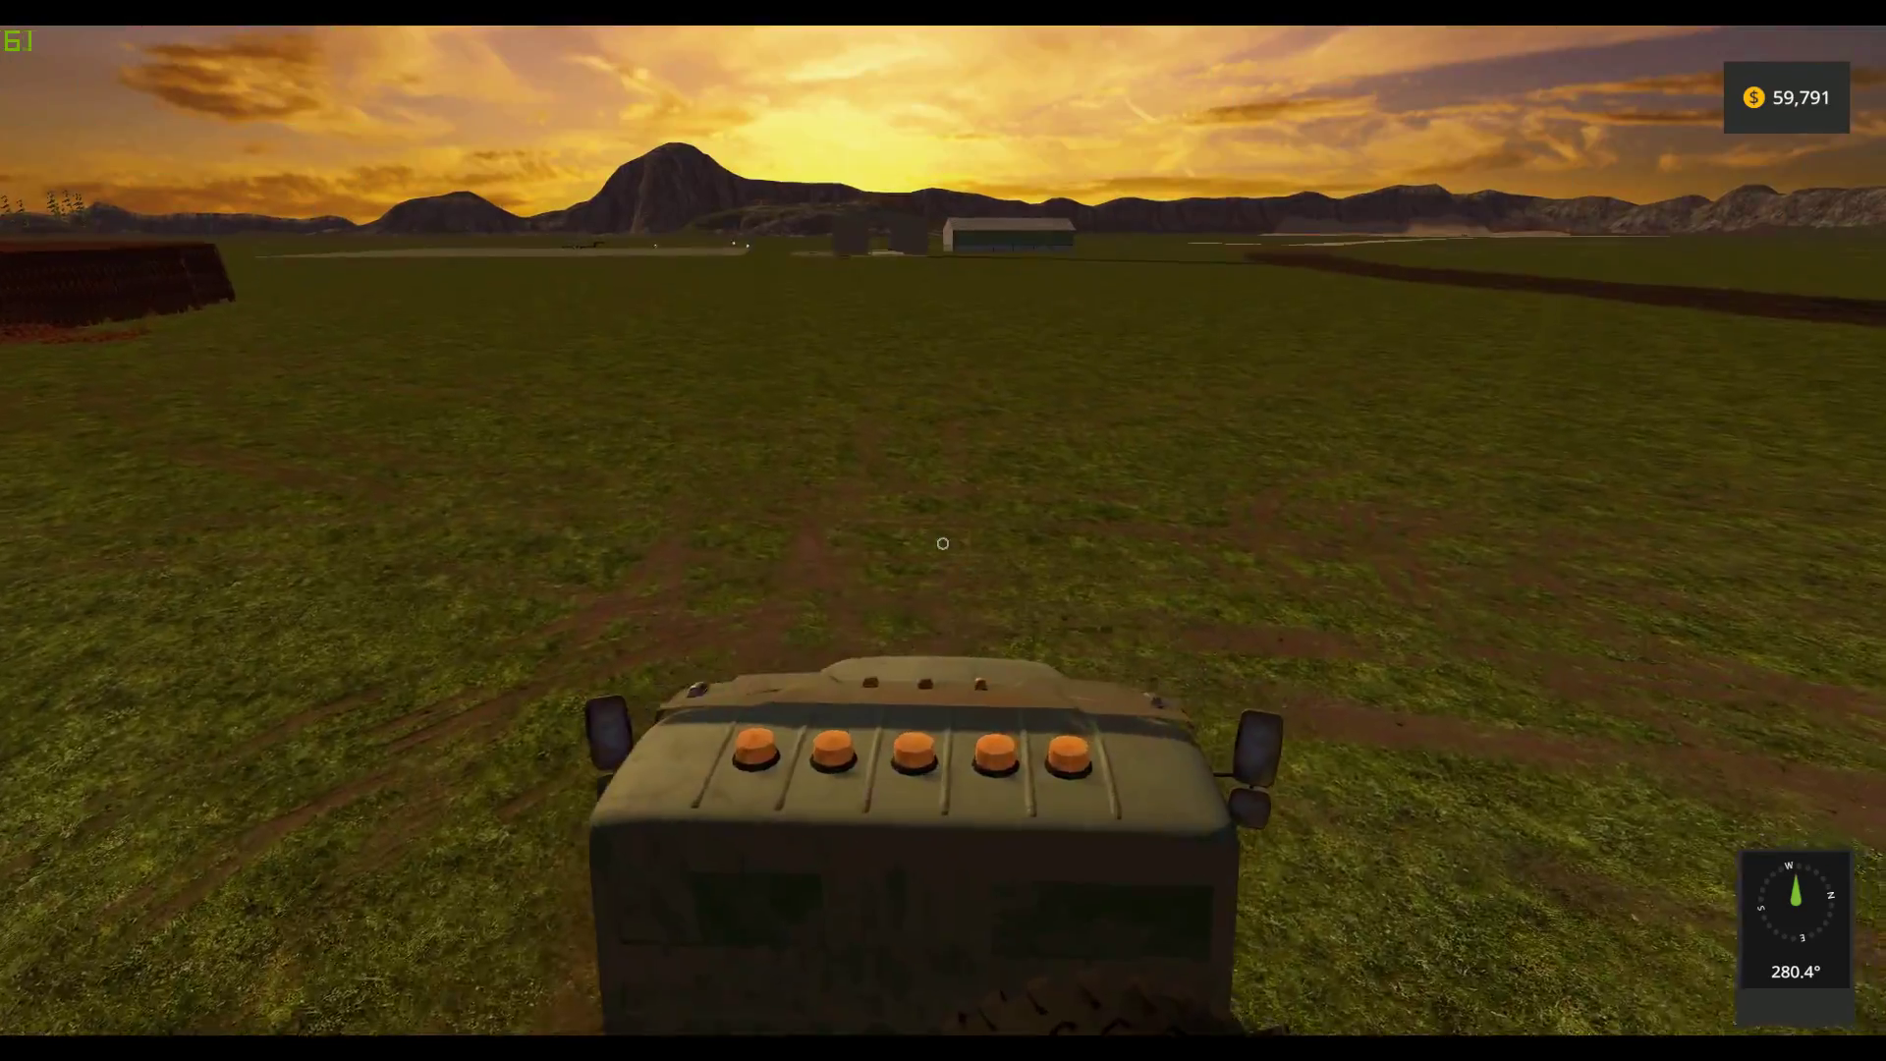
key("w")
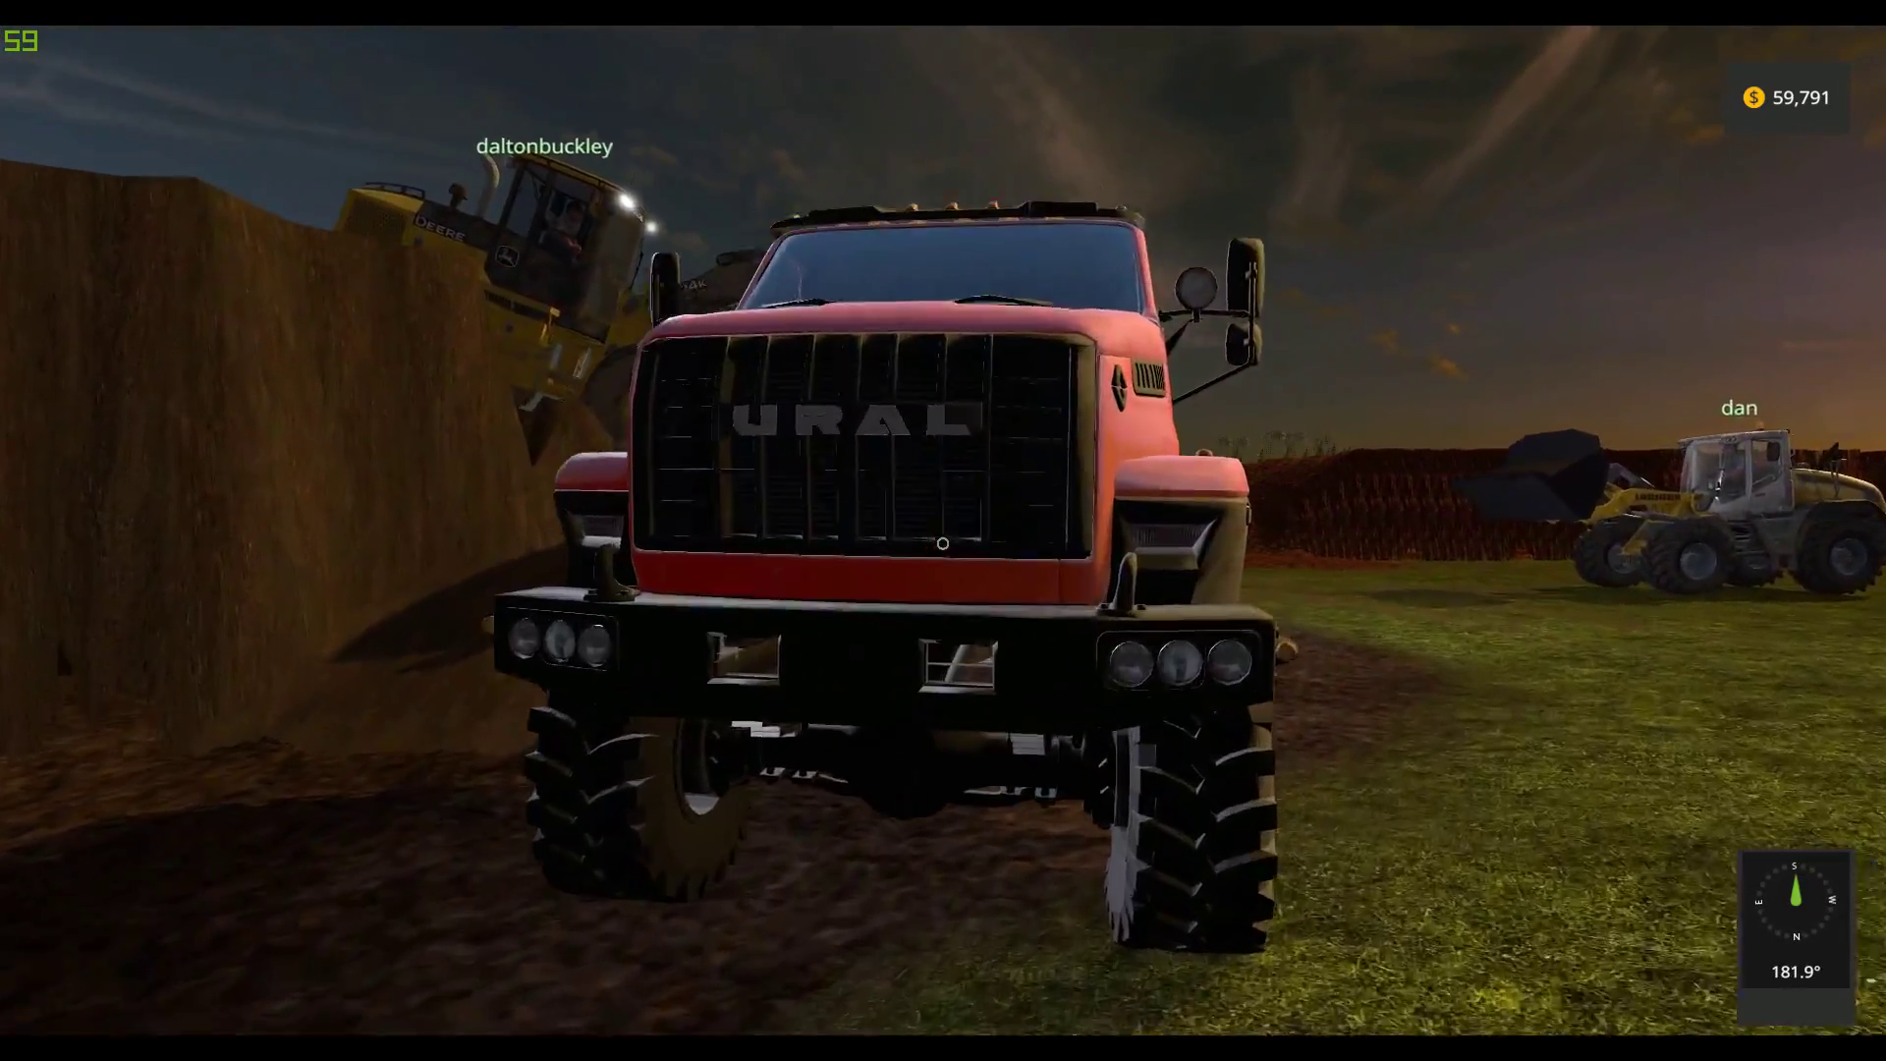
key("w")
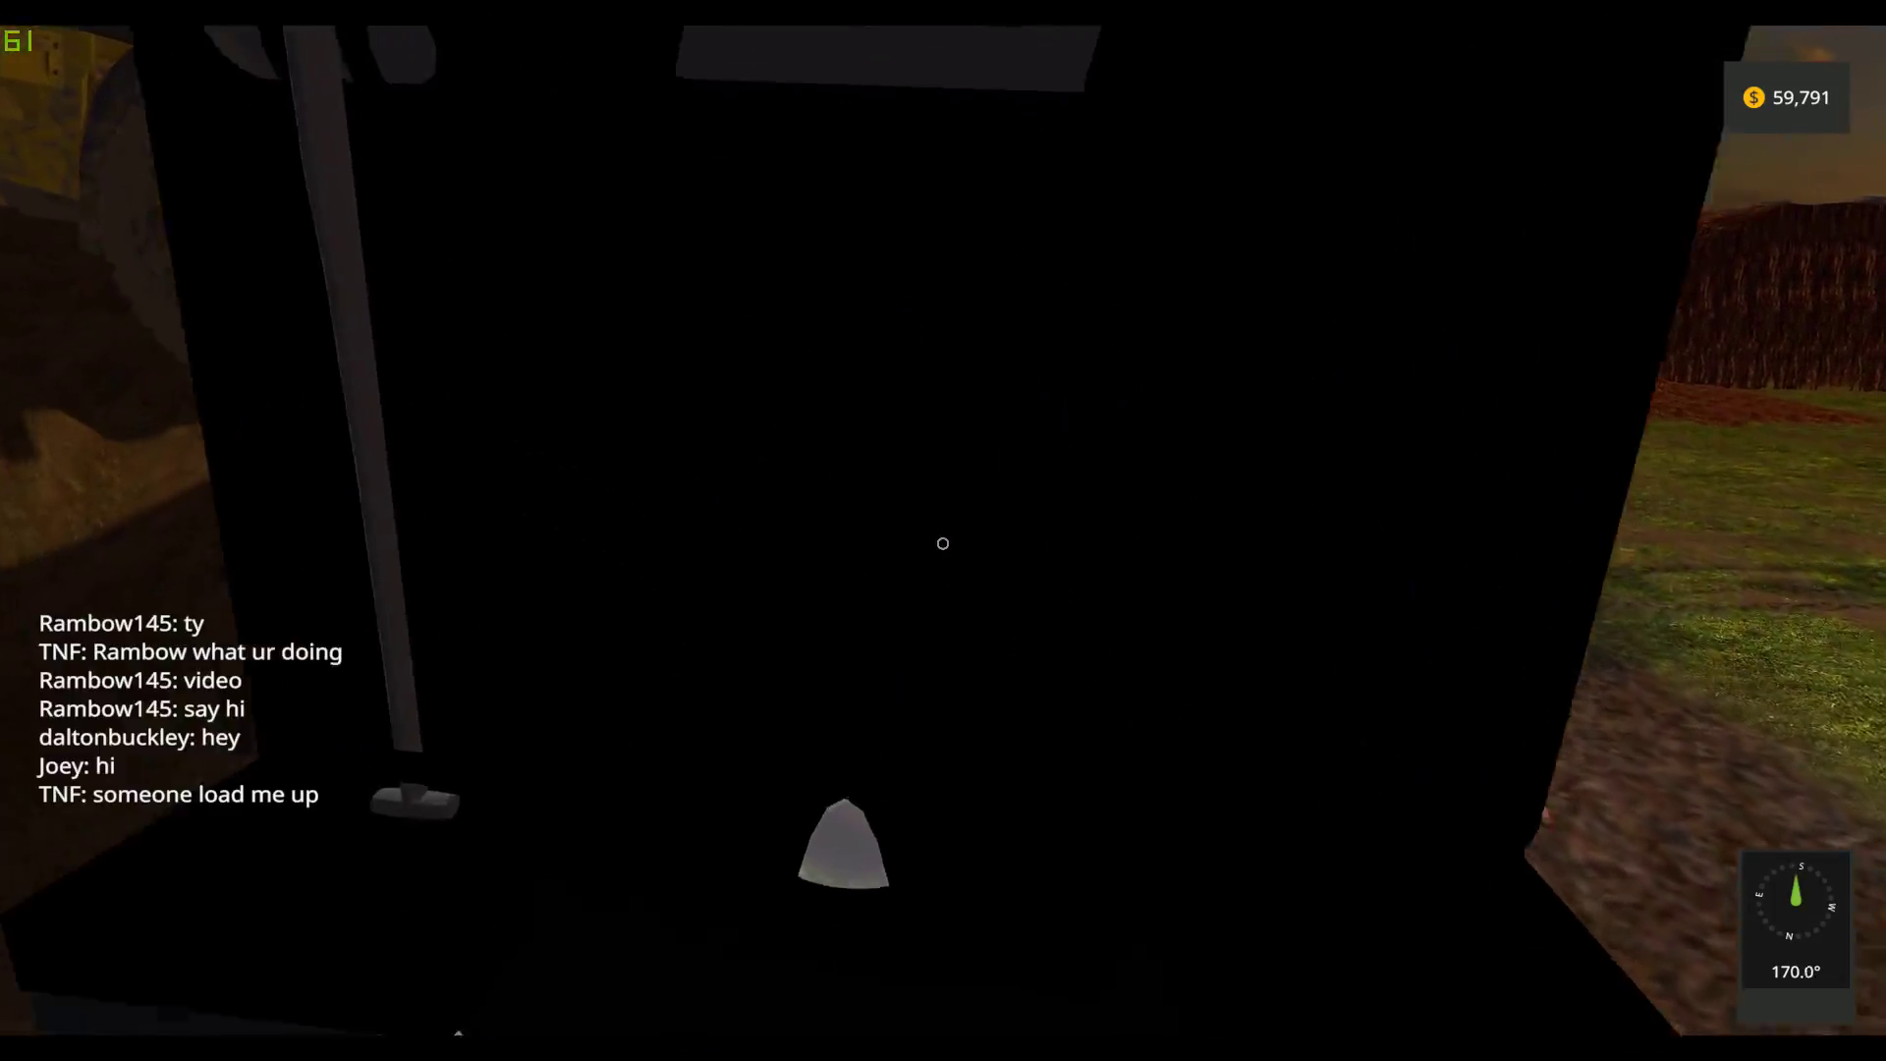
key("w")
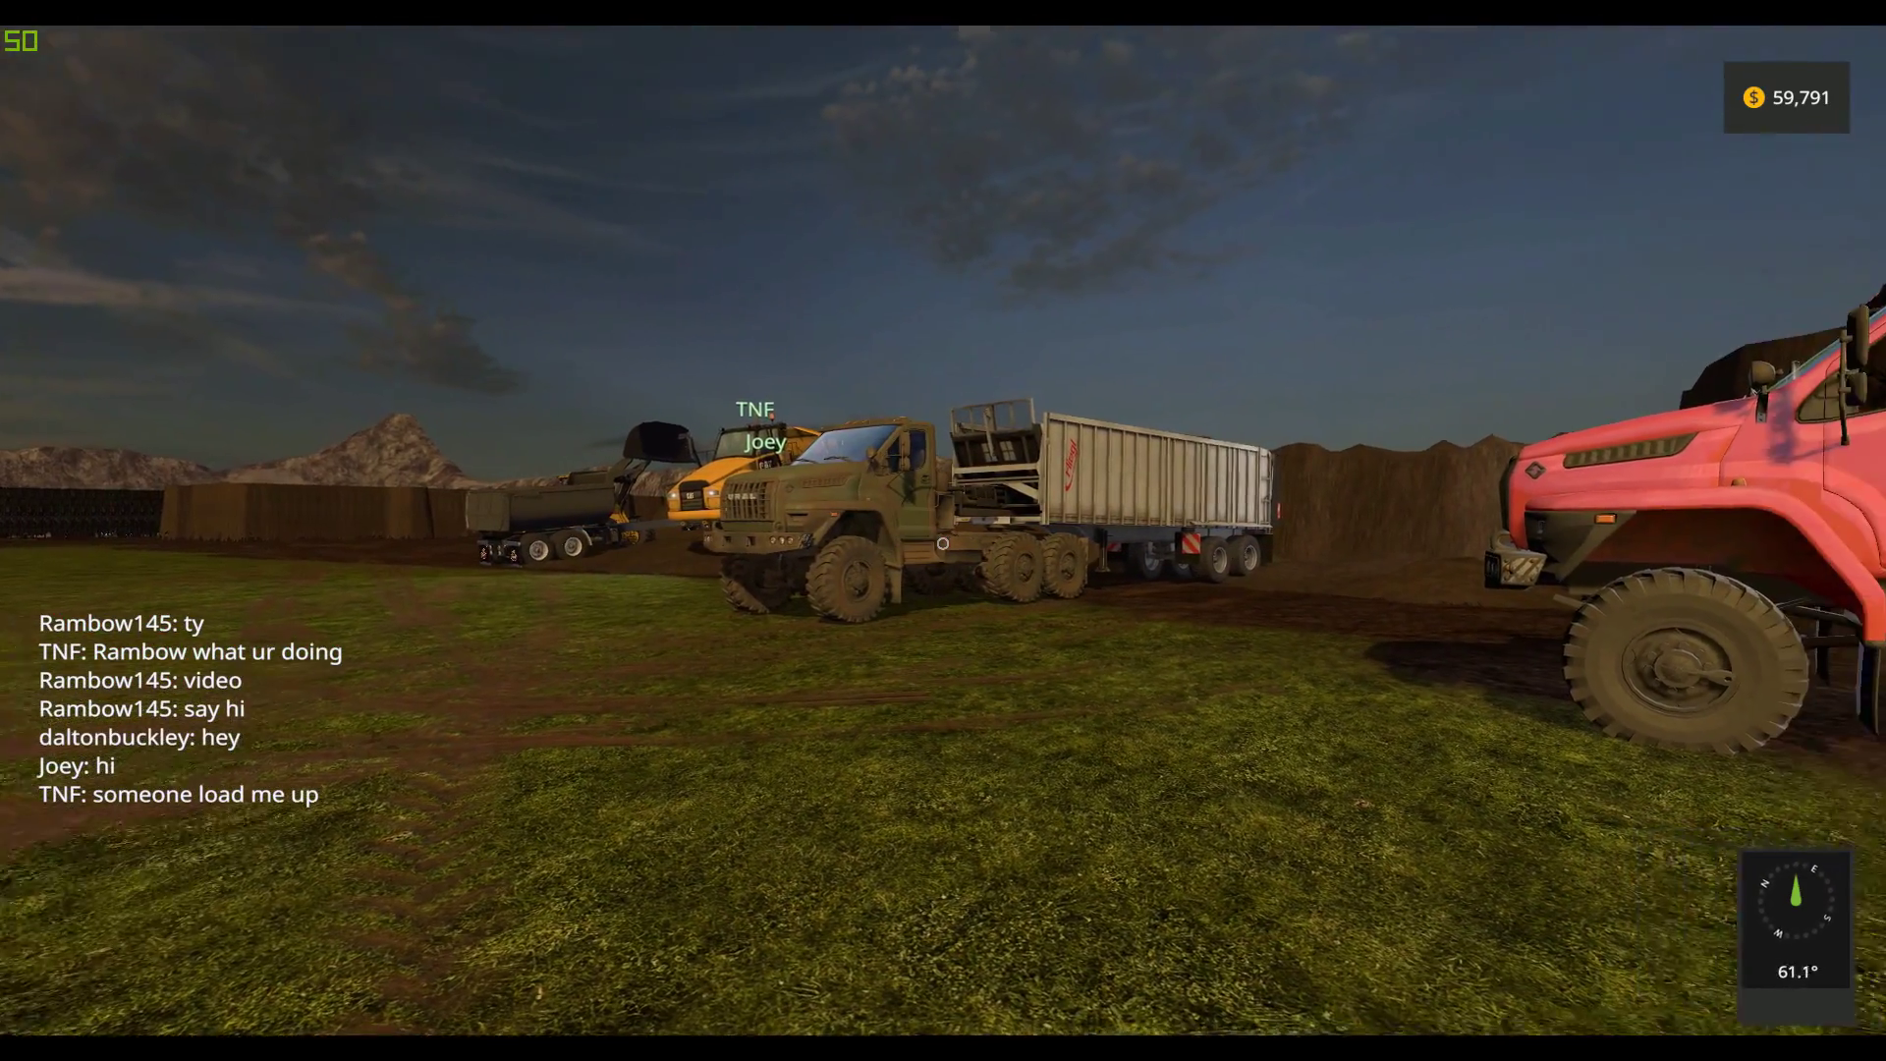
key("w")
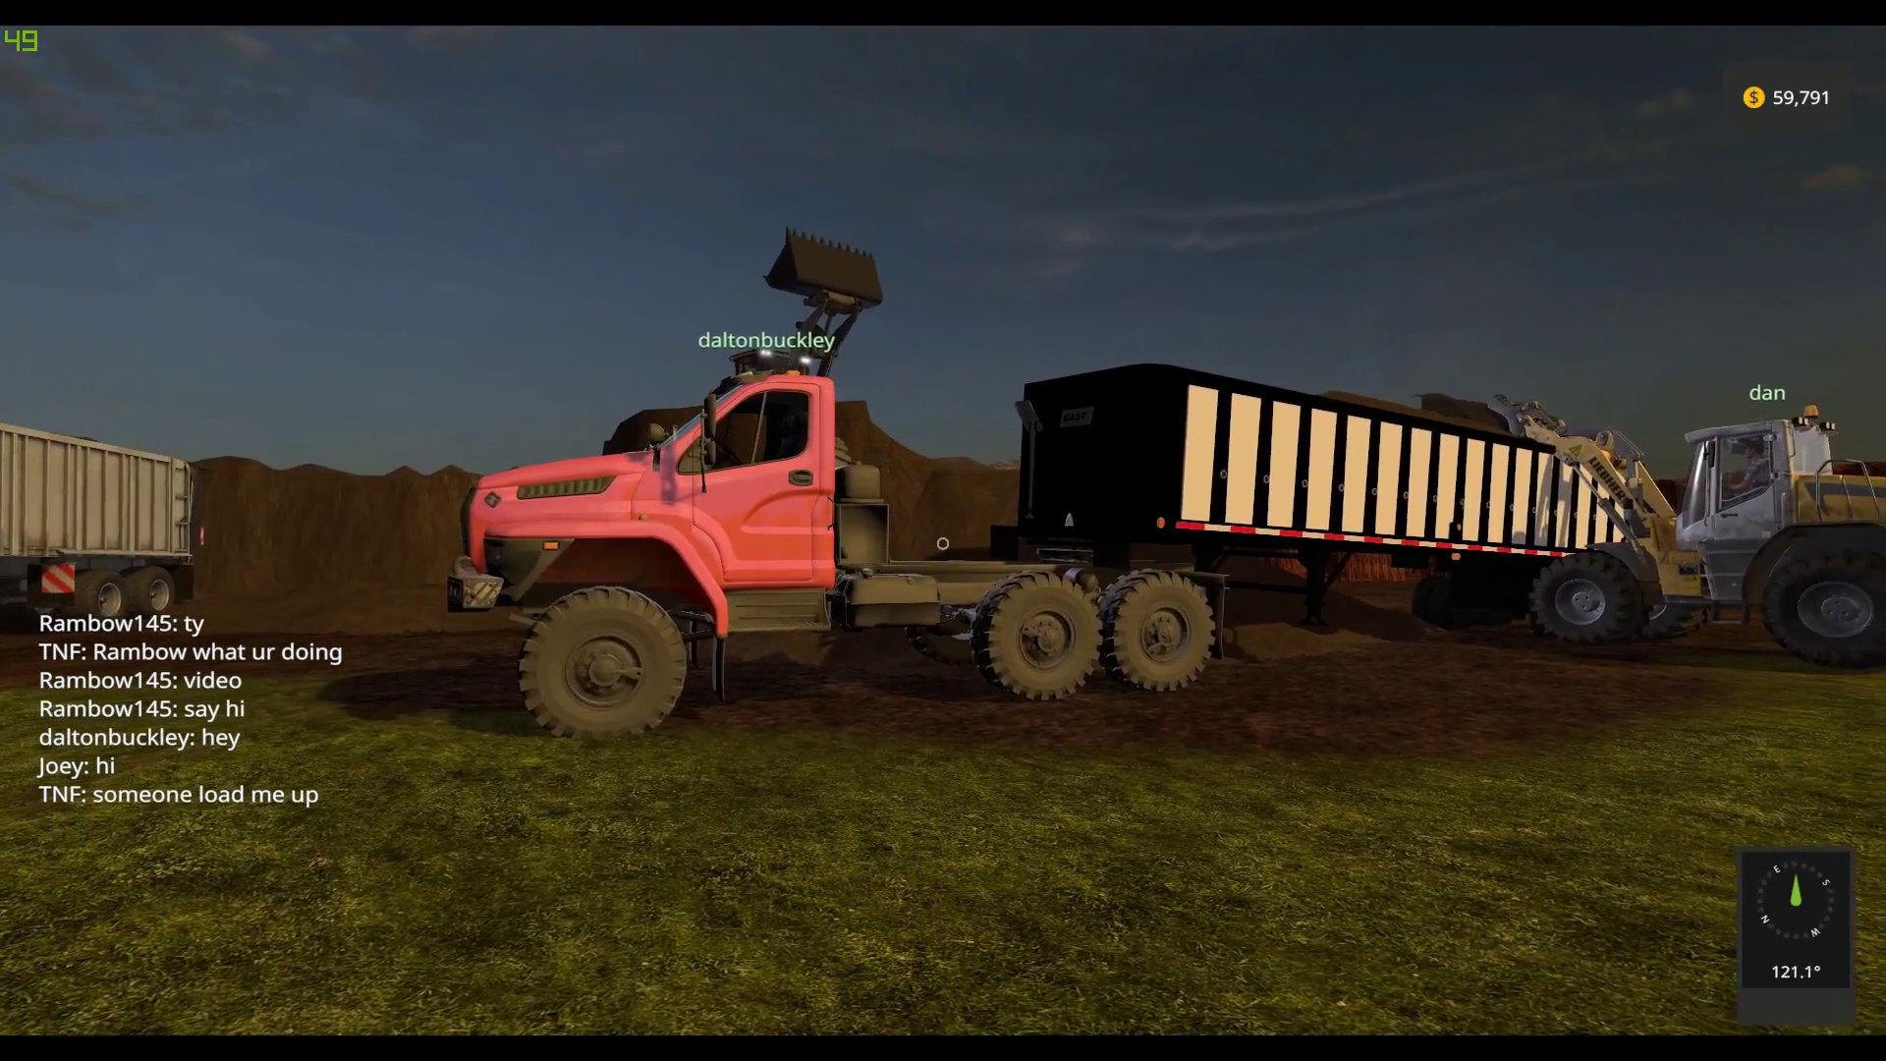
key("w")
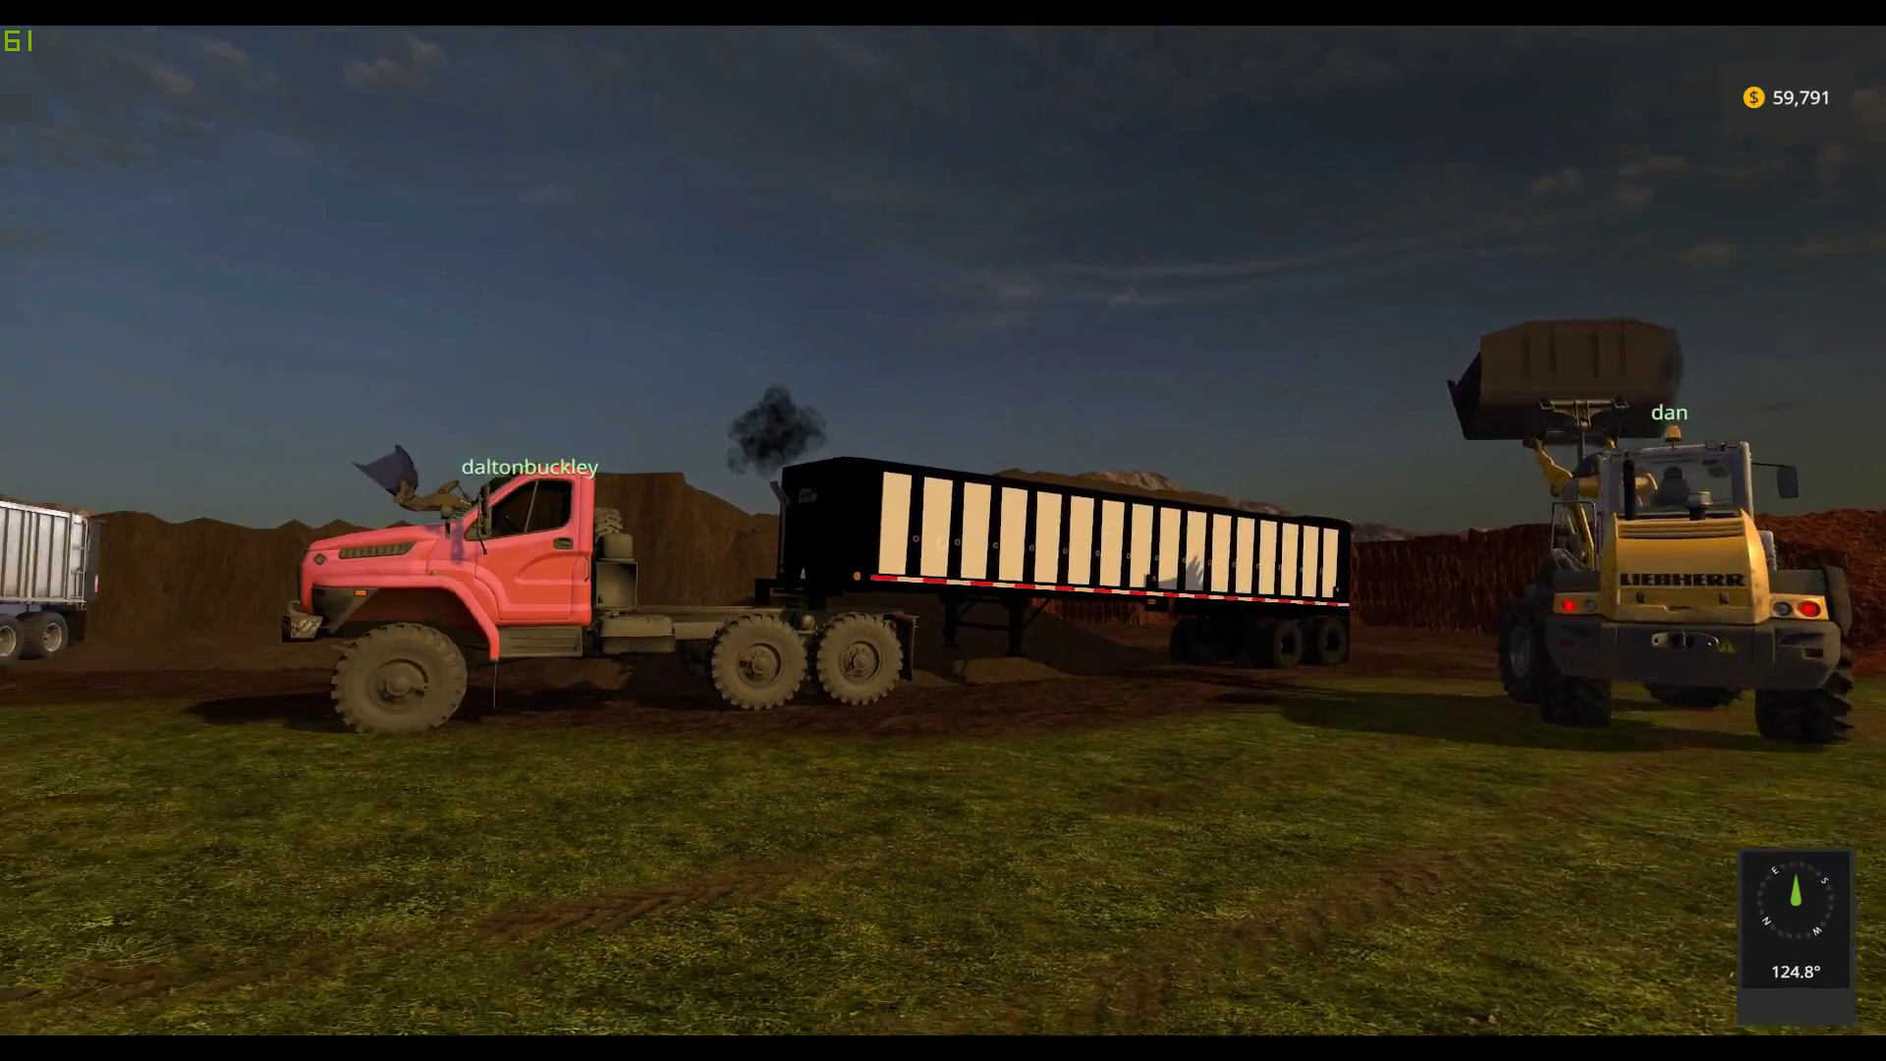
key("Tab")
key("Tab")
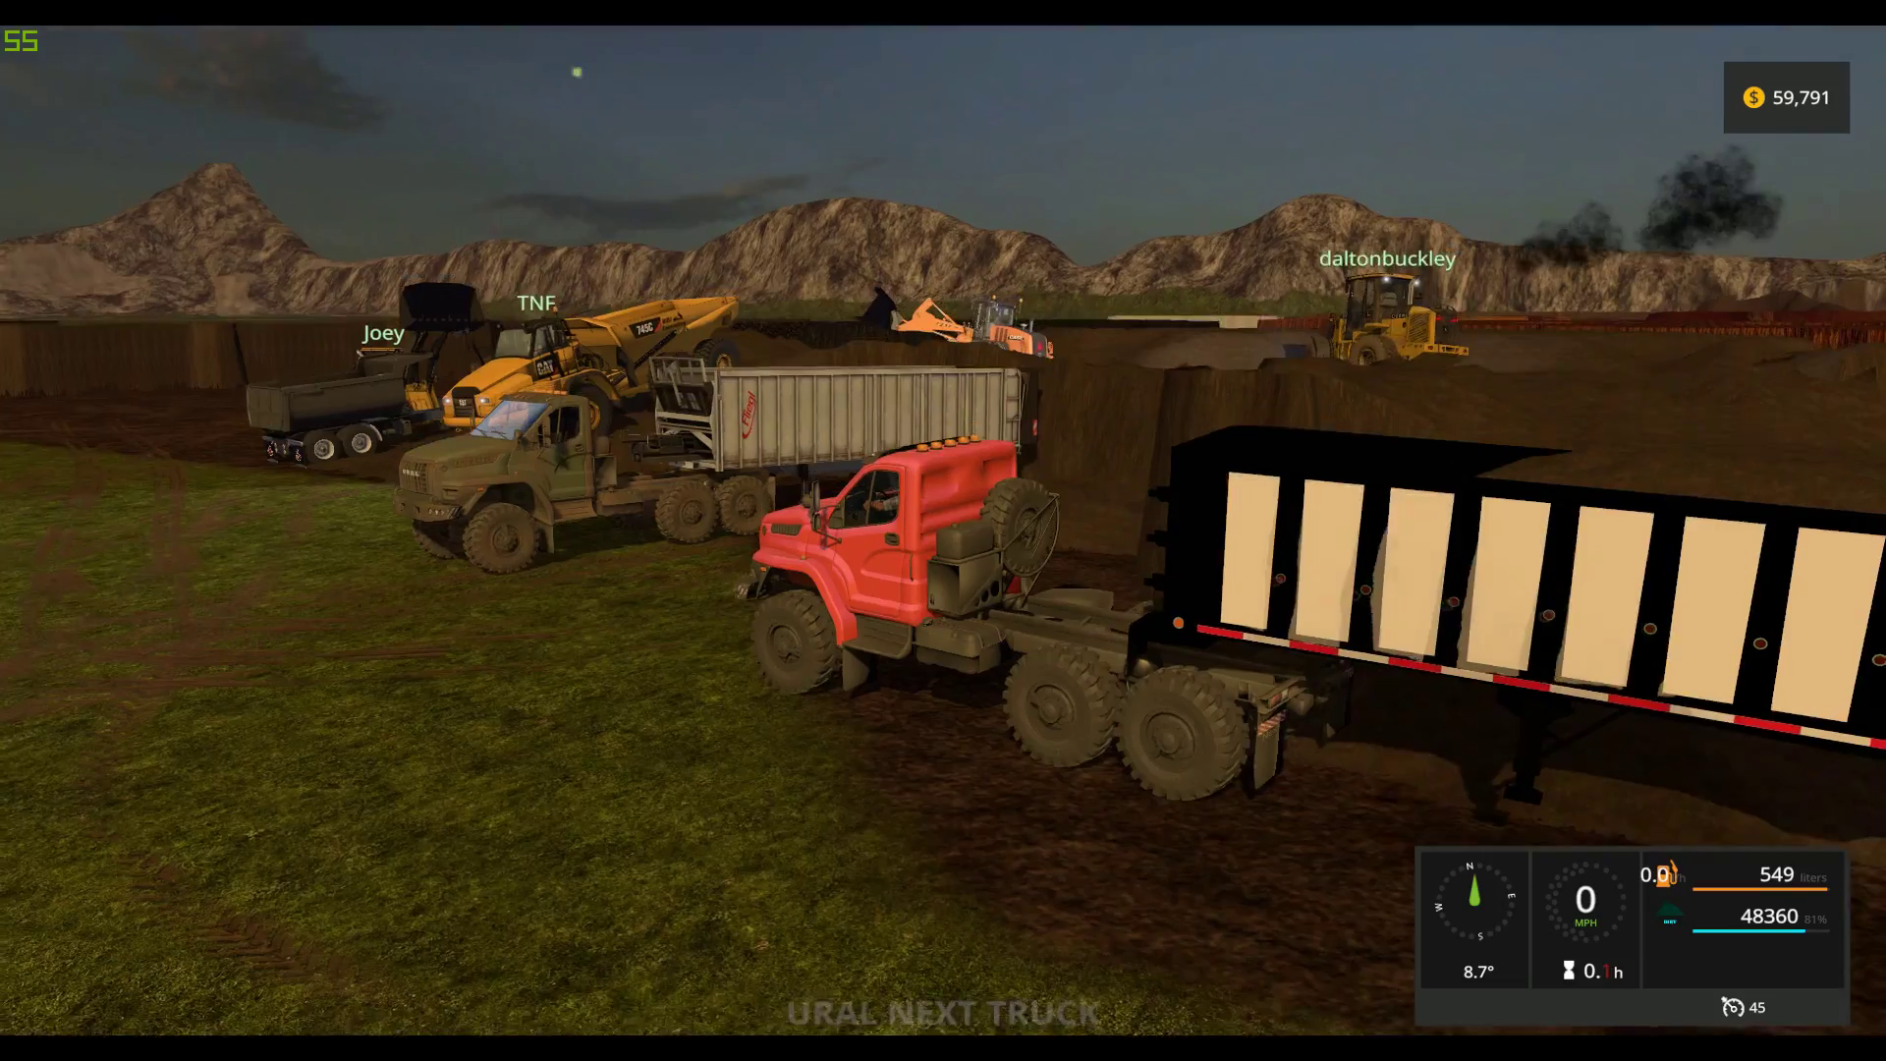
key("Tab")
key("Tab")
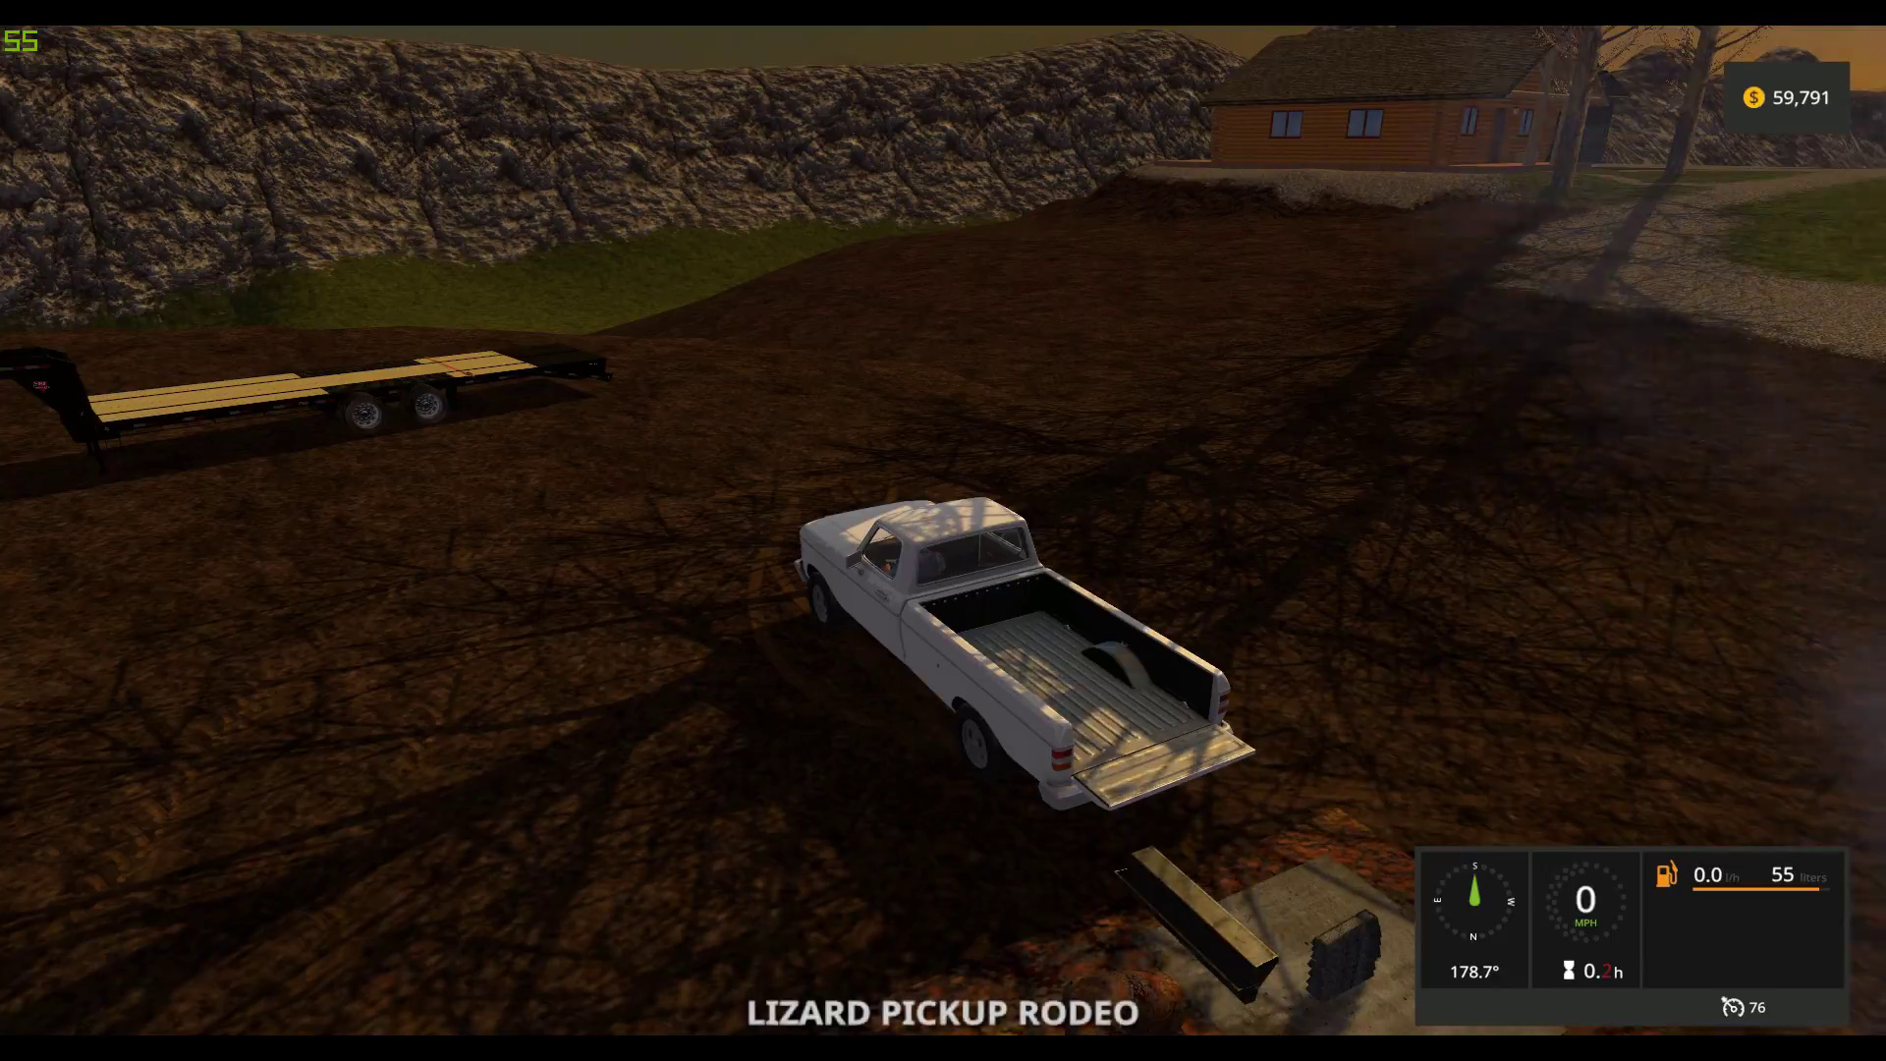
Exit the white pickup and walk to the hopper's Sägewerk screen and past it
key("e")
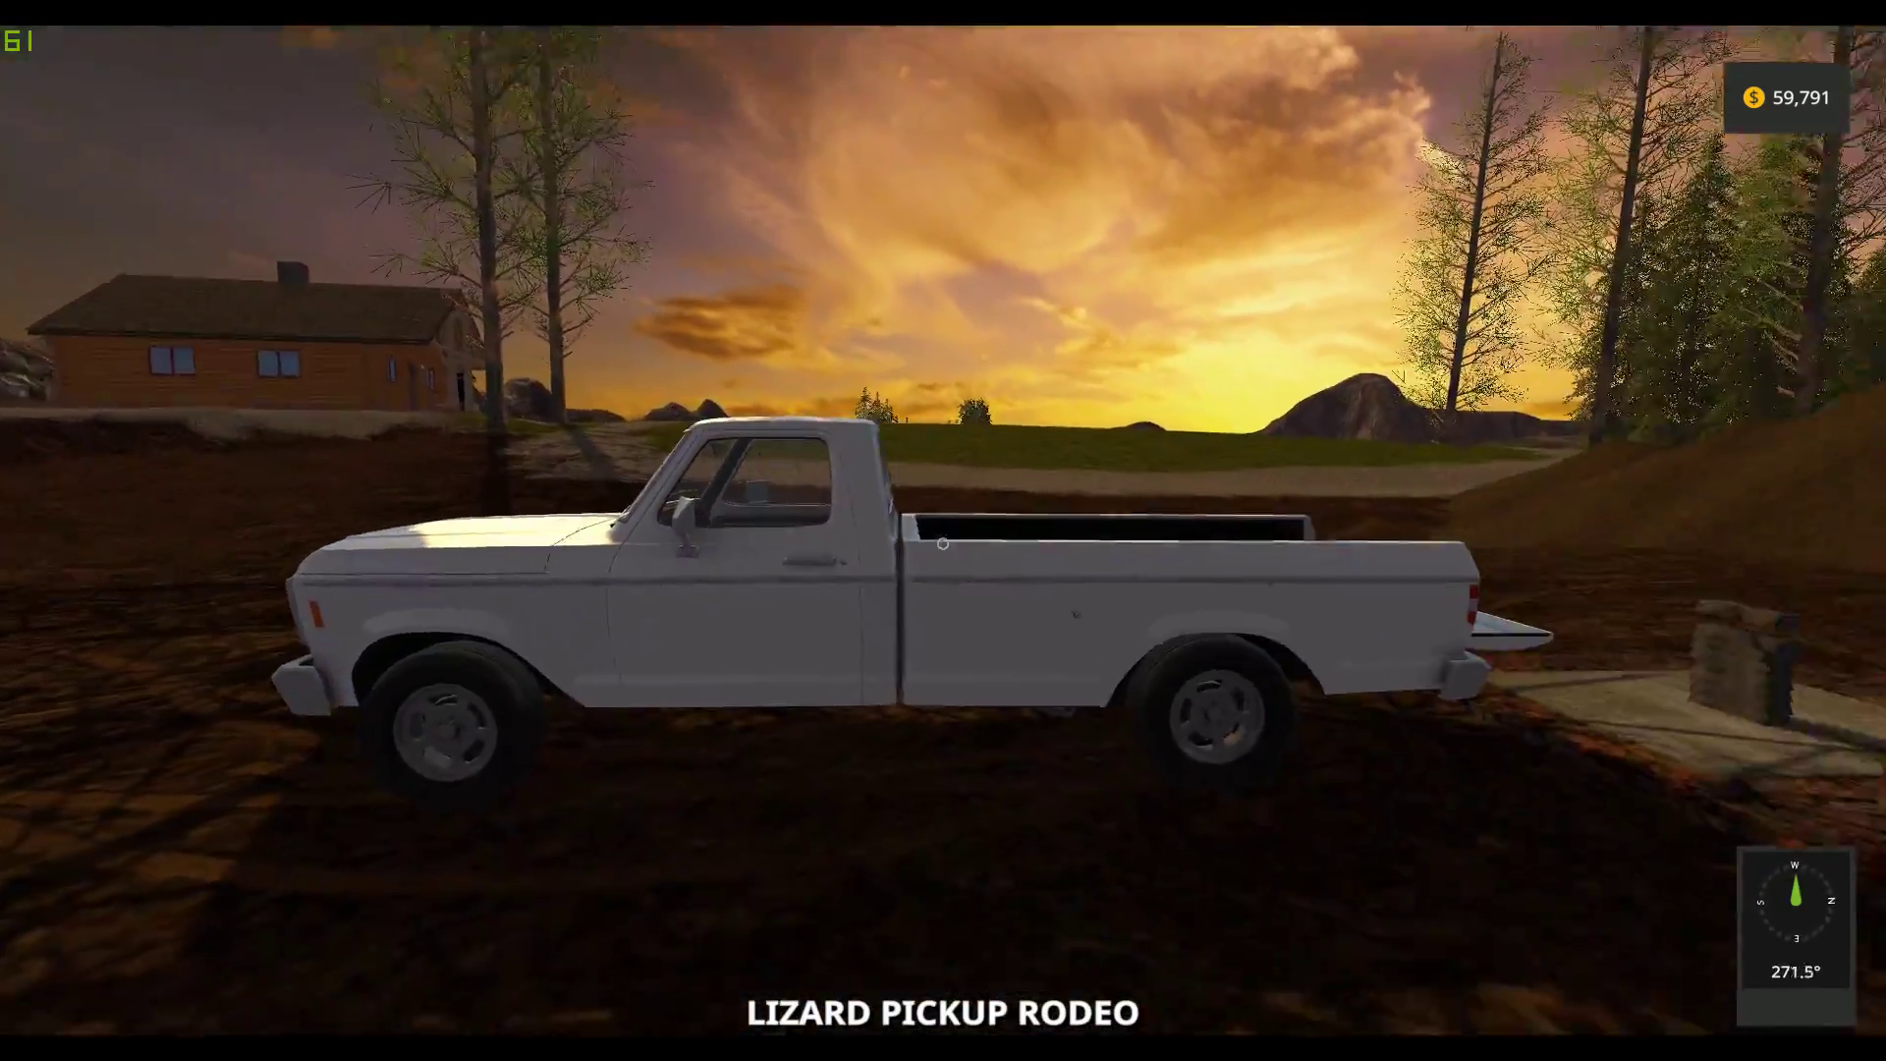
key("w")
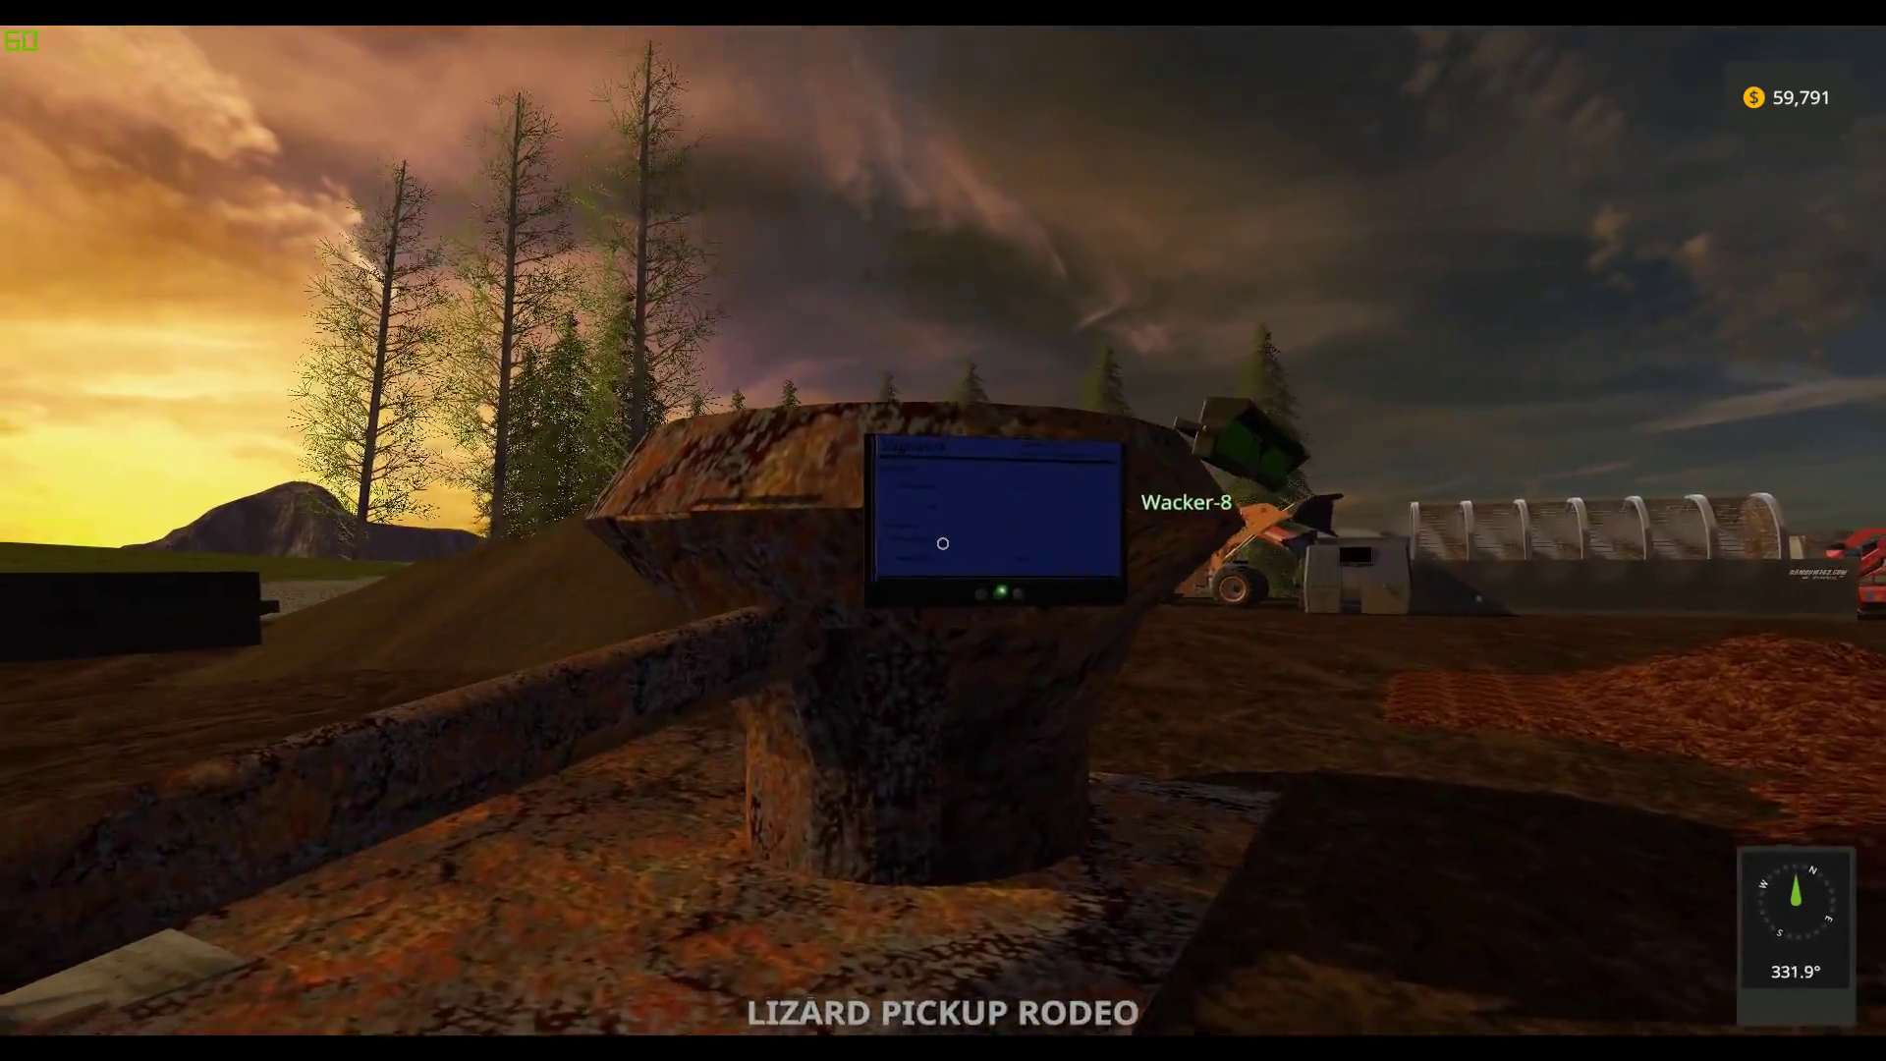
key("w")
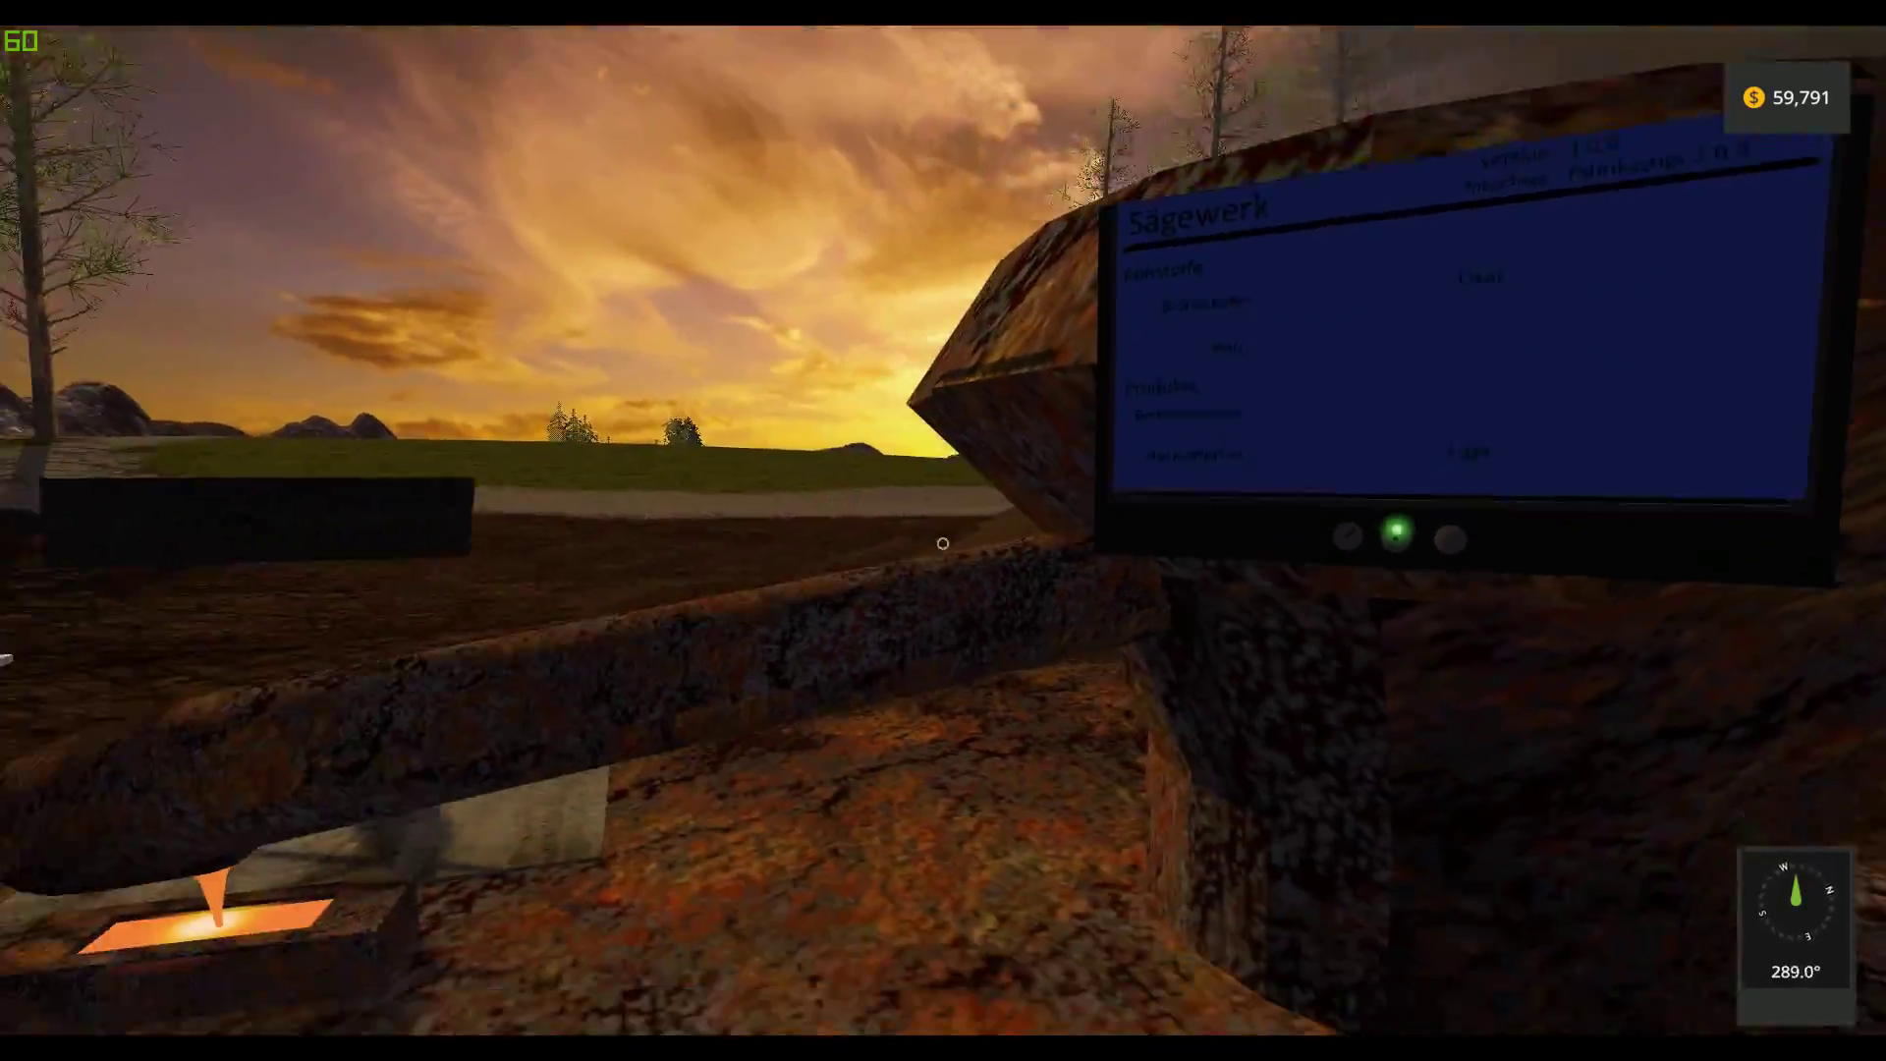
key("w")
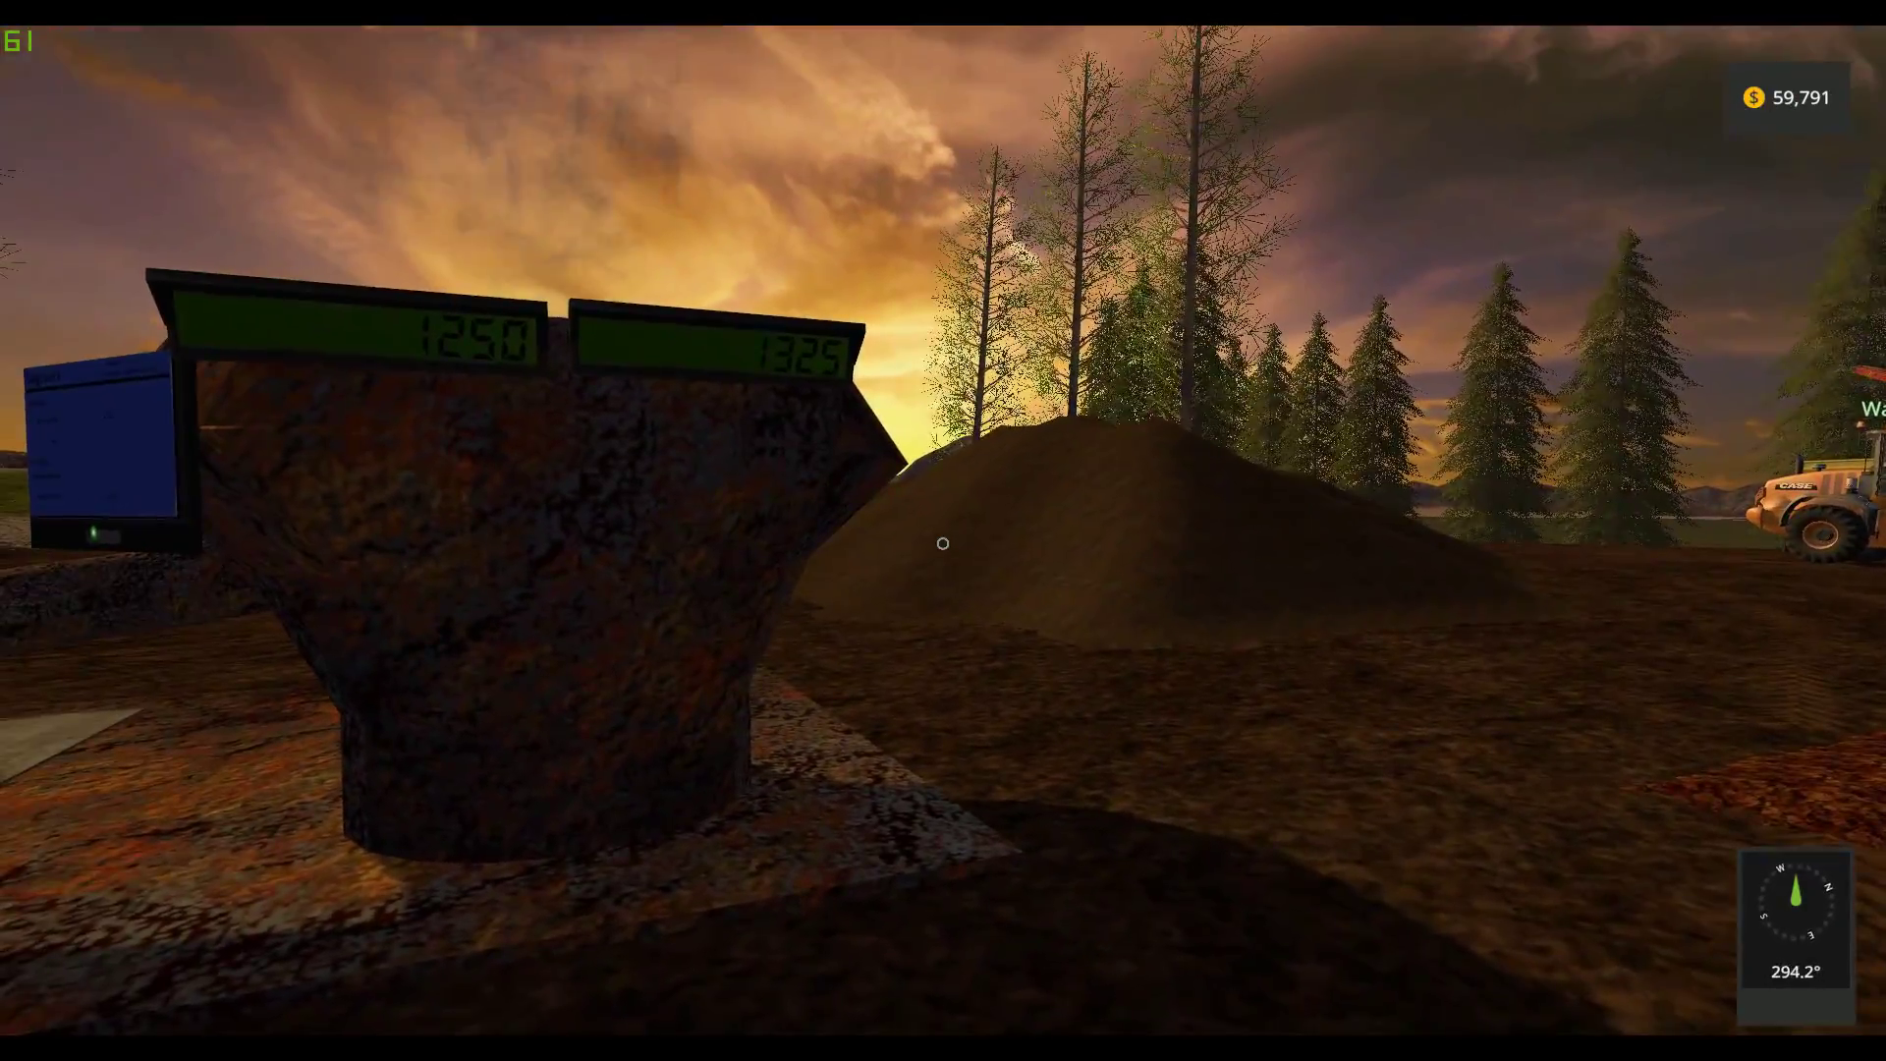